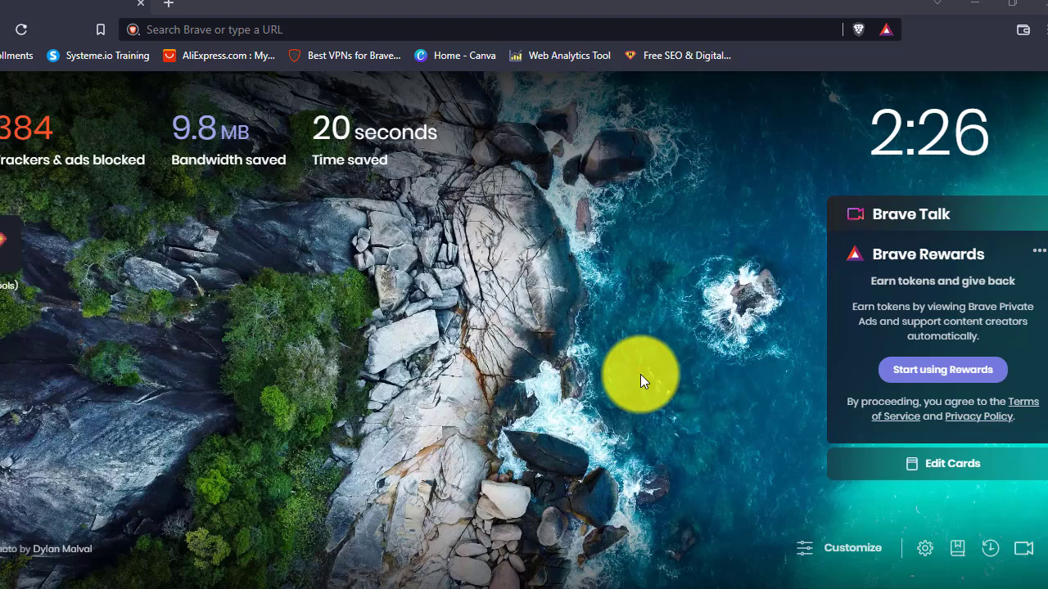
Step: Load github.com in the browser
{"action": "left_click", "coordinate": [441, 25]}
{"action": "type", "text": "github"}
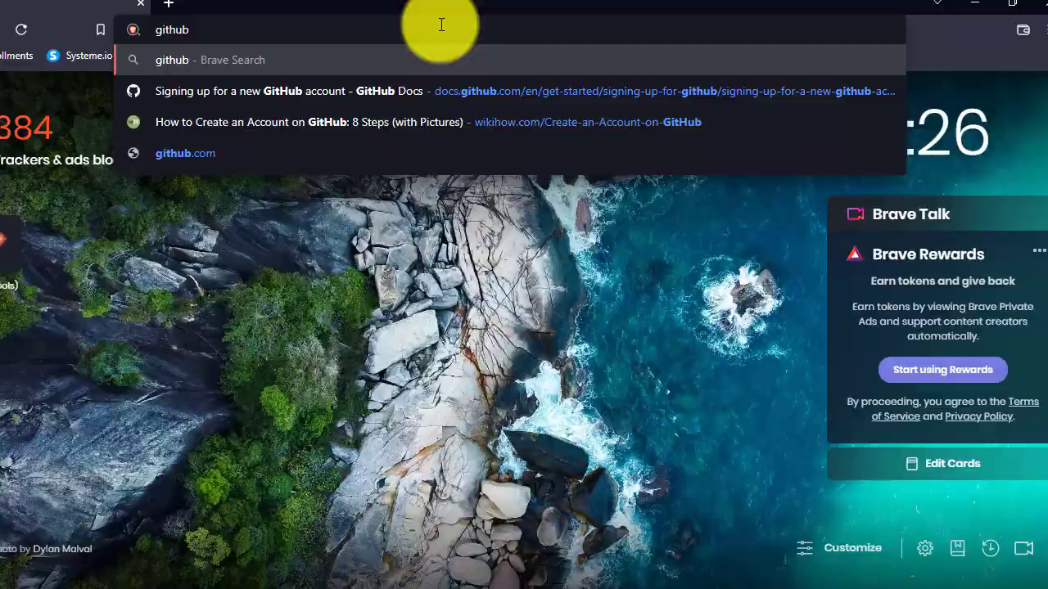
{"action": "key", "text": "Return"}
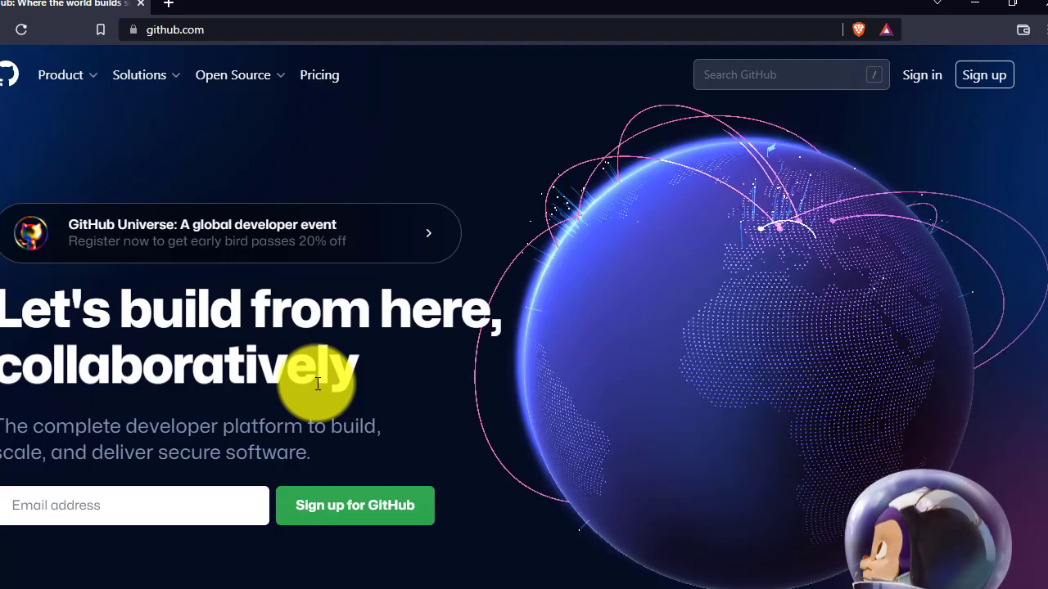
Step: Scroll through the GitHub home page's feature sections and return to the top
{"action": "scroll", "coordinate": [318, 384], "scroll_direction": "down", "scroll_amount": 3}
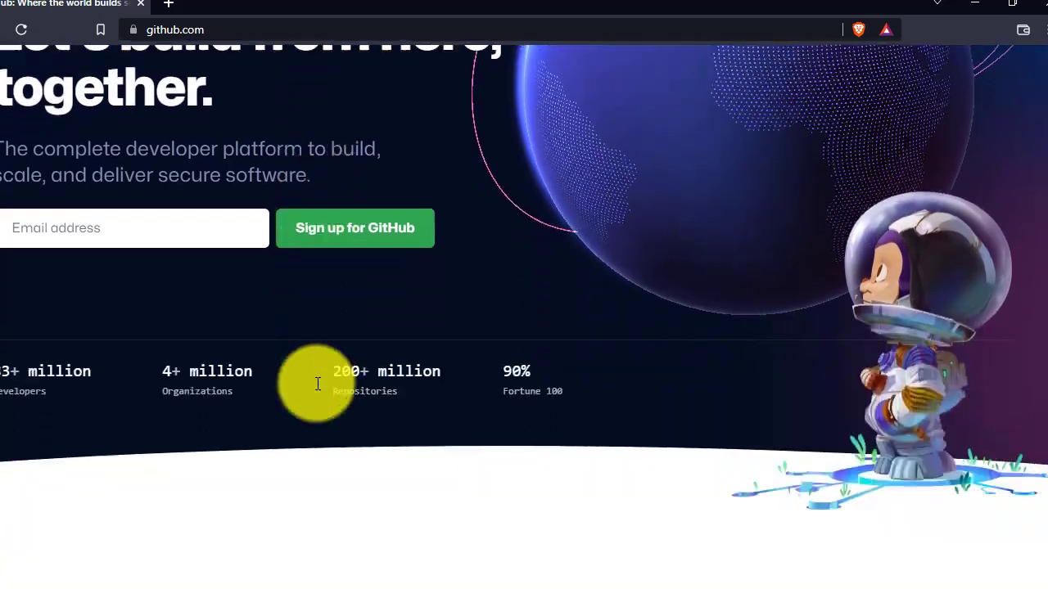
{"action": "scroll", "coordinate": [317, 384], "scroll_direction": "down", "scroll_amount": 8}
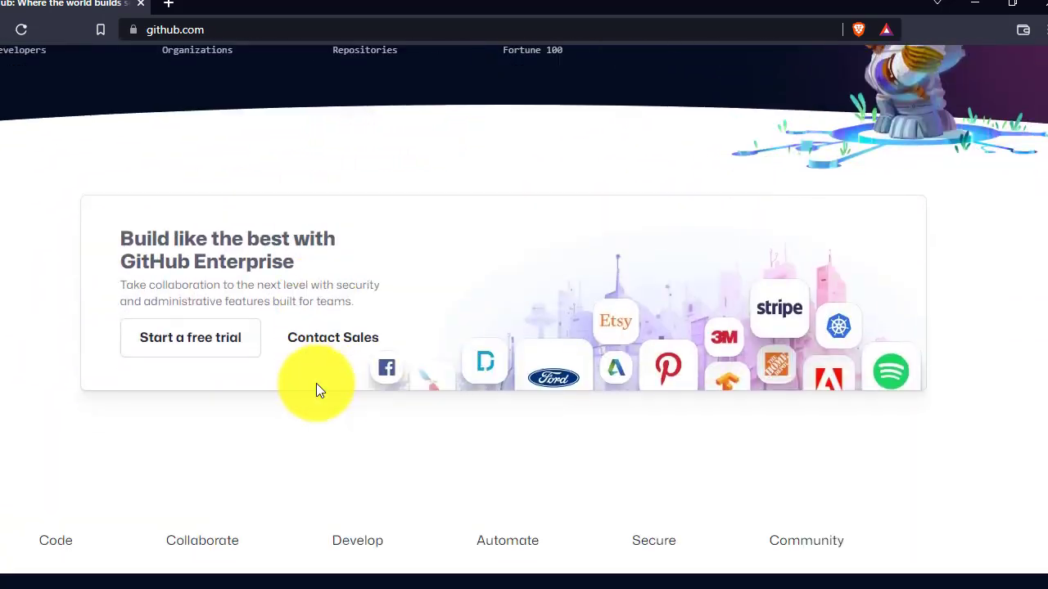
{"action": "scroll", "coordinate": [318, 384], "scroll_direction": "down", "scroll_amount": 7}
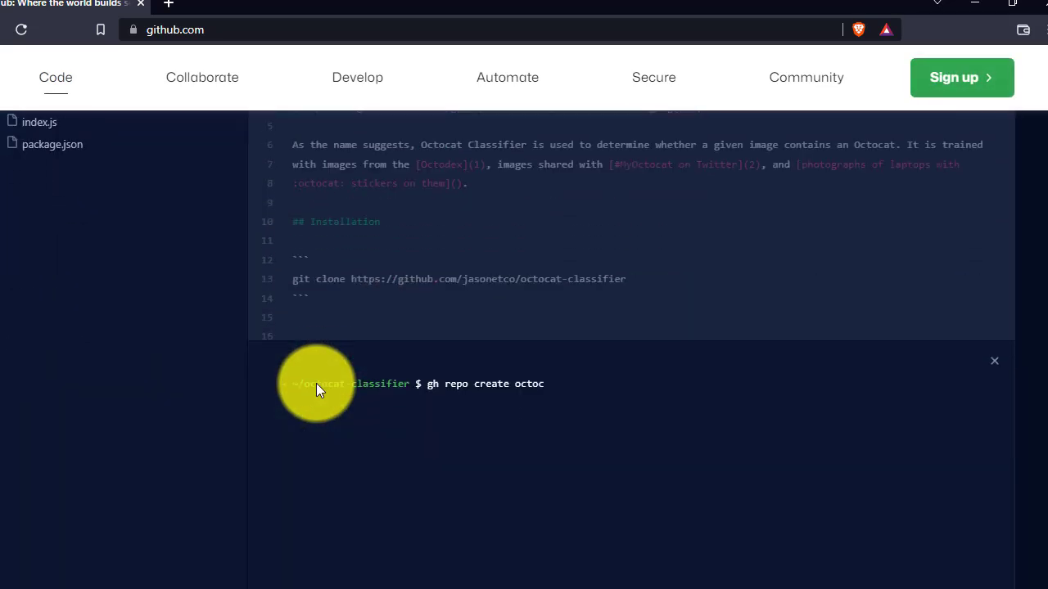
{"action": "scroll", "coordinate": [318, 385], "scroll_direction": "down", "scroll_amount": 15}
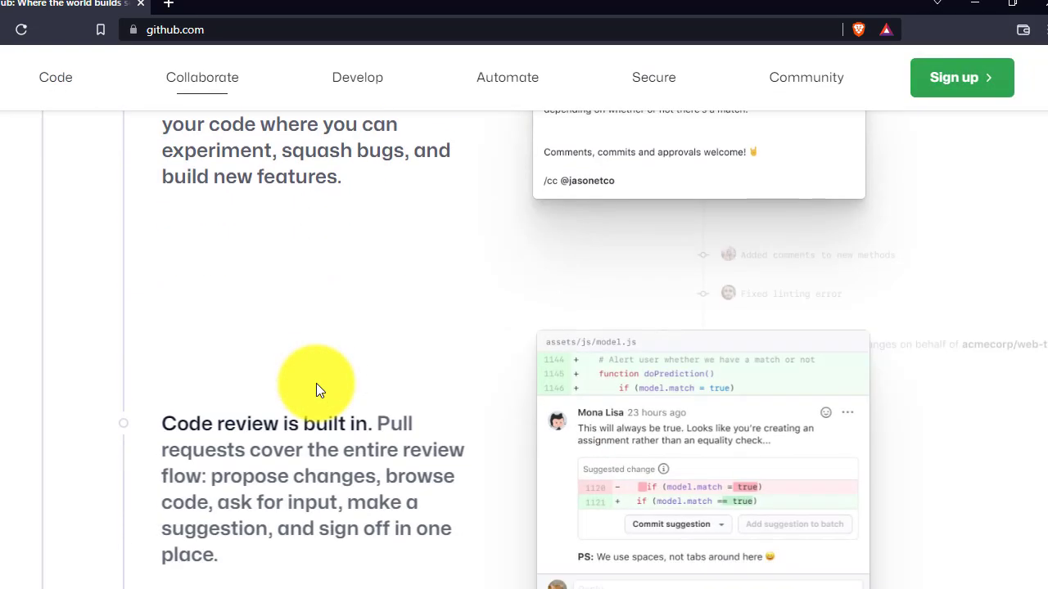
{"action": "scroll", "coordinate": [316, 383], "scroll_direction": "down", "scroll_amount": 5}
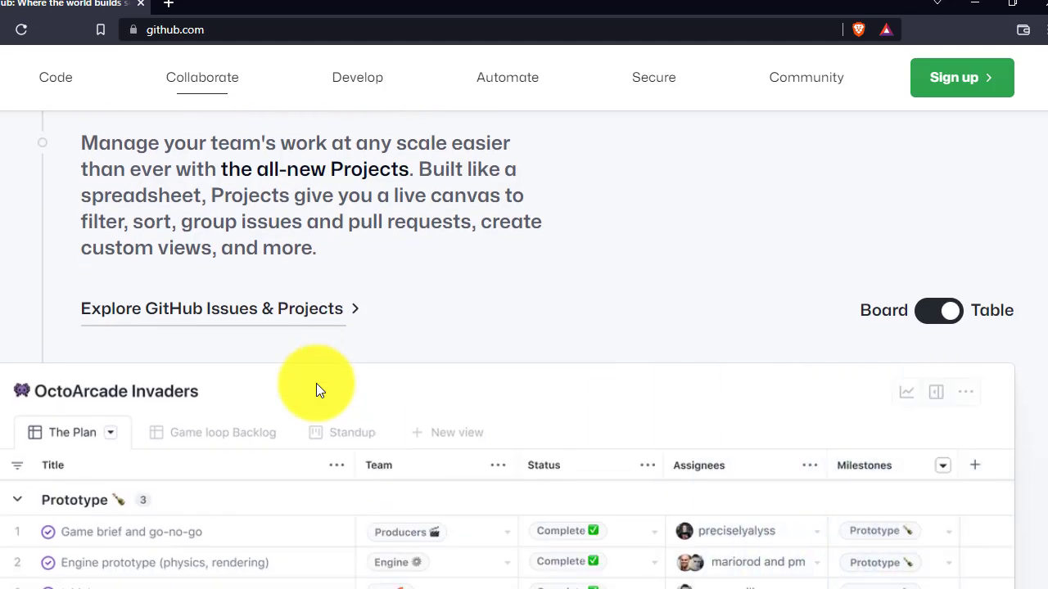
{"action": "scroll", "coordinate": [316, 383], "scroll_direction": "down", "scroll_amount": 6}
{"action": "scroll", "coordinate": [316, 383], "scroll_direction": "up", "scroll_amount": 10}
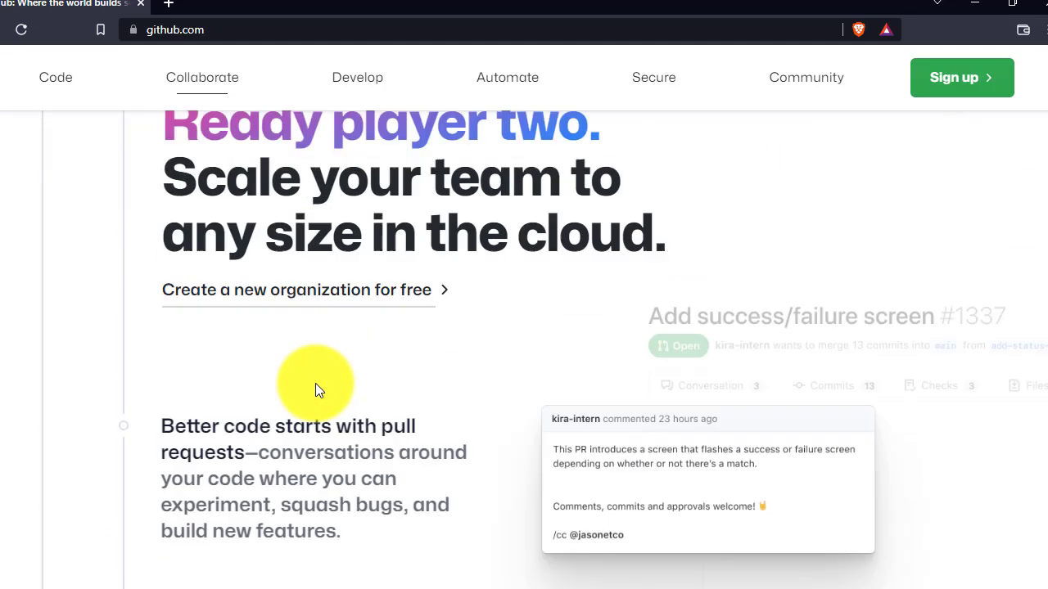
{"action": "scroll", "coordinate": [315, 383], "scroll_direction": "up", "scroll_amount": 20}
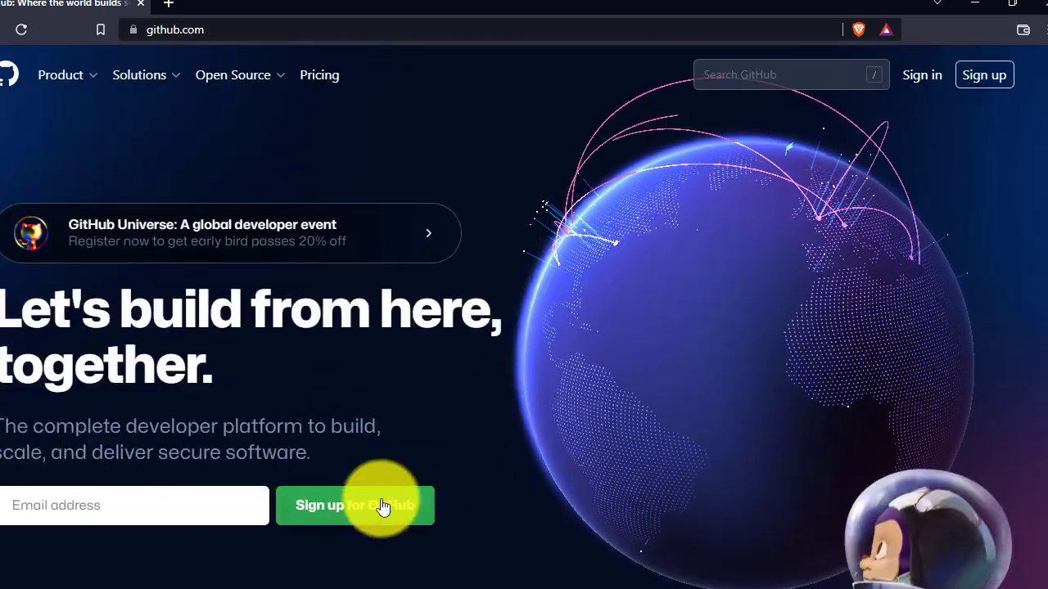
{"action": "scroll", "coordinate": [625, 368], "scroll_direction": "down", "scroll_amount": 4}
{"action": "scroll", "coordinate": [624, 368], "scroll_direction": "up", "scroll_amount": 4}
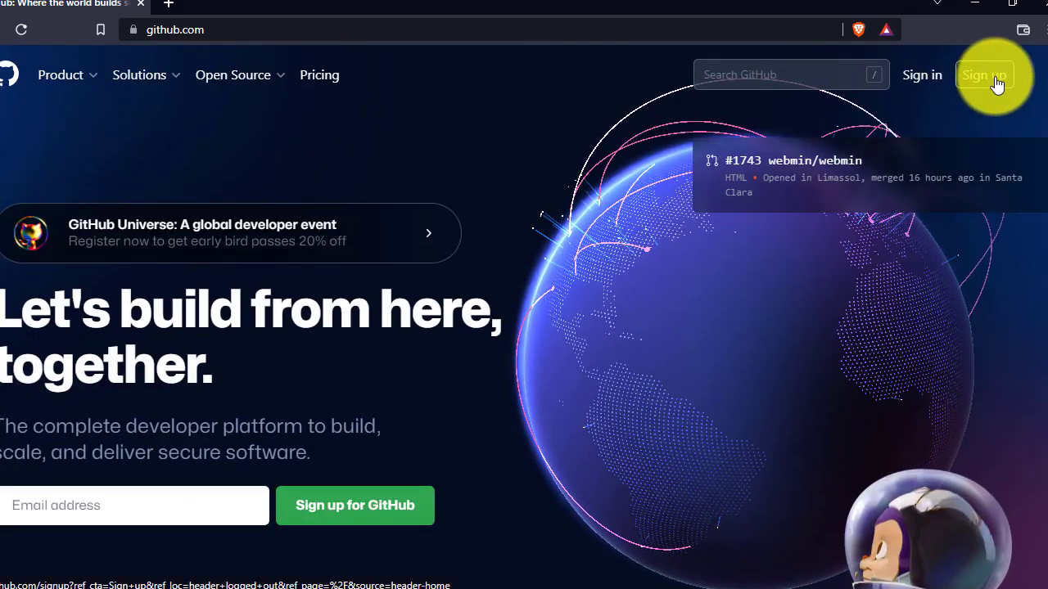
Step: Start GitHub sign-up and submit the pasted e-mail address to reach the password step
{"action": "left_click", "coordinate": [996, 82]}
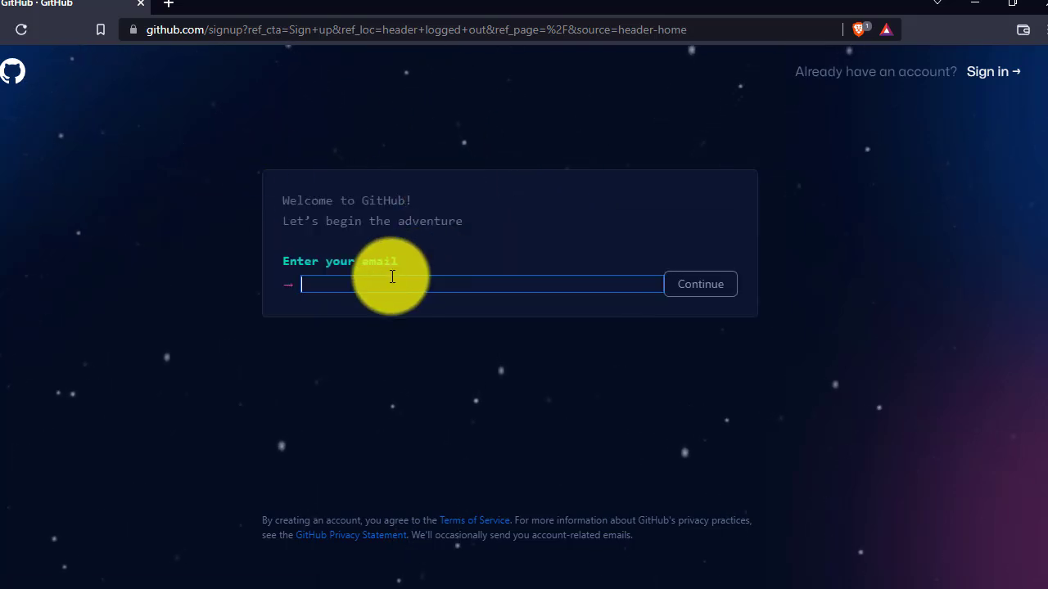
{"action": "key", "text": "ctrl+v"}
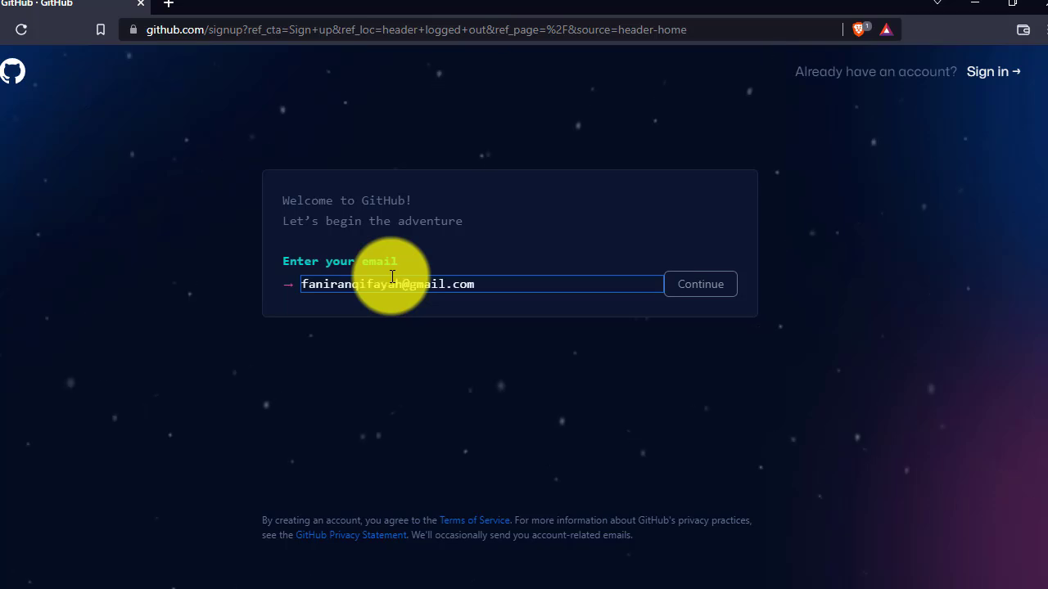
{"action": "left_click", "coordinate": [708, 290]}
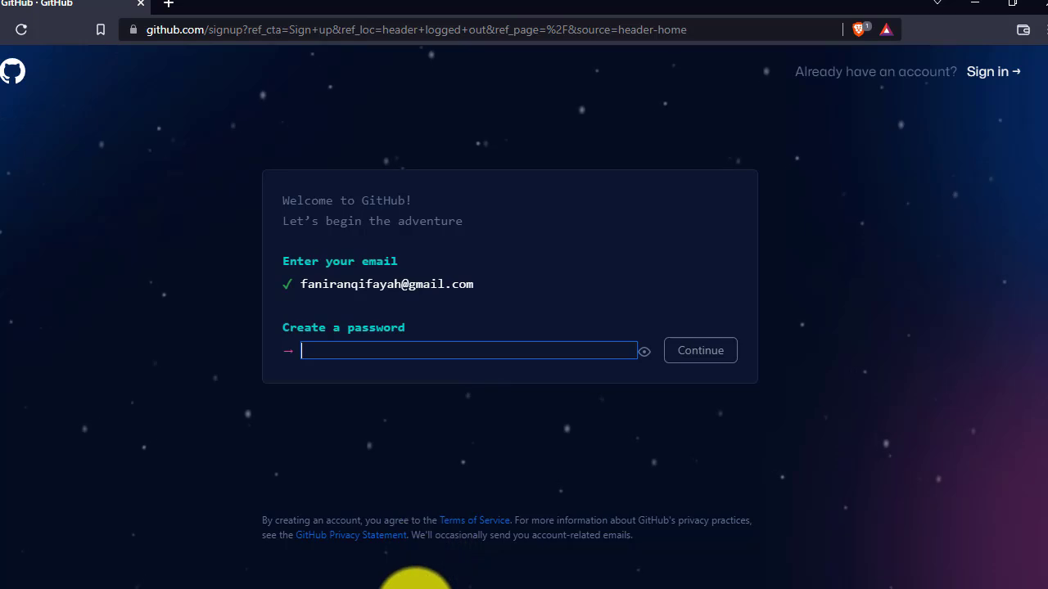
Step: Type the new account password in Notepad, fix its typo, and cut it for pasting
{"action": "left_click", "coordinate": [416, 577]}
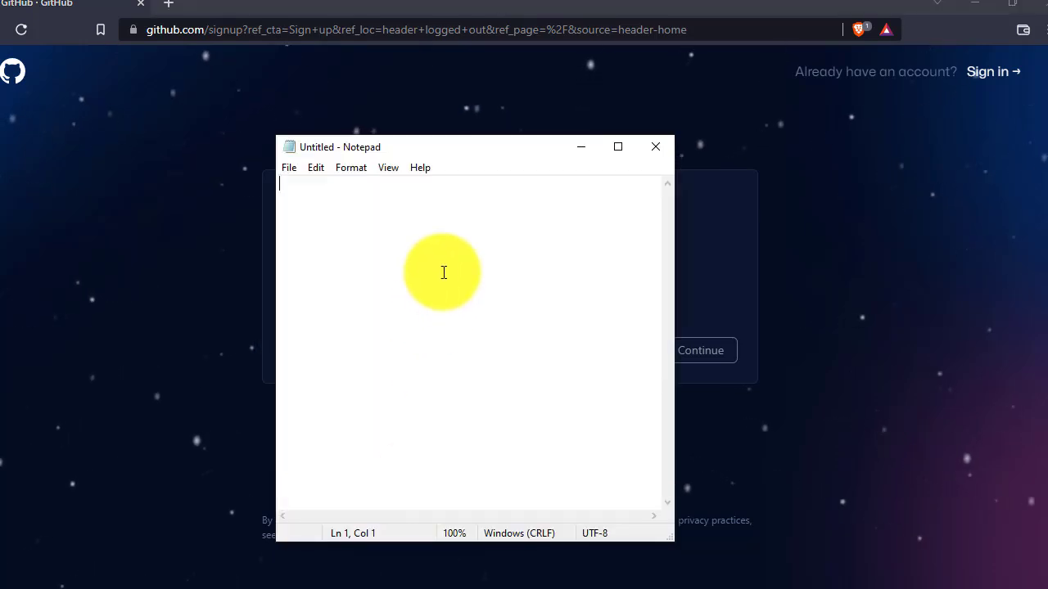
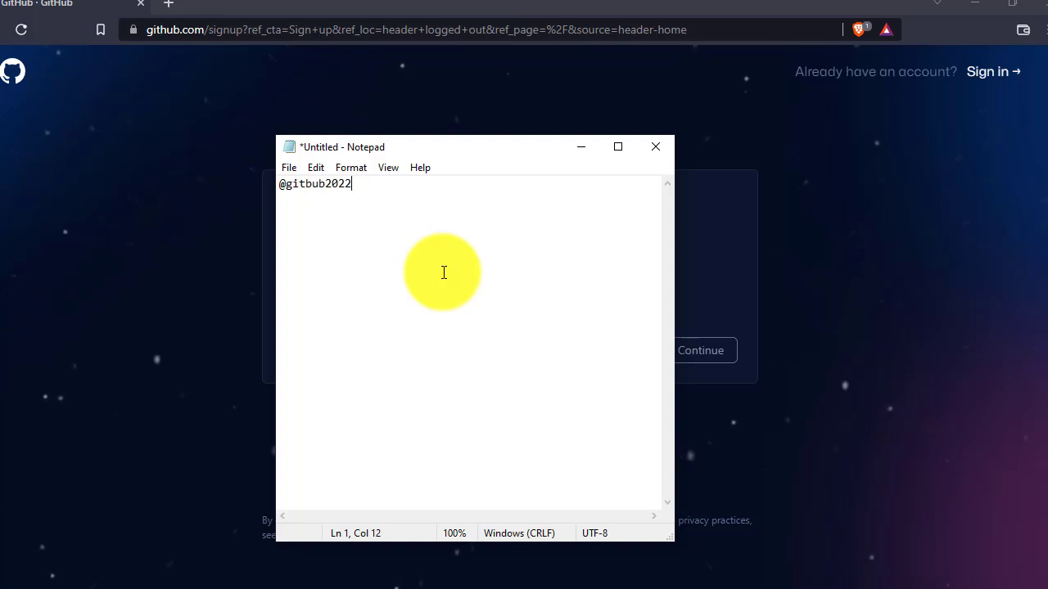
{"action": "key", "text": "Left"}
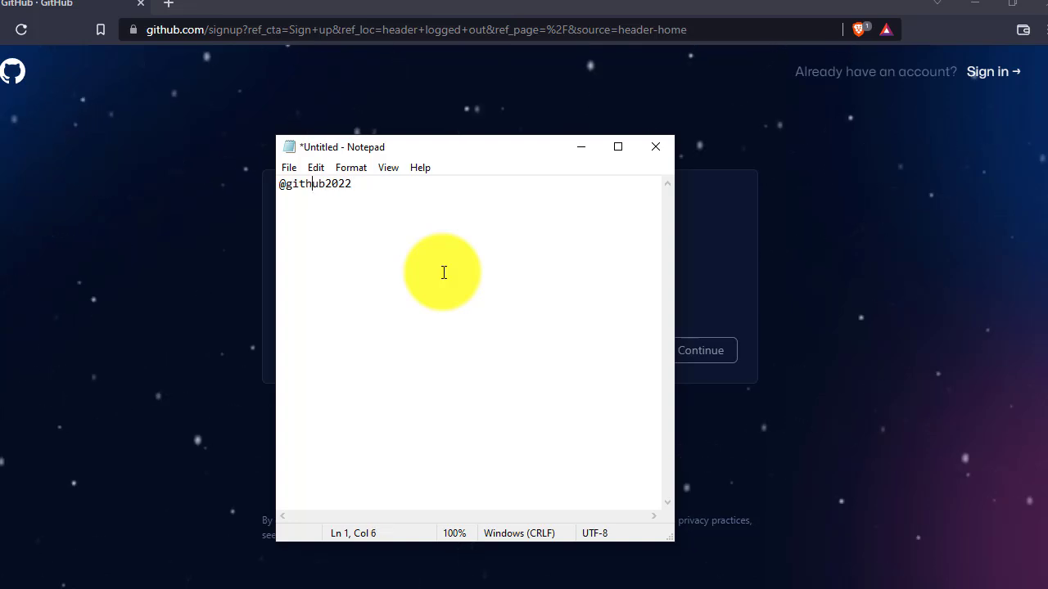
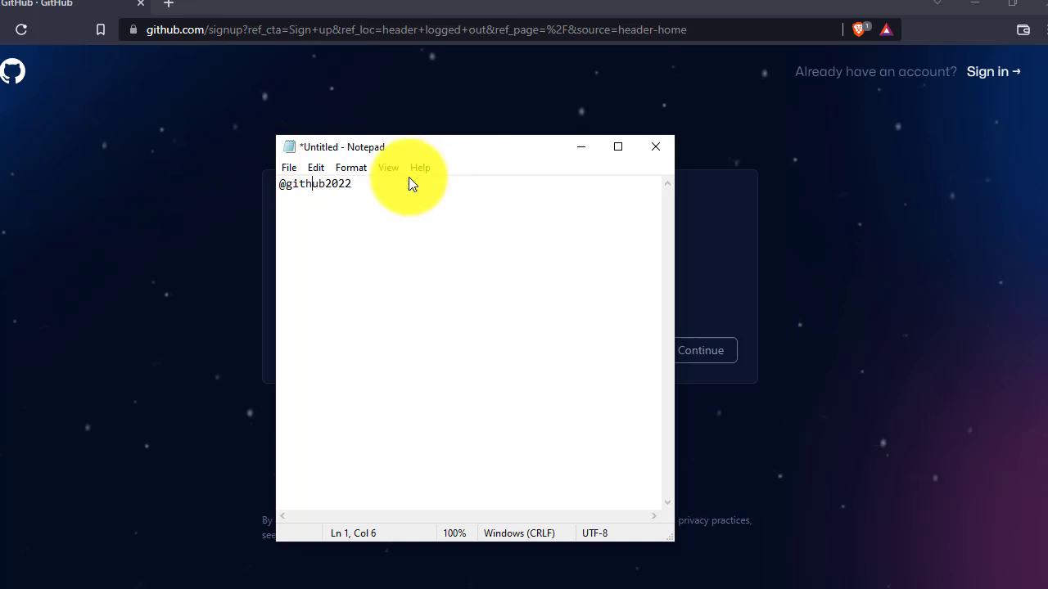
{"action": "left_click_drag", "start_coordinate": [404, 189], "coordinate": [237, 181]}
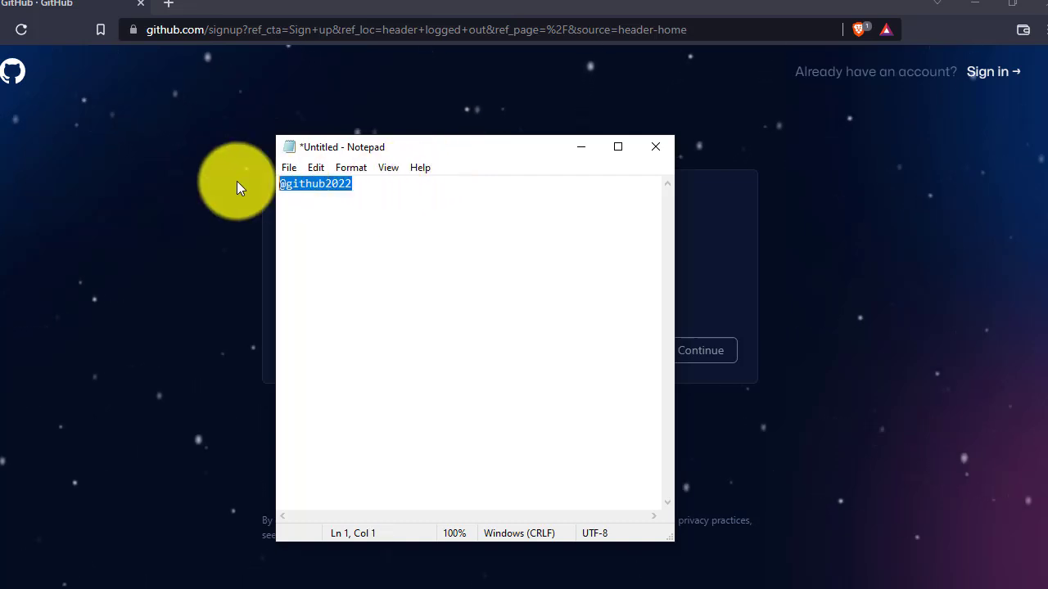
{"action": "key", "text": "ctrl+x"}
{"action": "left_click", "coordinate": [237, 181]}
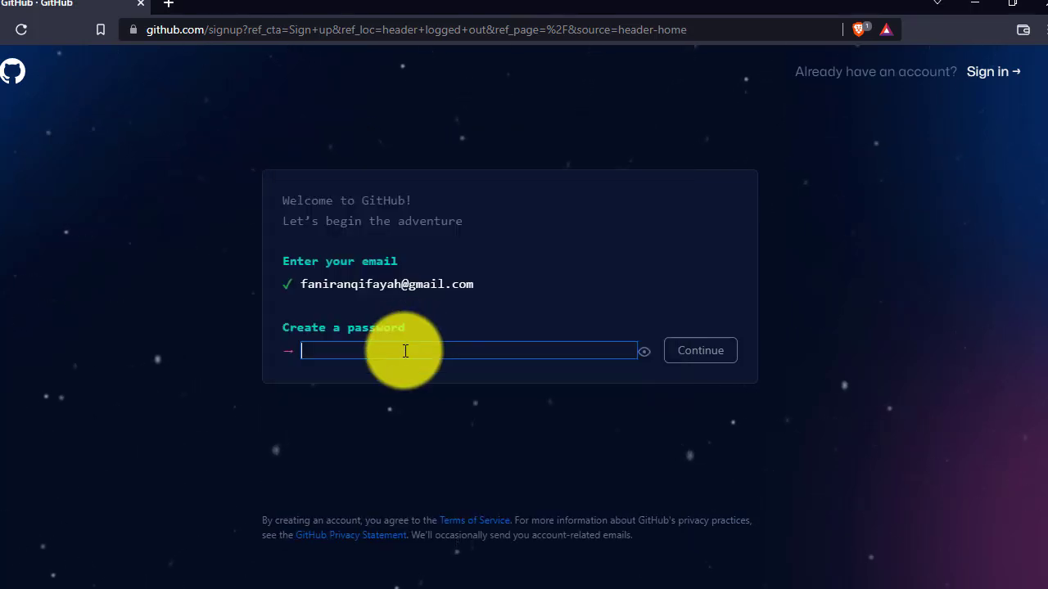
Step: Paste the password into the sign-up form, check it with the eye toggle, and continue
{"action": "key", "text": "ctrl+v"}
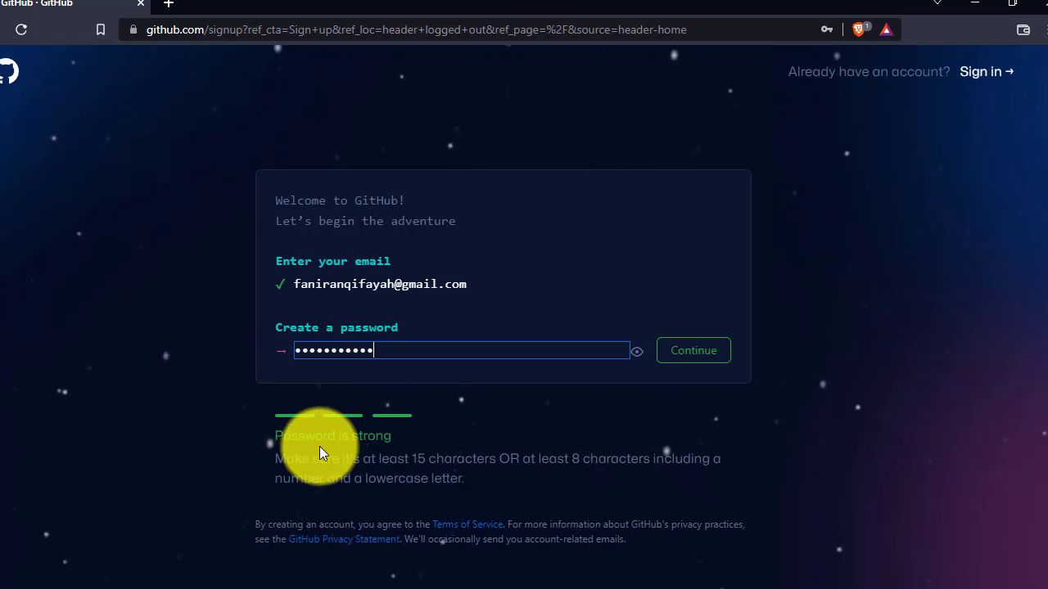
{"action": "left_click", "coordinate": [638, 354]}
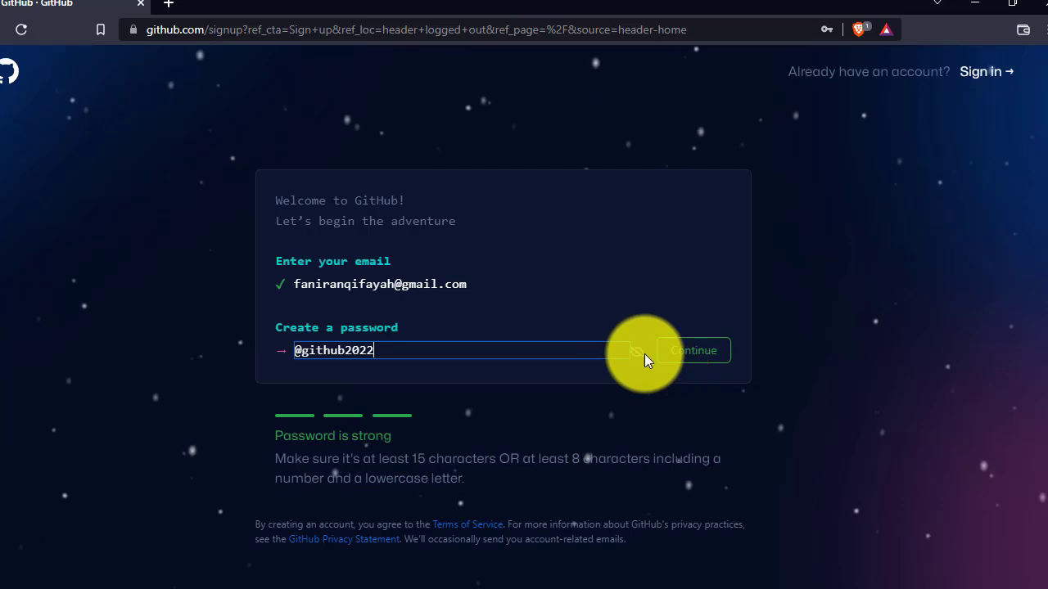
{"action": "left_click", "coordinate": [637, 354]}
{"action": "left_click", "coordinate": [688, 352]}
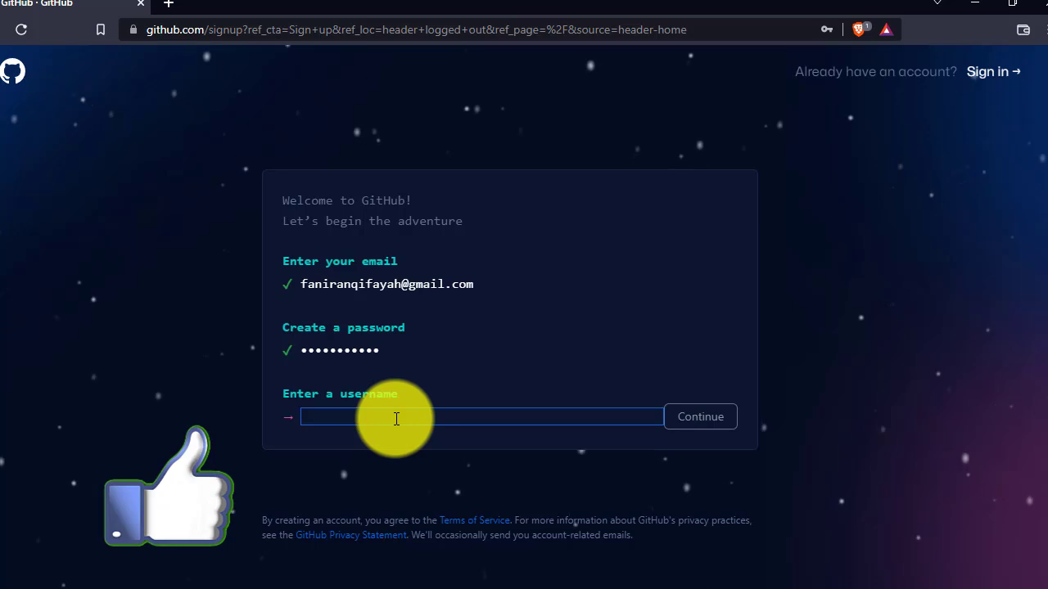
Step: Replace the taken 'testusername1' with an available username and answer 'n' to e-mail updates
{"action": "type", "text": "test"}
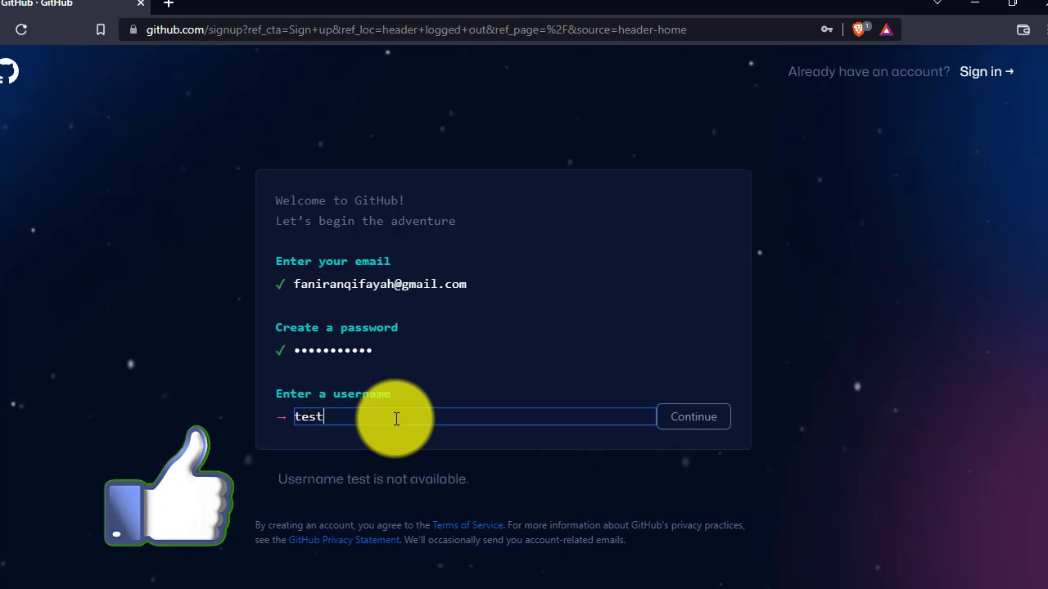
{"action": "type", "text": "username1"}
{"action": "key", "text": "ctrl+a"}
{"action": "key", "text": "BackSpace"}
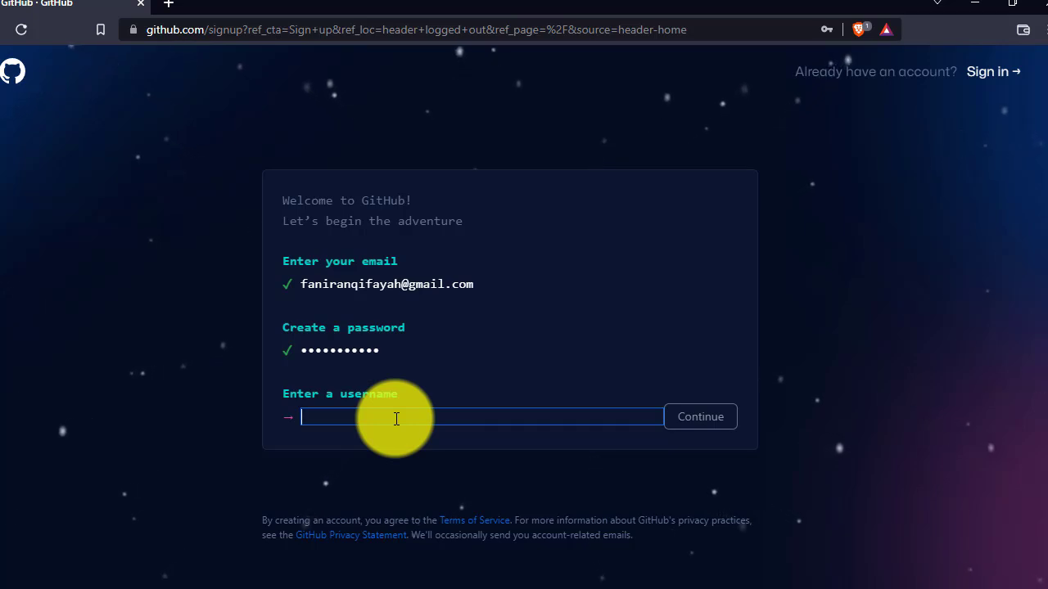
{"action": "type", "text": "teachingtech"}
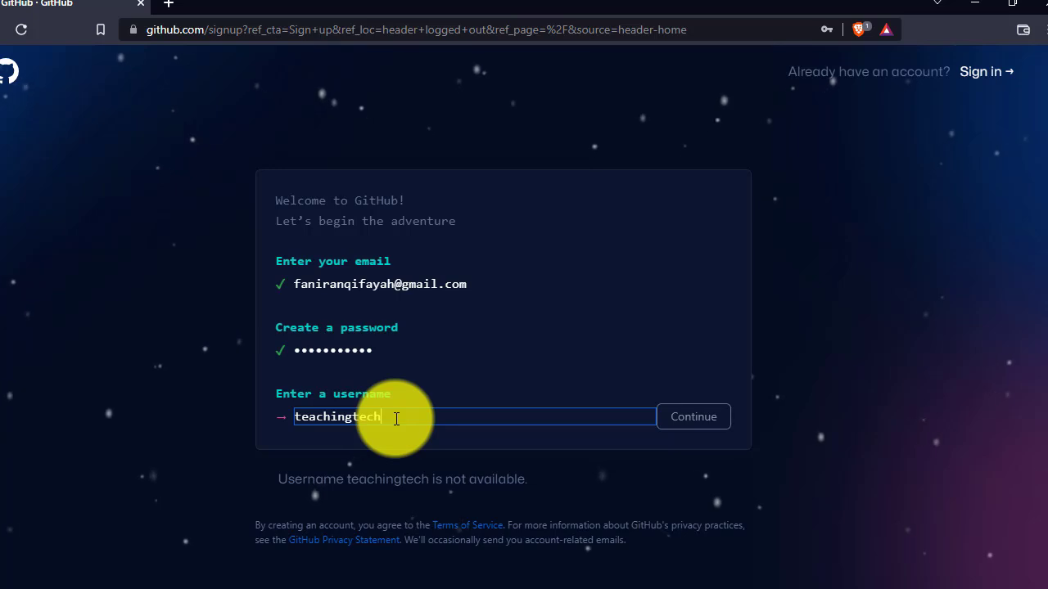
{"action": "type", "text": "1"}
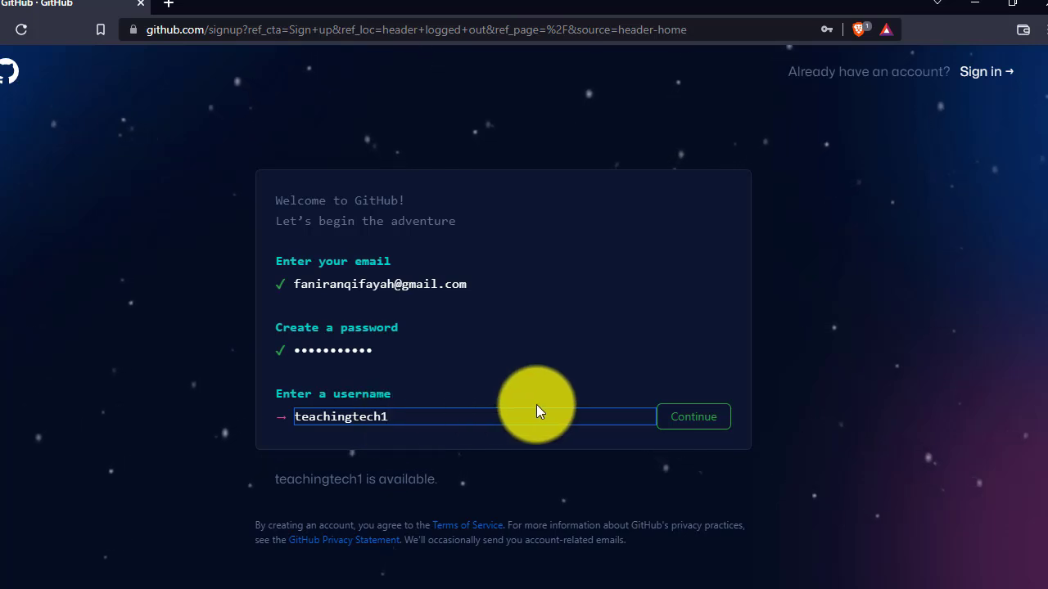
{"action": "left_click", "coordinate": [695, 423]}
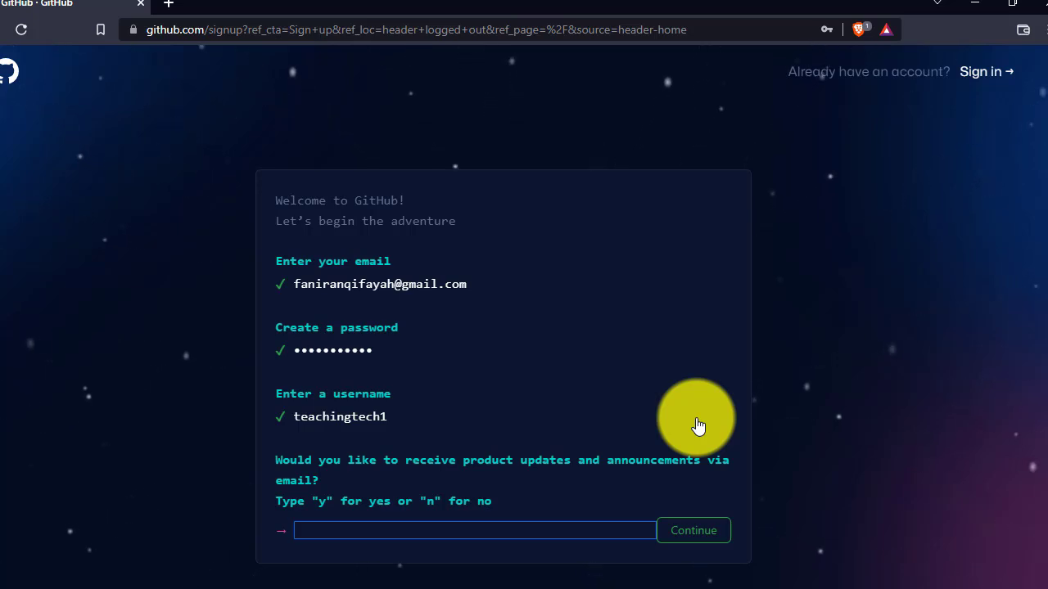
{"action": "type", "text": "n"}
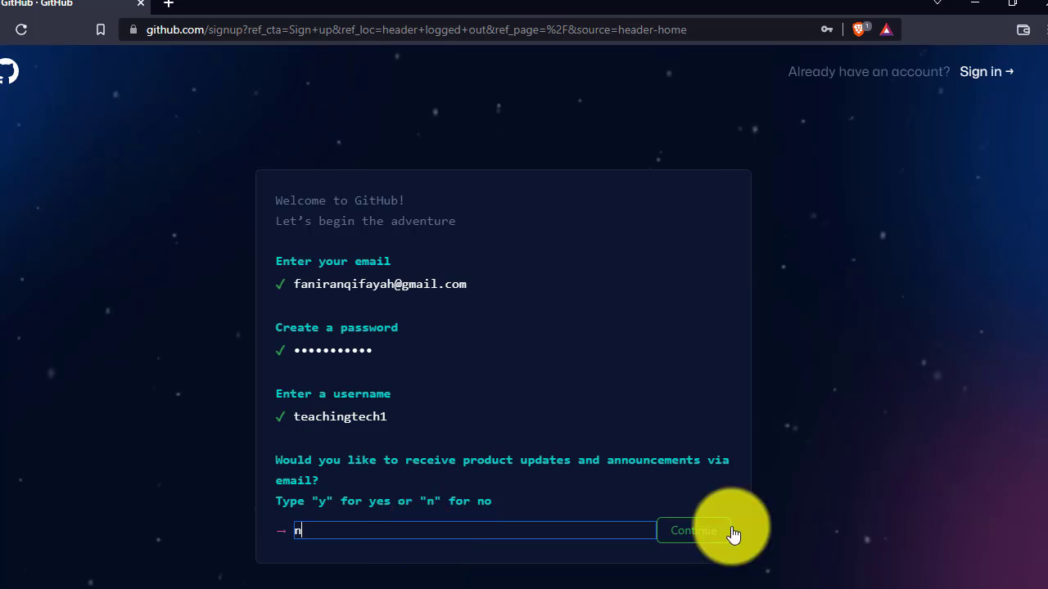
{"action": "left_click", "coordinate": [725, 533]}
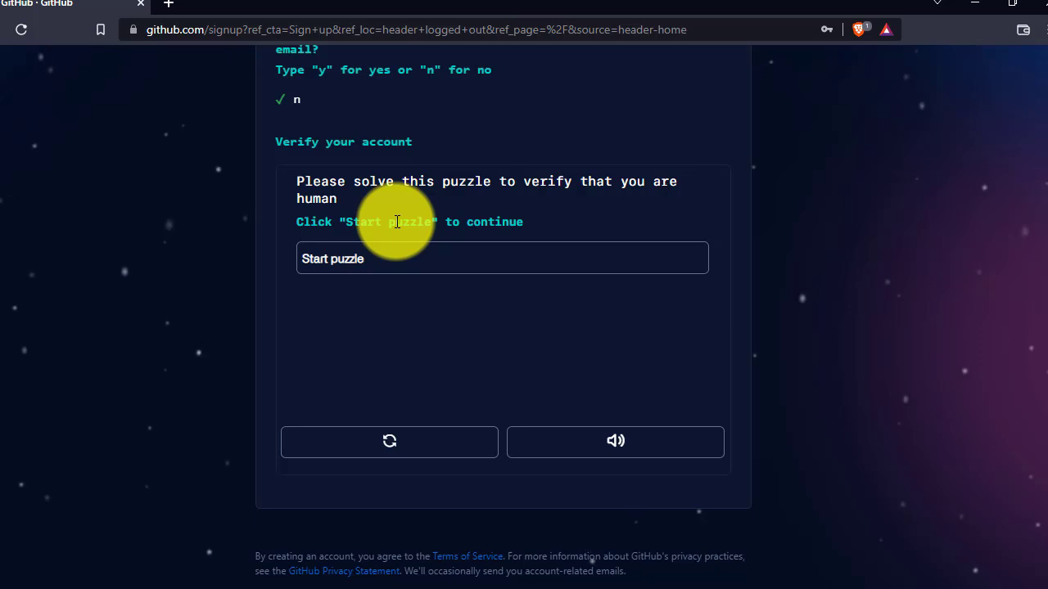
Step: Solve the spiral-galaxy verification puzzle in both grids and create the account
{"action": "left_click", "coordinate": [332, 276]}
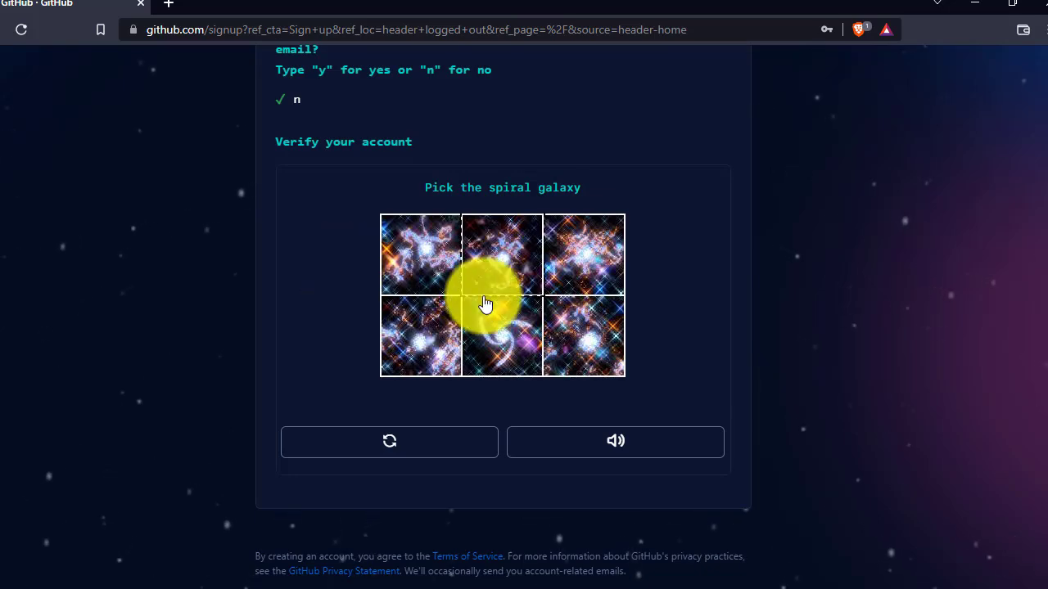
{"action": "left_click", "coordinate": [508, 348]}
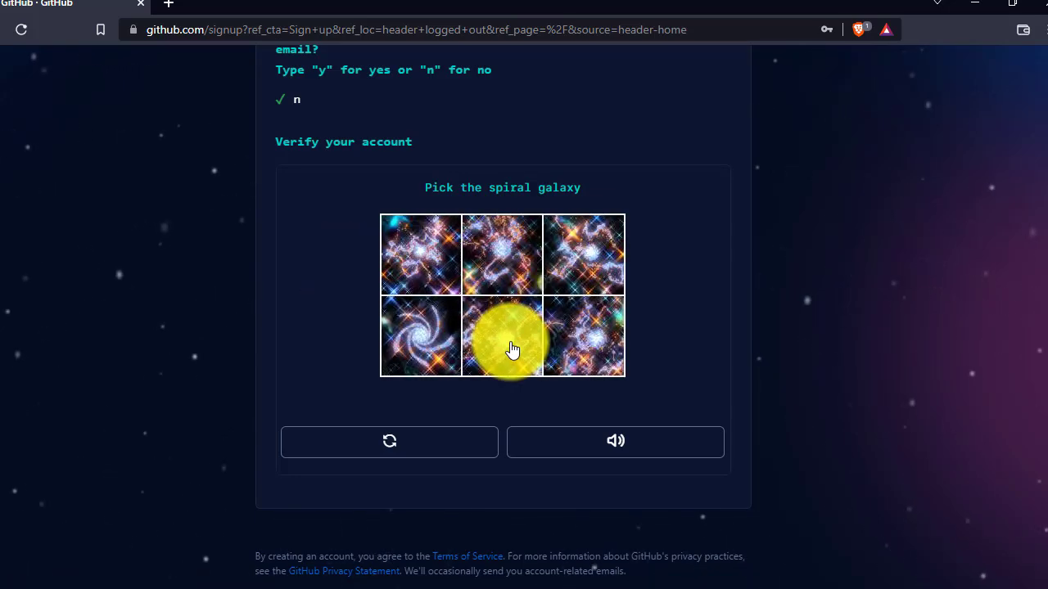
{"action": "left_click", "coordinate": [425, 346]}
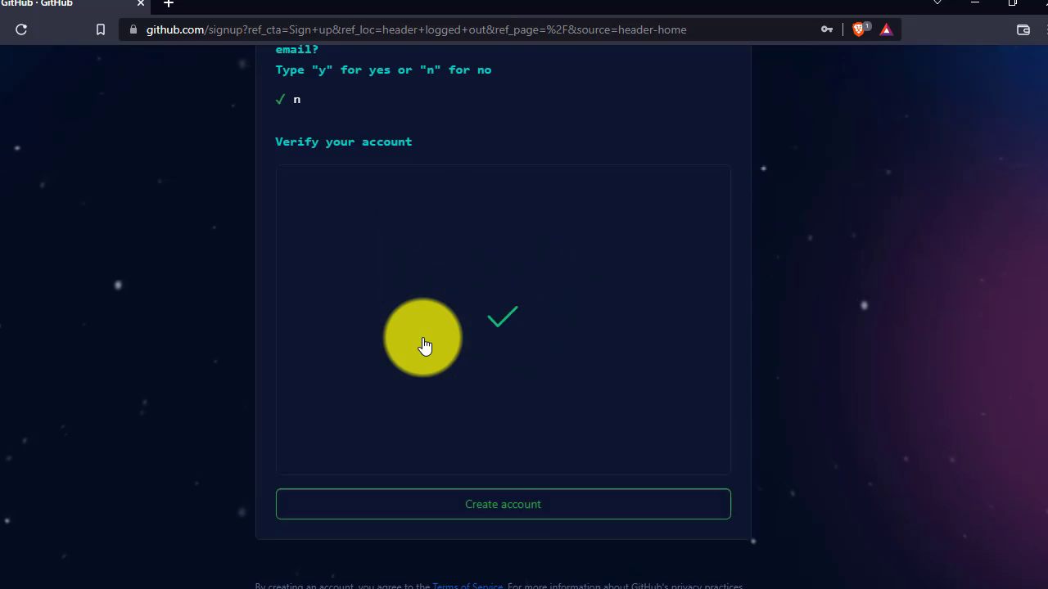
{"action": "left_click", "coordinate": [524, 509]}
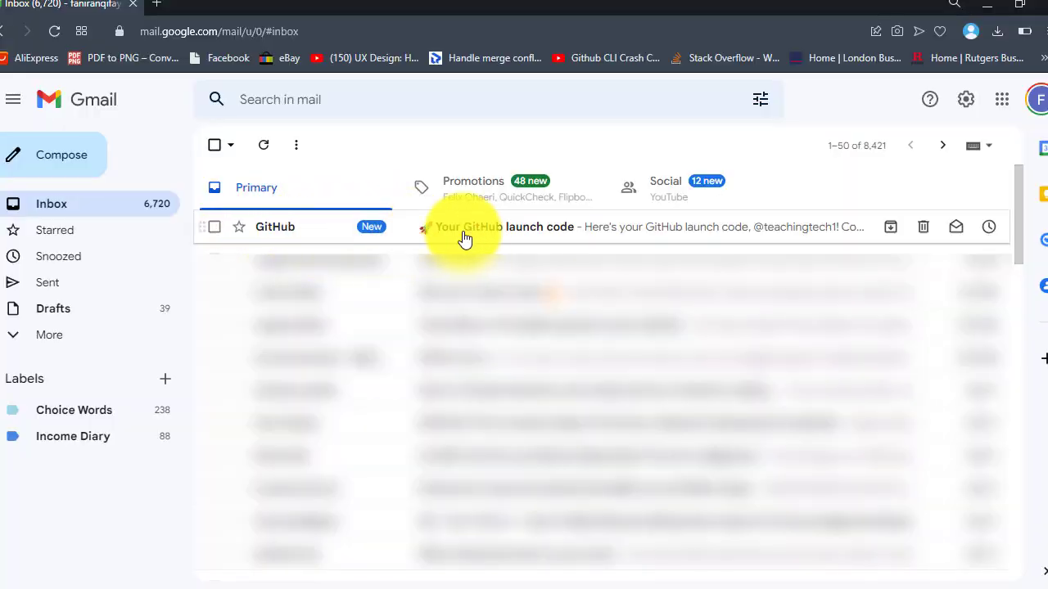
Step: Copy the launch code from GitHub's Gmail message into the verification code boxes
{"action": "left_click", "coordinate": [583, 228]}
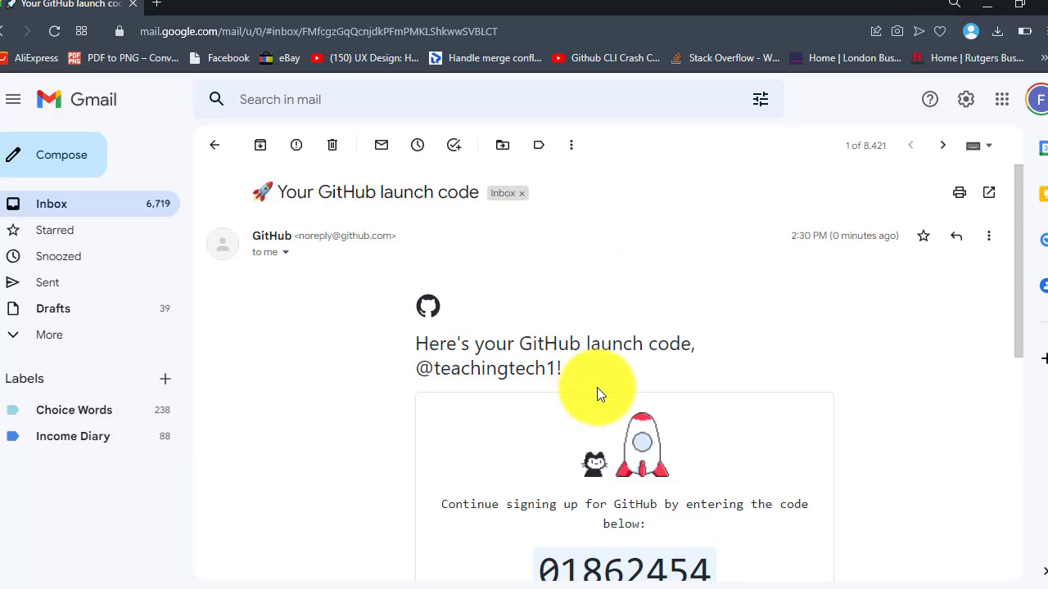
{"action": "scroll", "coordinate": [596, 394], "scroll_direction": "down", "scroll_amount": 1}
{"action": "scroll", "coordinate": [597, 393], "scroll_direction": "down", "scroll_amount": 2}
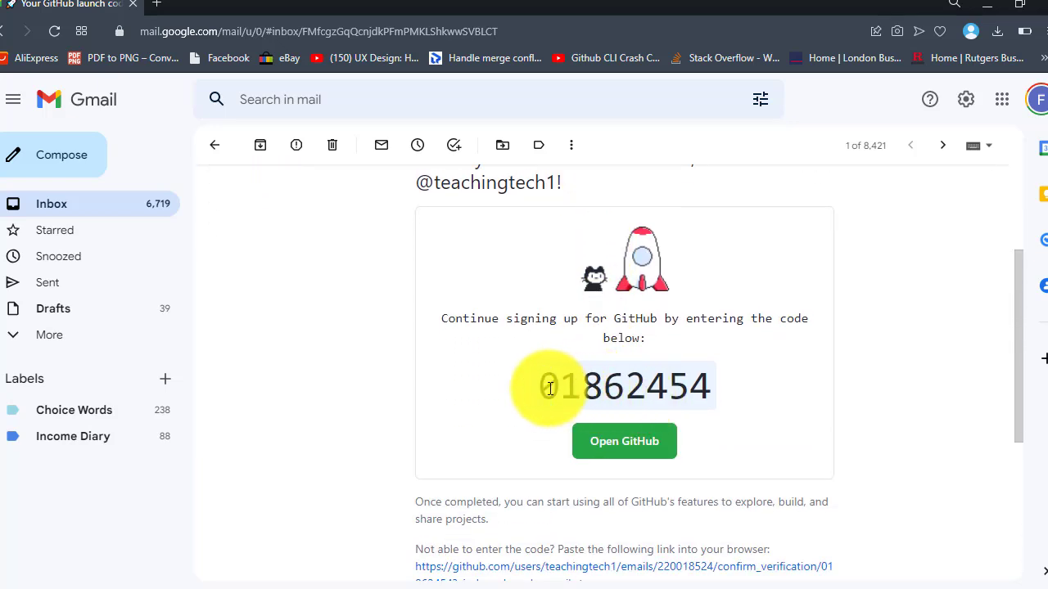
{"action": "left_click_drag", "start_coordinate": [544, 389], "coordinate": [718, 393]}
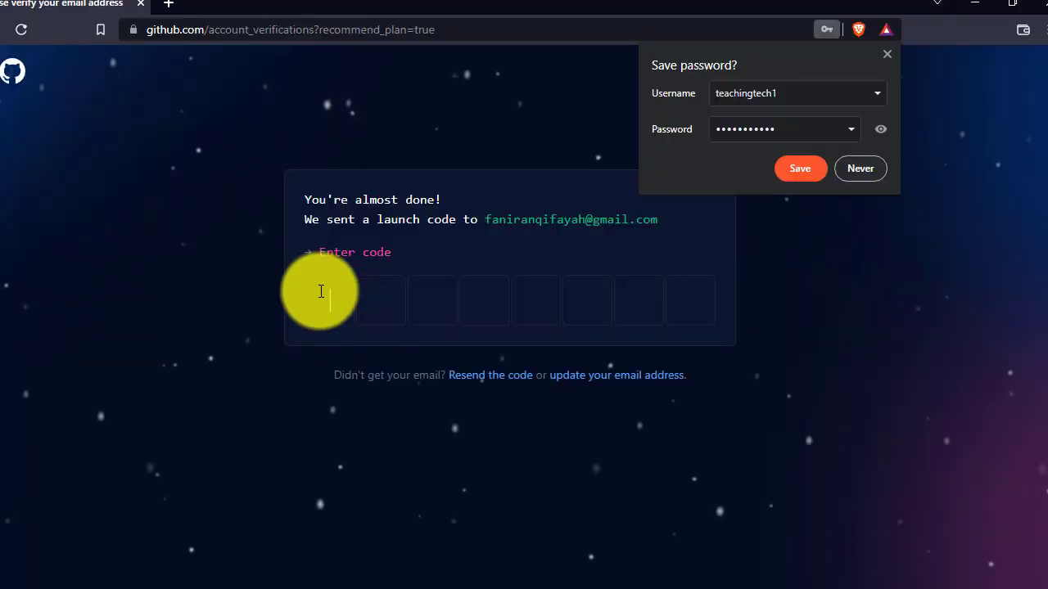
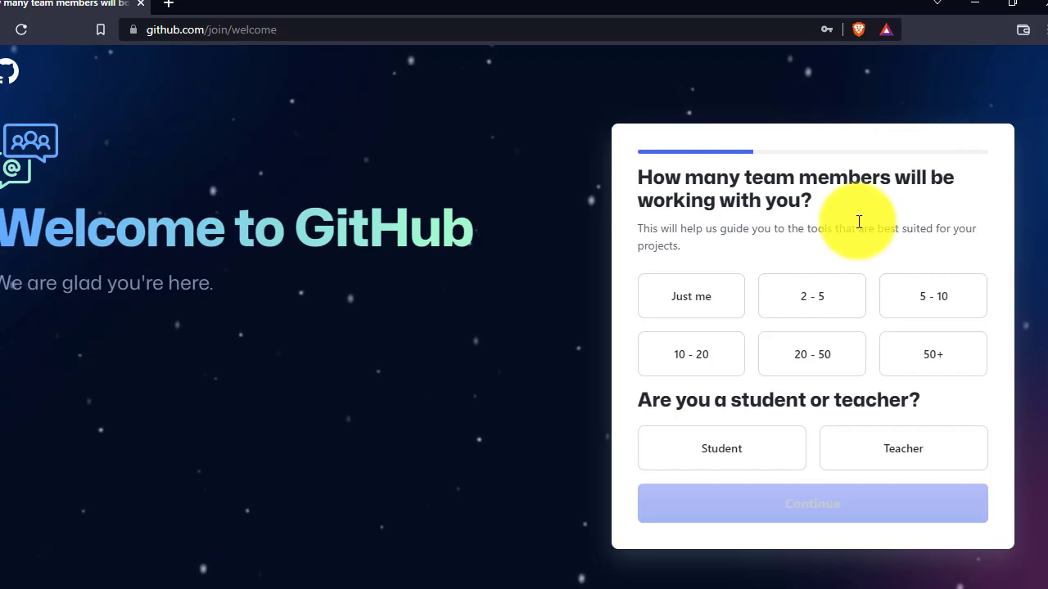
Step: Answer the welcome questions with 'Just me' and 'Student'
{"action": "scroll", "coordinate": [907, 198], "scroll_direction": "down", "scroll_amount": 1}
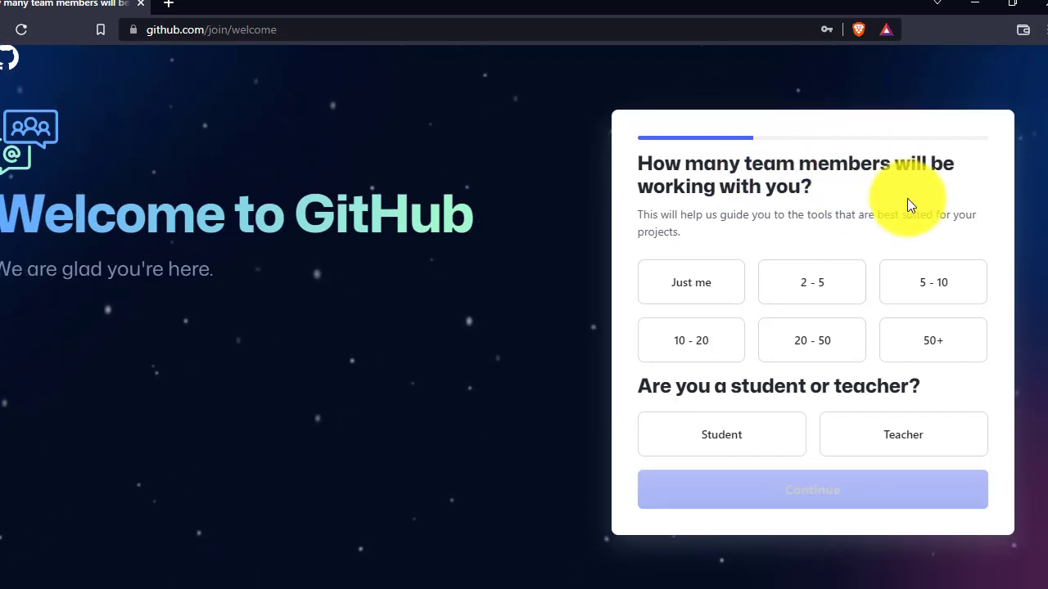
{"action": "left_click", "coordinate": [704, 243]}
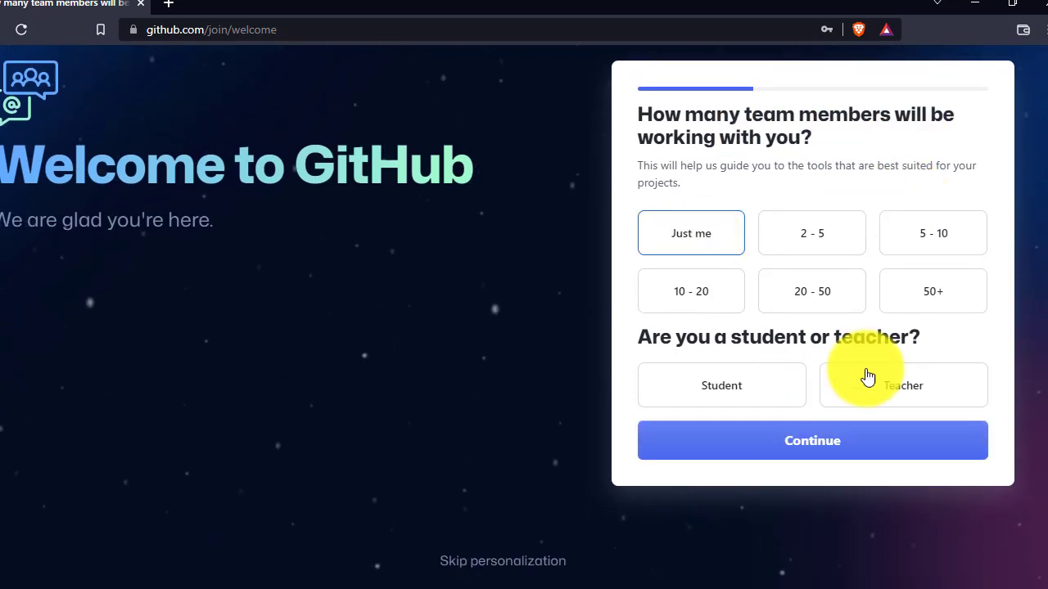
{"action": "left_click", "coordinate": [704, 392]}
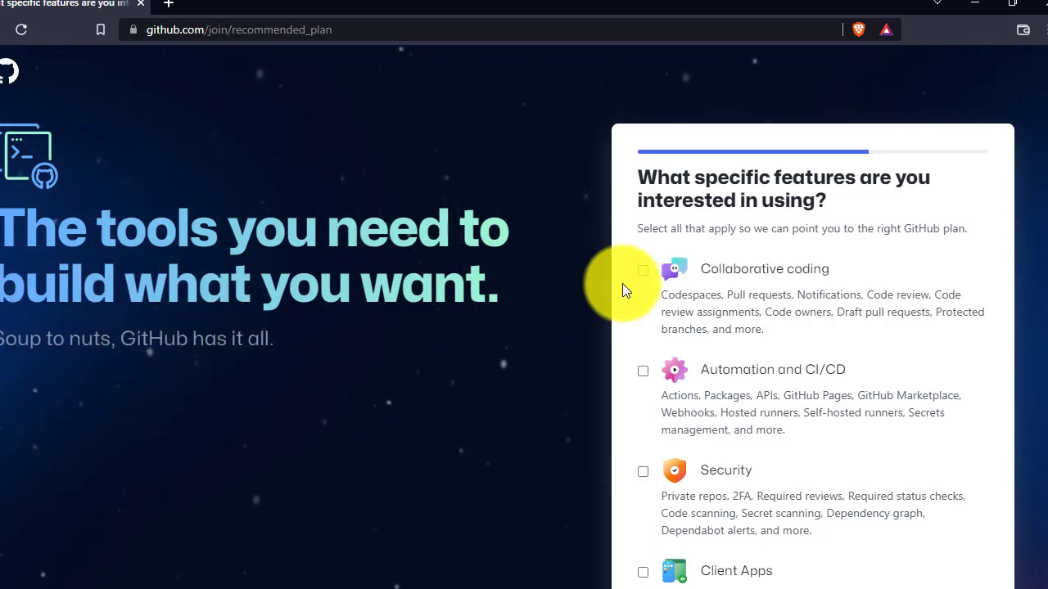
Step: Tick Collaborative coding, Client Apps and Community as features of interest
{"action": "scroll", "coordinate": [864, 366], "scroll_direction": "down", "scroll_amount": 3}
{"action": "scroll", "coordinate": [864, 367], "scroll_direction": "up", "scroll_amount": 3}
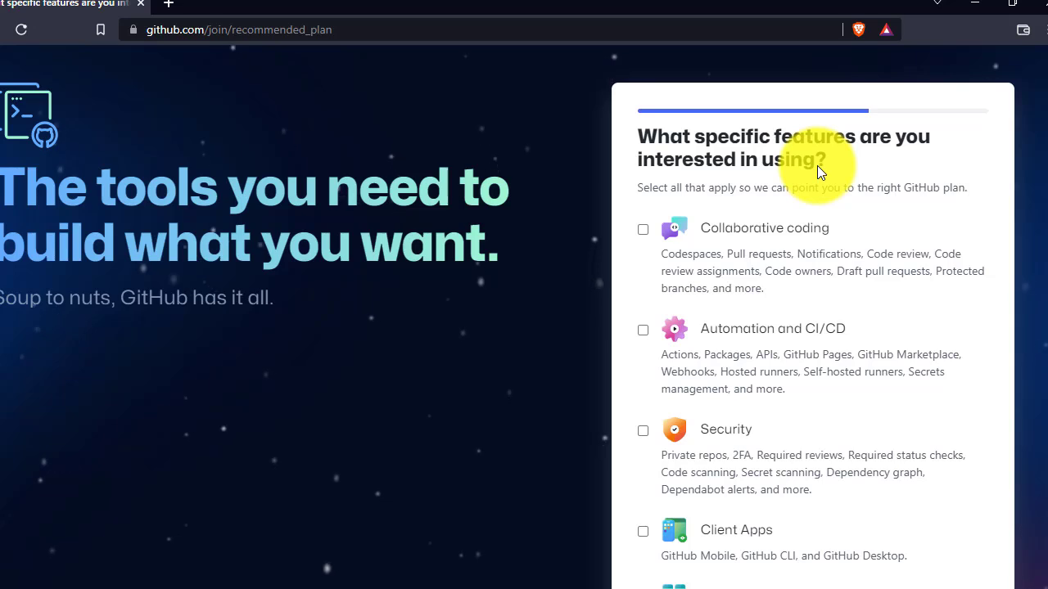
{"action": "left_click", "coordinate": [644, 230]}
{"action": "scroll", "coordinate": [843, 269], "scroll_direction": "down", "scroll_amount": 5}
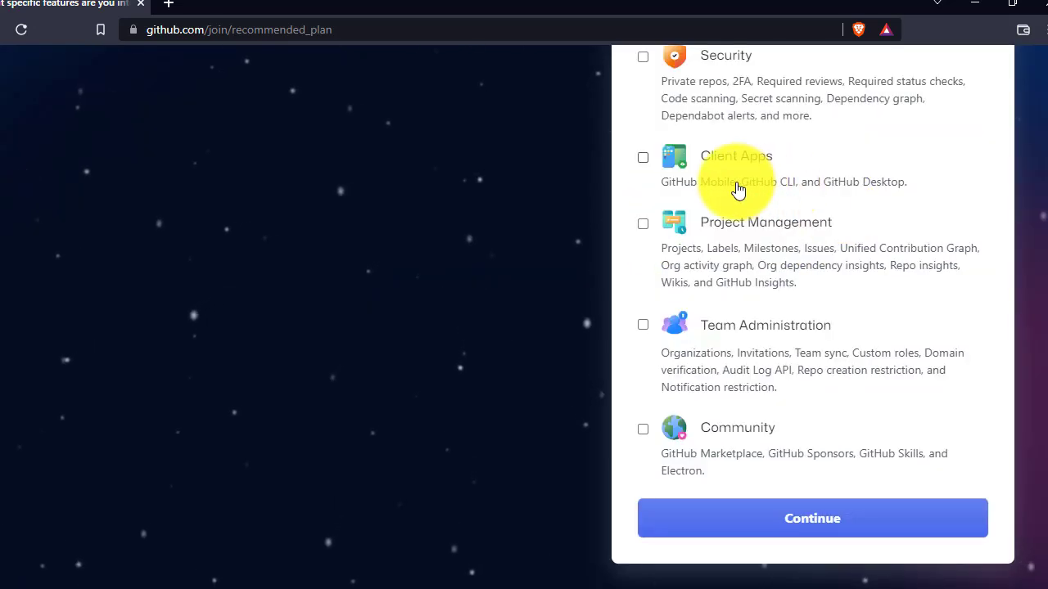
{"action": "left_click", "coordinate": [643, 159]}
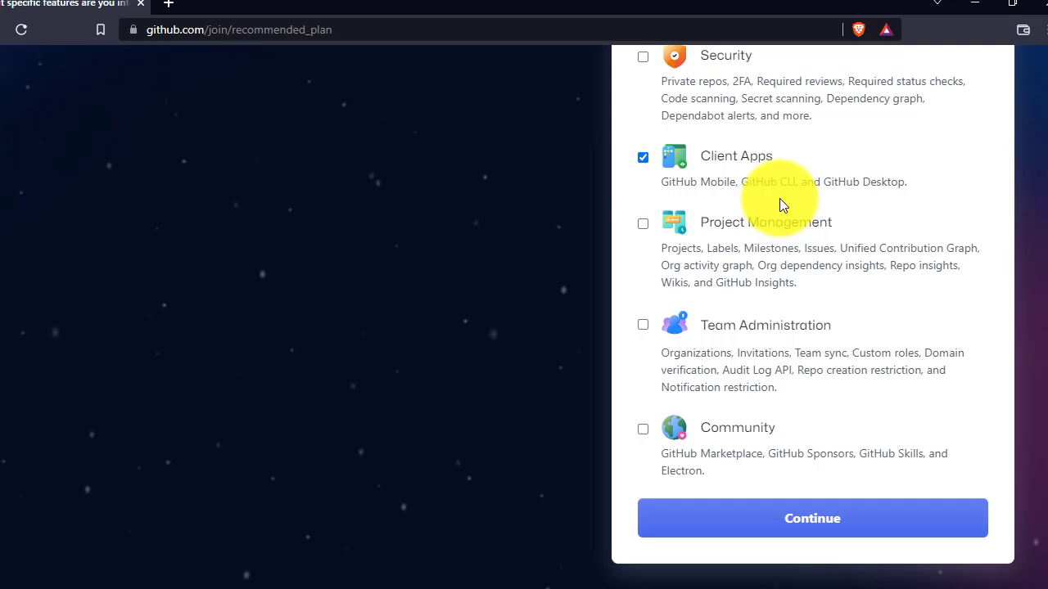
{"action": "scroll", "coordinate": [779, 198], "scroll_direction": "down", "scroll_amount": 1}
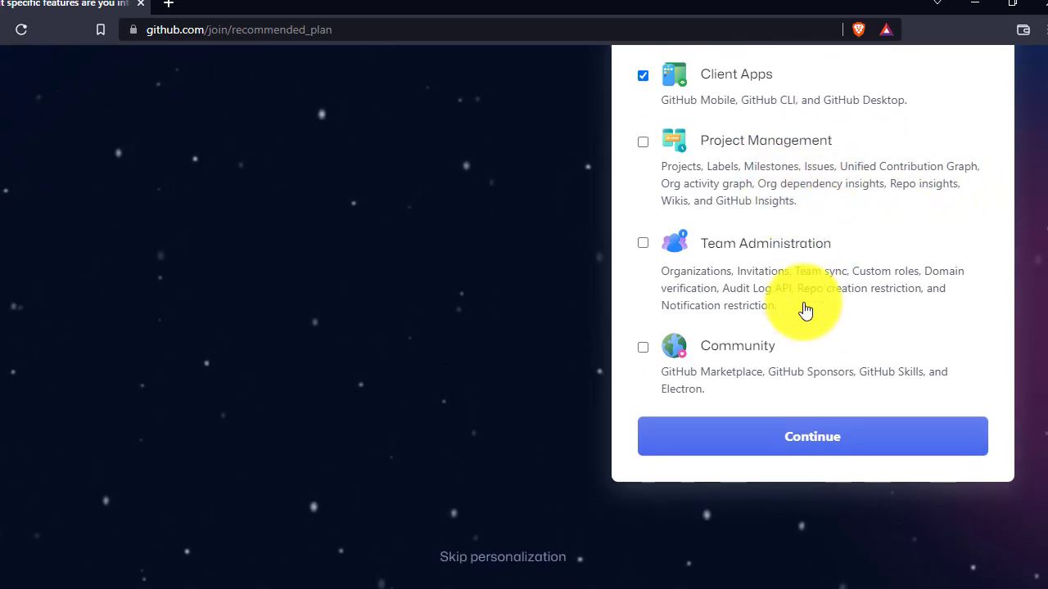
{"action": "scroll", "coordinate": [823, 270], "scroll_direction": "up", "scroll_amount": 5}
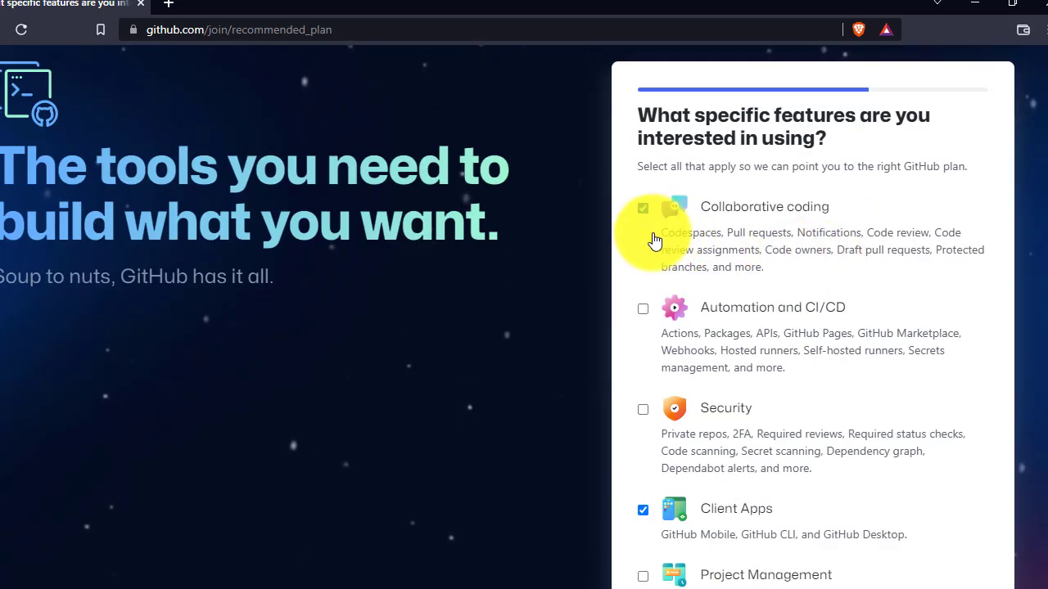
{"action": "scroll", "coordinate": [795, 238], "scroll_direction": "down", "scroll_amount": 1}
{"action": "scroll", "coordinate": [795, 238], "scroll_direction": "down", "scroll_amount": 5}
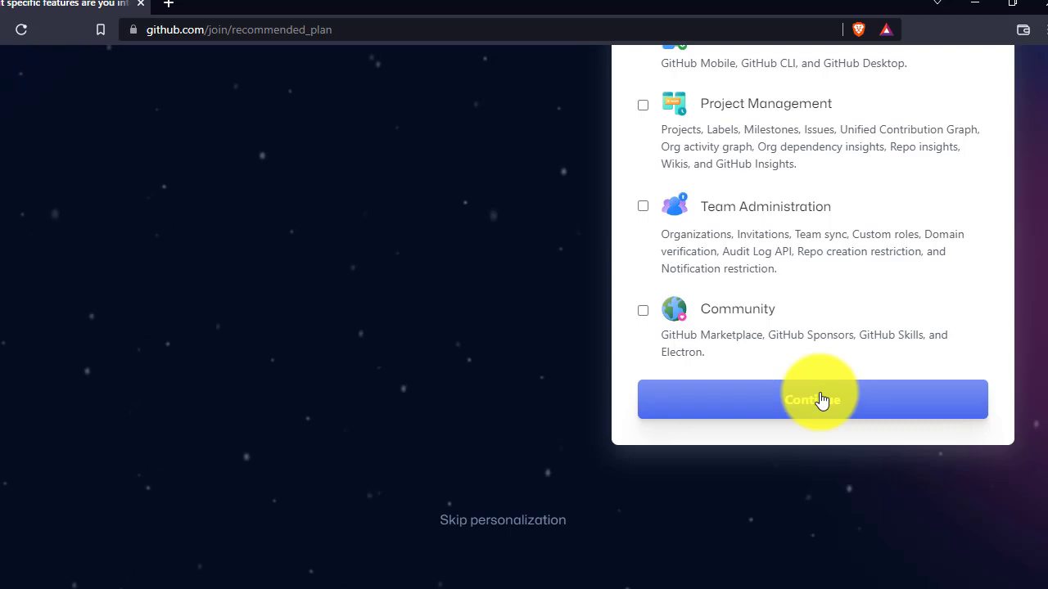
{"action": "left_click", "coordinate": [644, 312]}
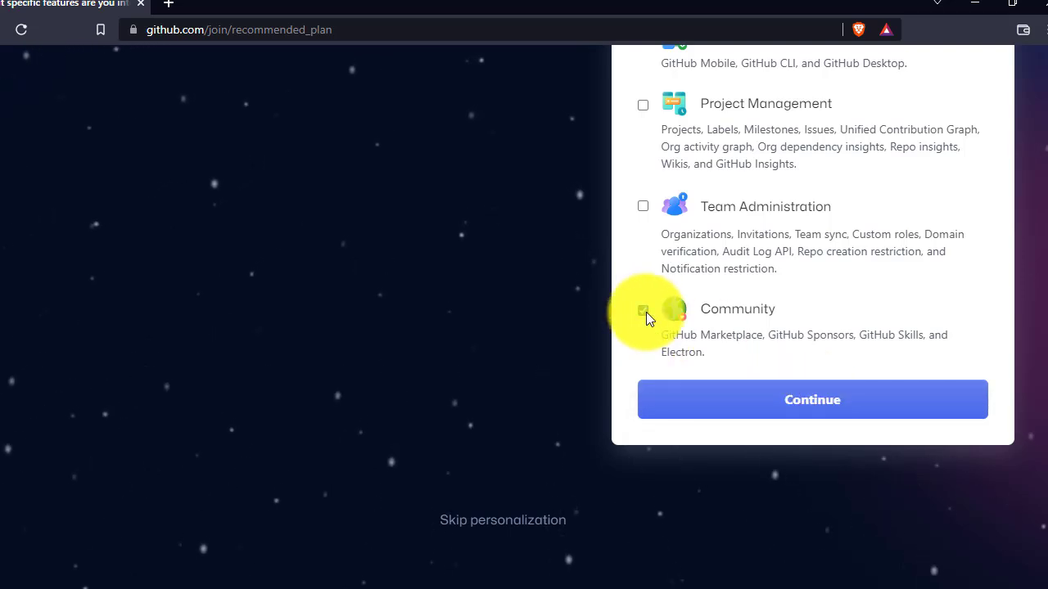
{"action": "left_click", "coordinate": [849, 385]}
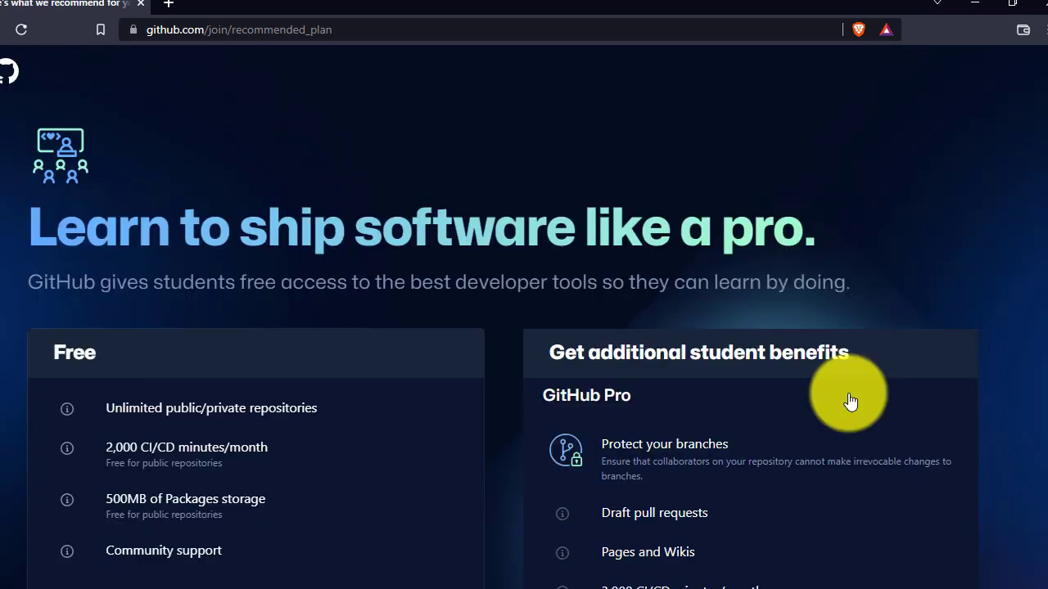
{"action": "scroll", "coordinate": [414, 418], "scroll_direction": "down", "scroll_amount": 6}
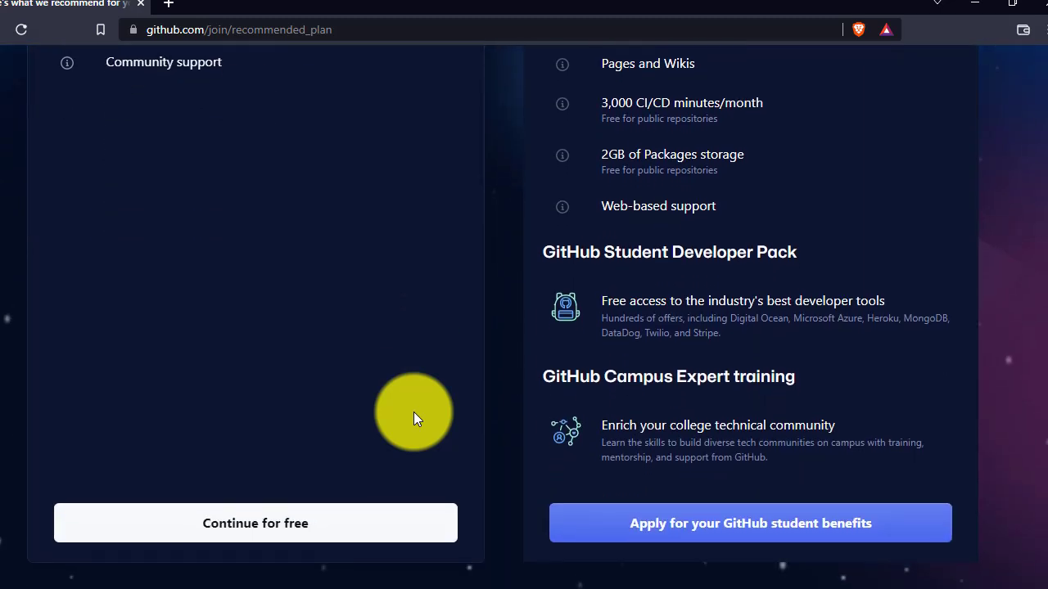
{"action": "scroll", "coordinate": [414, 419], "scroll_direction": "up", "scroll_amount": 3}
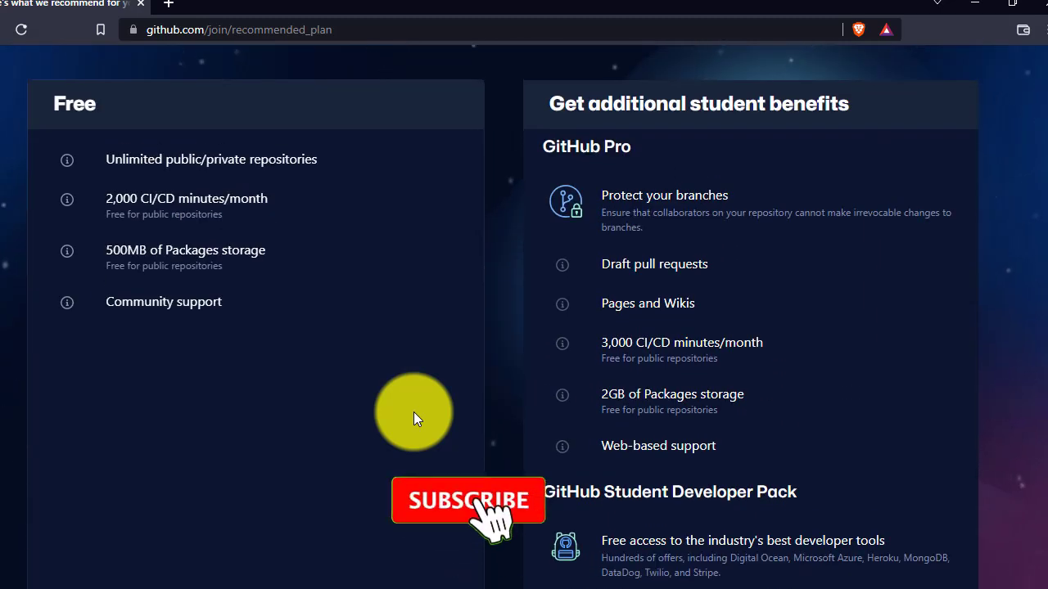
{"action": "scroll", "coordinate": [851, 396], "scroll_direction": "up", "scroll_amount": 3}
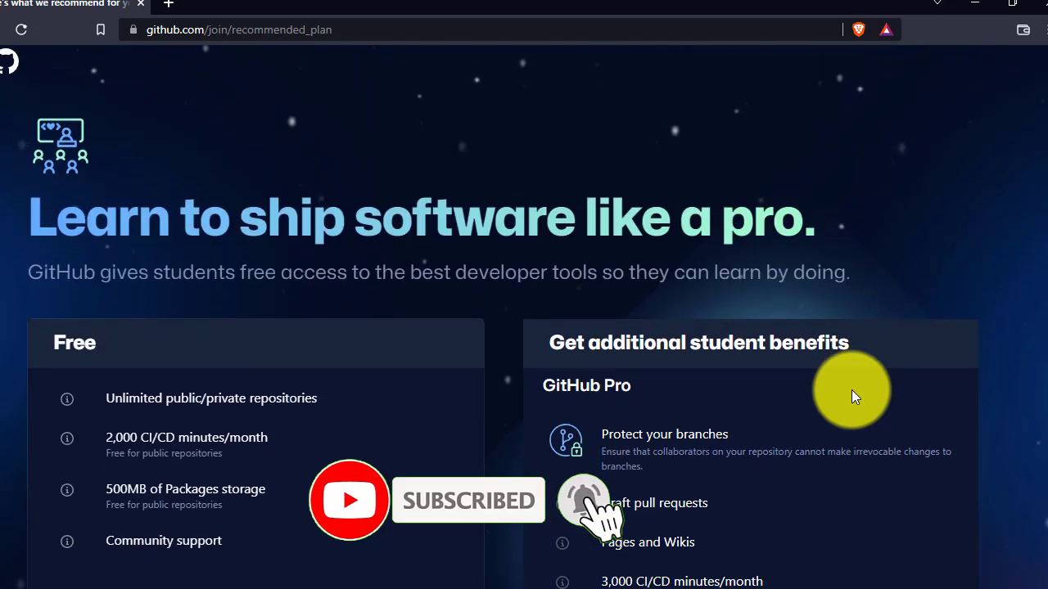
{"action": "scroll", "coordinate": [852, 390], "scroll_direction": "down", "scroll_amount": 3}
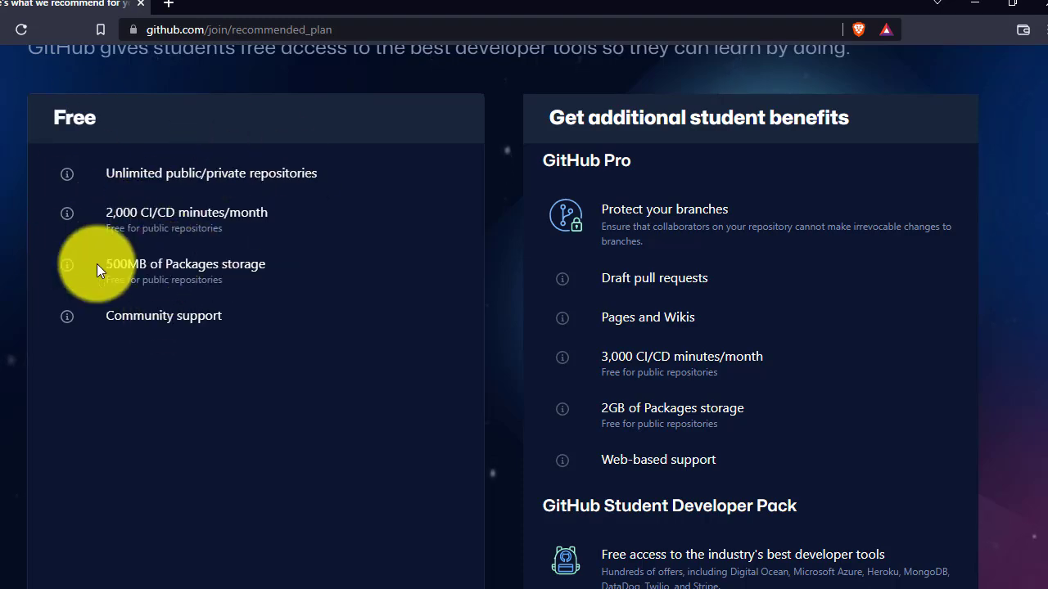
{"action": "scroll", "coordinate": [127, 245], "scroll_direction": "down", "scroll_amount": 5}
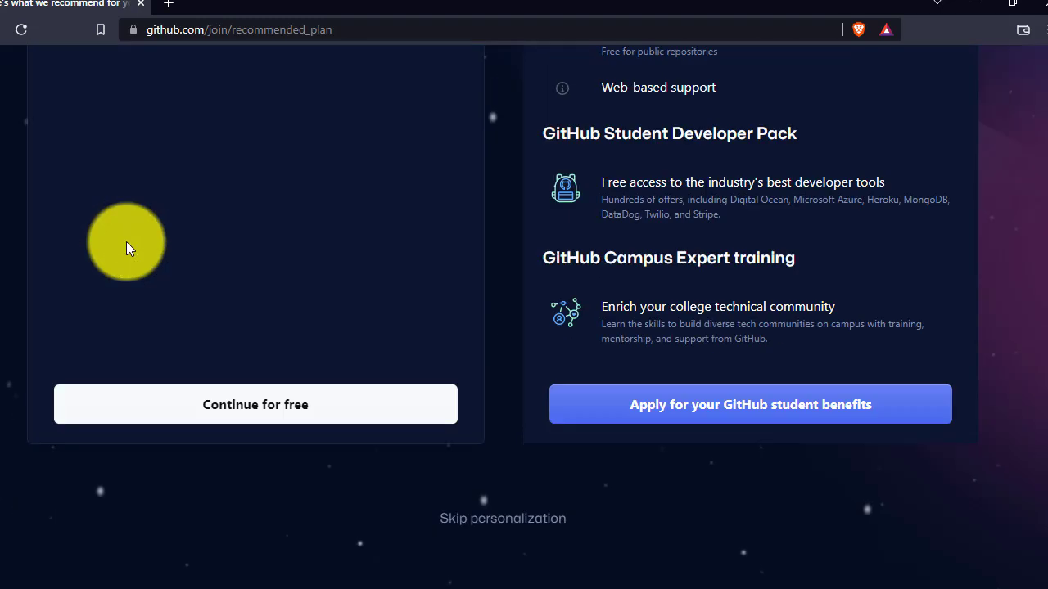
Step: Keep the free plan and let the personal dashboard load
{"action": "left_click", "coordinate": [218, 403]}
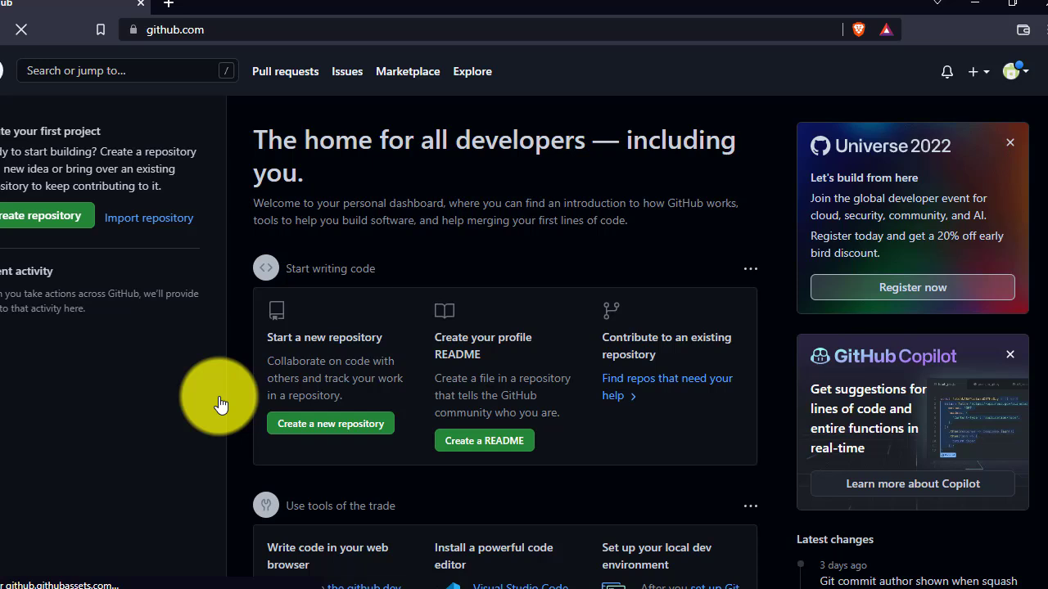
{"action": "scroll", "coordinate": [515, 250], "scroll_direction": "down", "scroll_amount": 7}
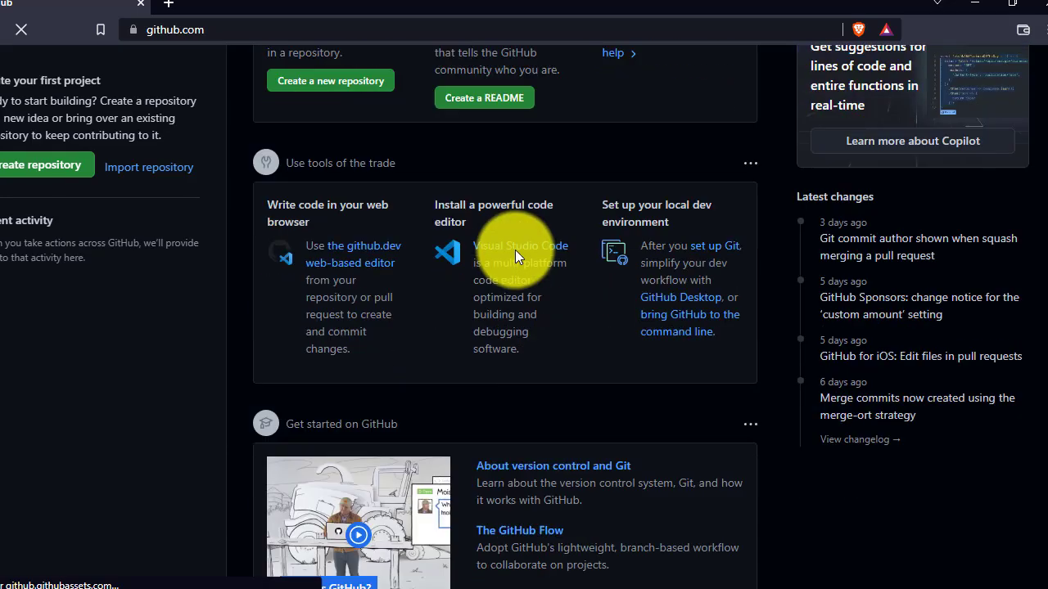
{"action": "scroll", "coordinate": [515, 250], "scroll_direction": "up", "scroll_amount": 7}
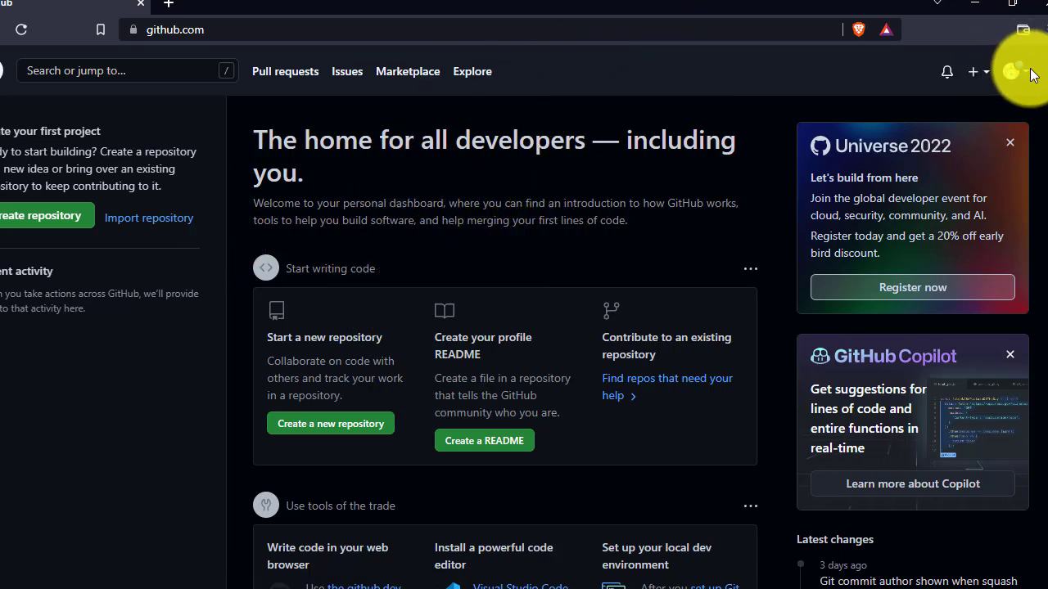
Step: Go to Your profile from the avatar menu to view the new account's profile
{"action": "left_click", "coordinate": [1015, 72]}
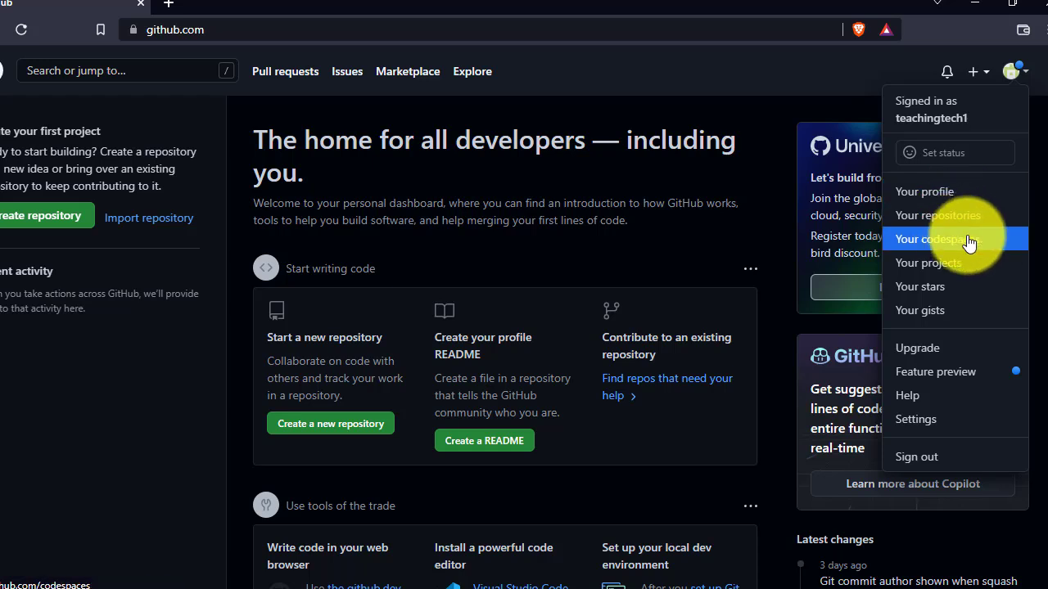
{"action": "left_click", "coordinate": [926, 194]}
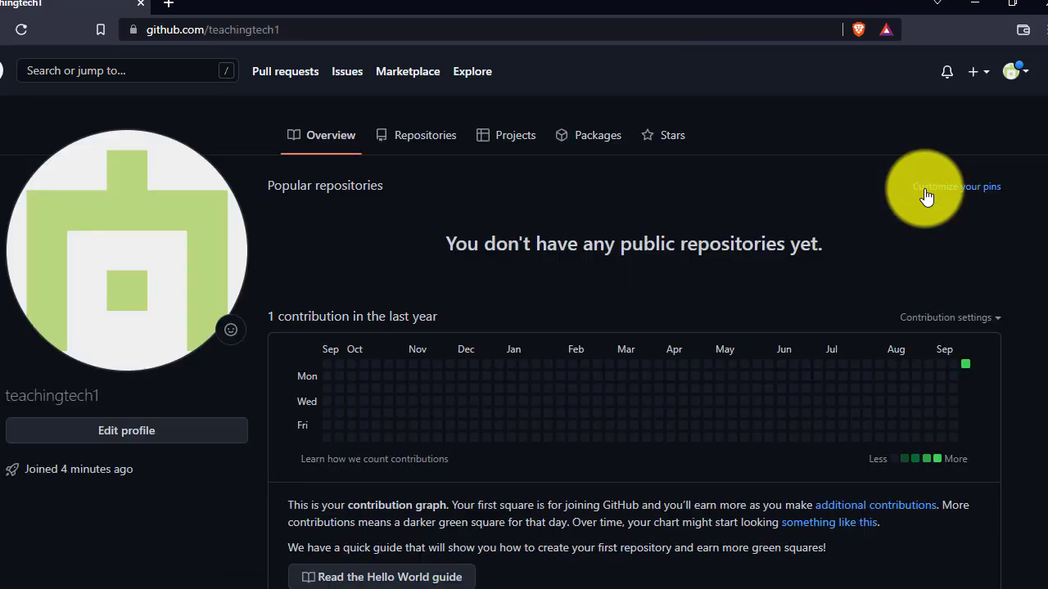
Step: Search GitHub for the example developer's username to find their profile
{"action": "left_click", "coordinate": [186, 64]}
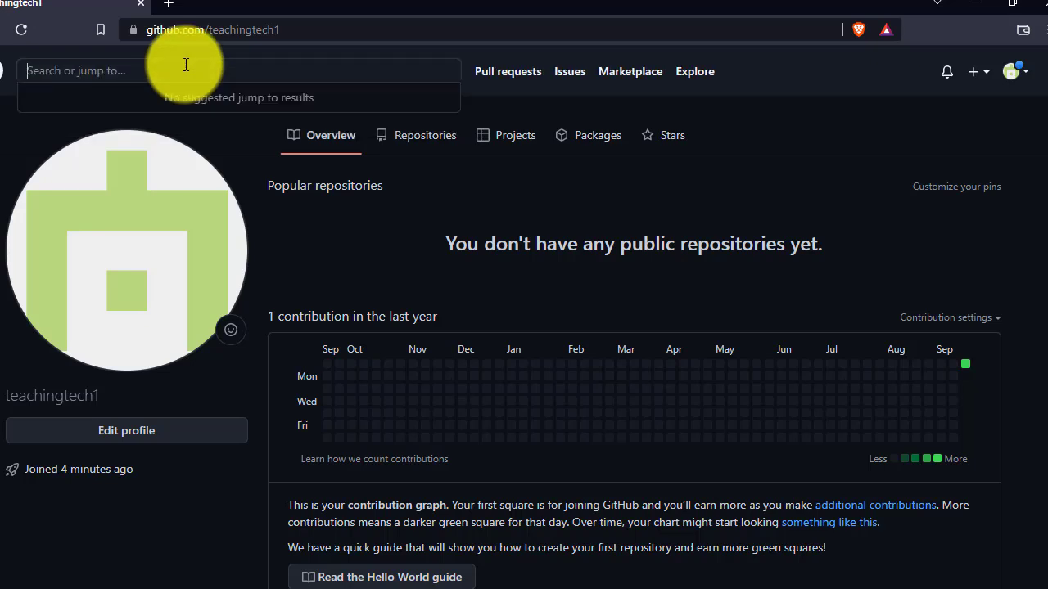
{"action": "type", "text": "kaffy"}
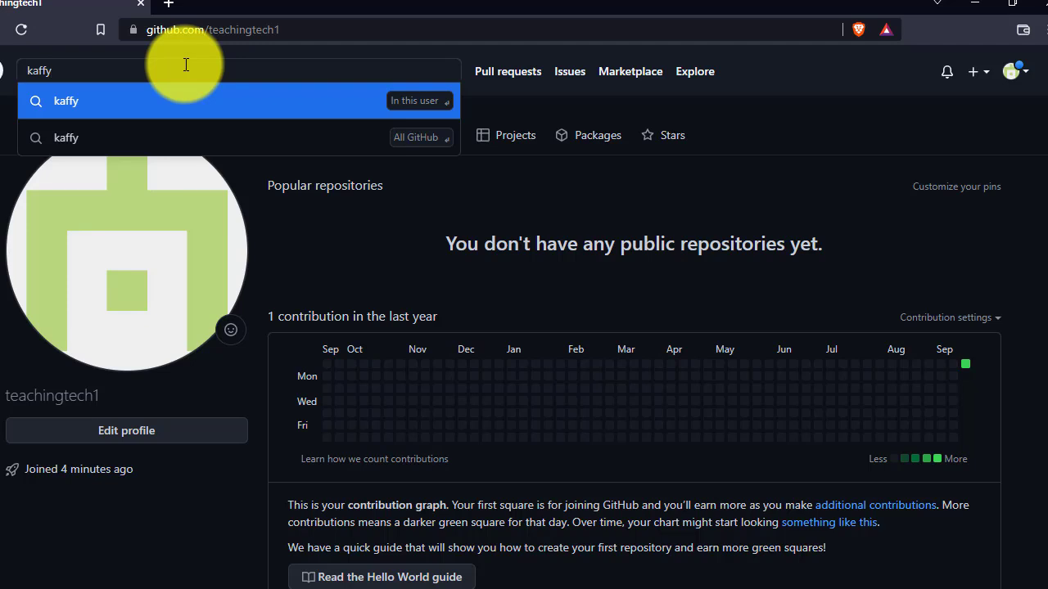
{"action": "type", "text": "kraftworld"}
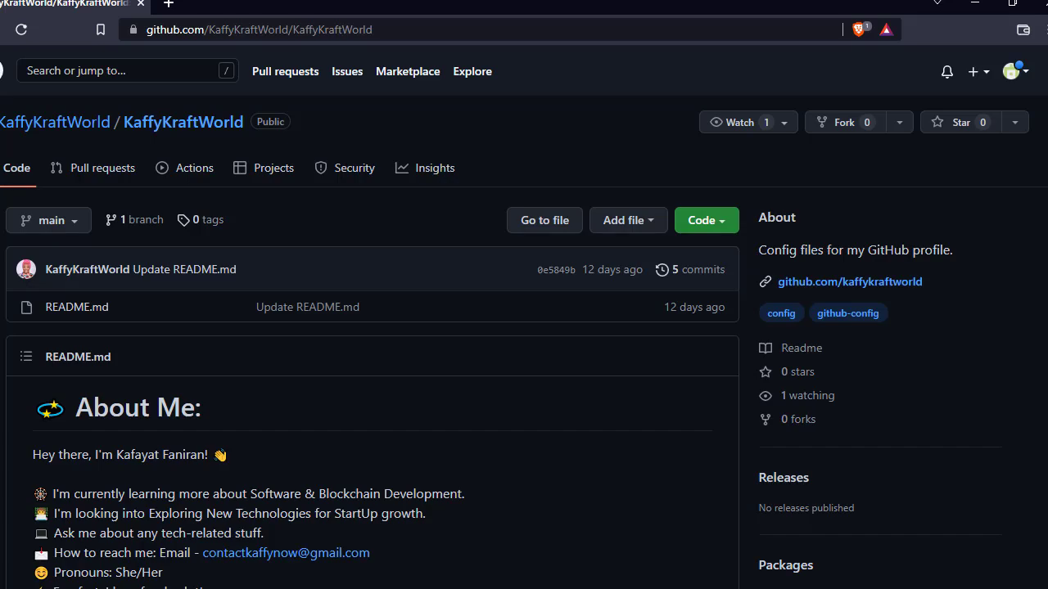
Step: Scroll through the example README's About Me, Socials, Tech Stack and GitHub Stats sections, then back up
{"action": "scroll", "coordinate": [524, 319], "scroll_direction": "down", "scroll_amount": 10}
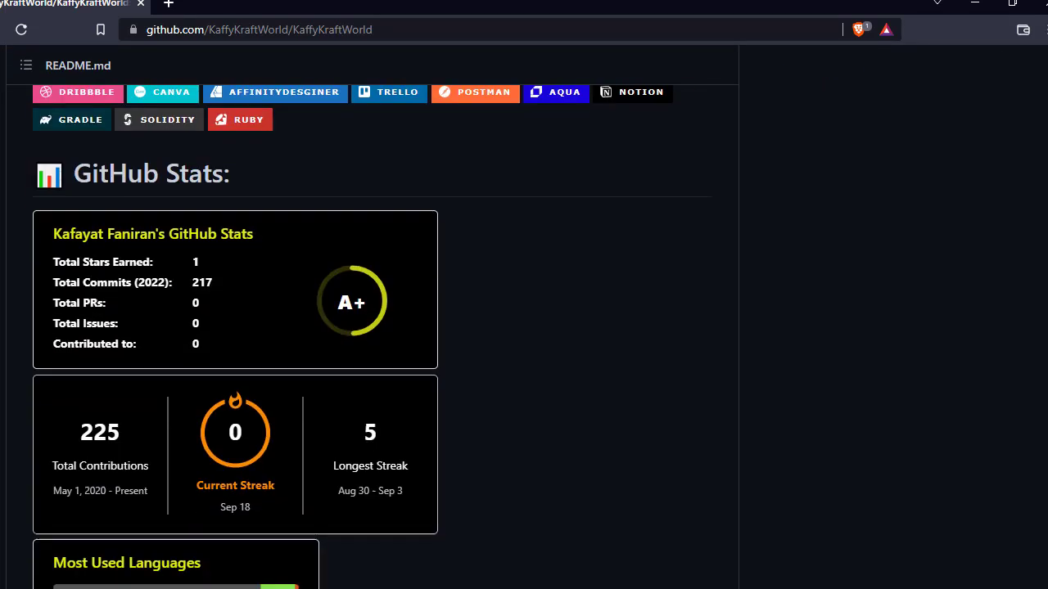
{"action": "scroll", "coordinate": [524, 320], "scroll_direction": "up", "scroll_amount": 10}
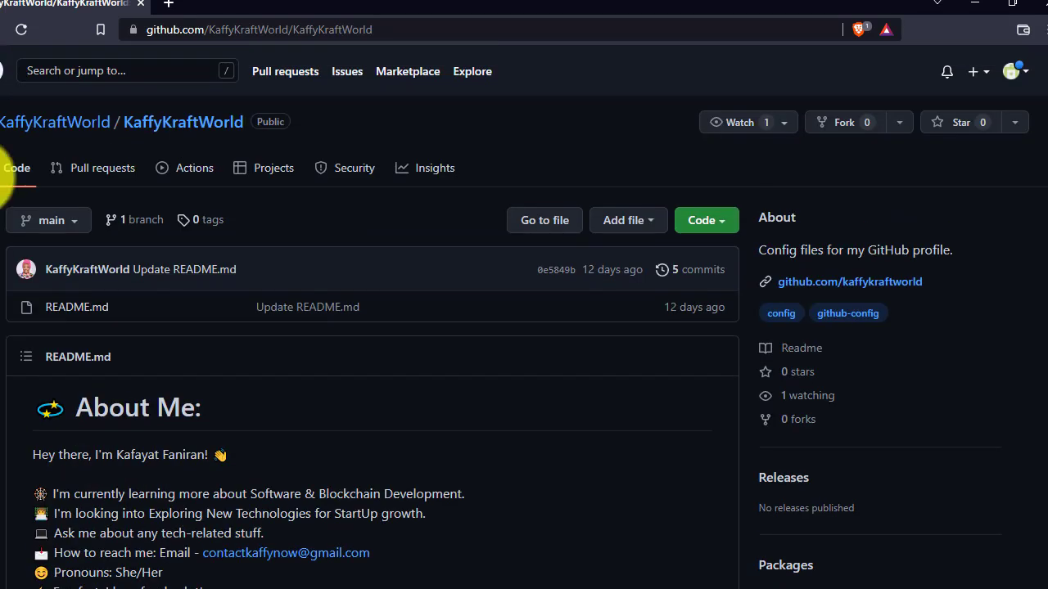
{"action": "scroll", "coordinate": [621, 510], "scroll_direction": "down", "scroll_amount": 1}
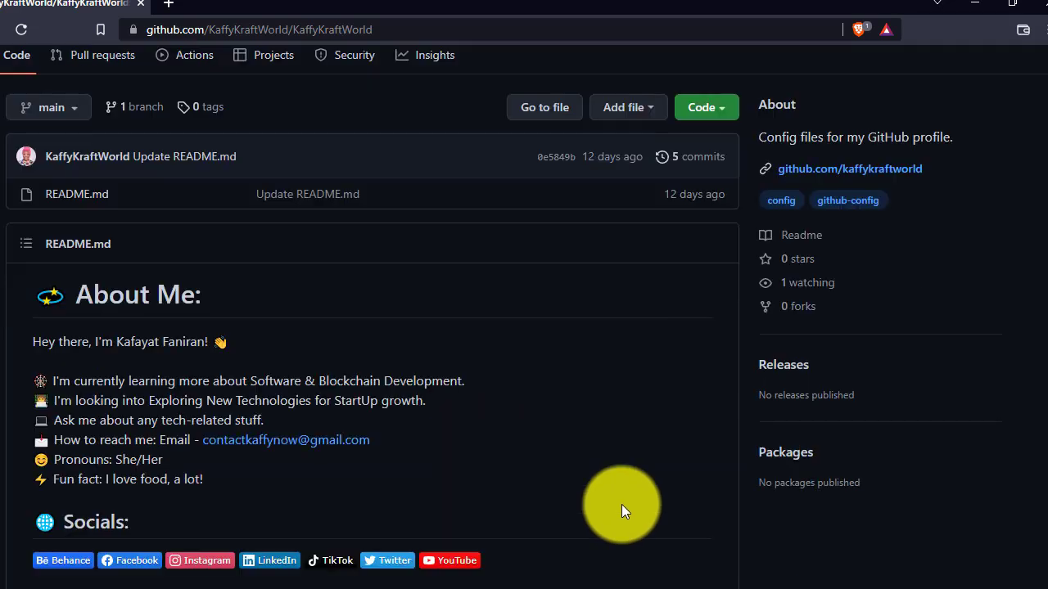
{"action": "scroll", "coordinate": [622, 505], "scroll_direction": "down", "scroll_amount": 1}
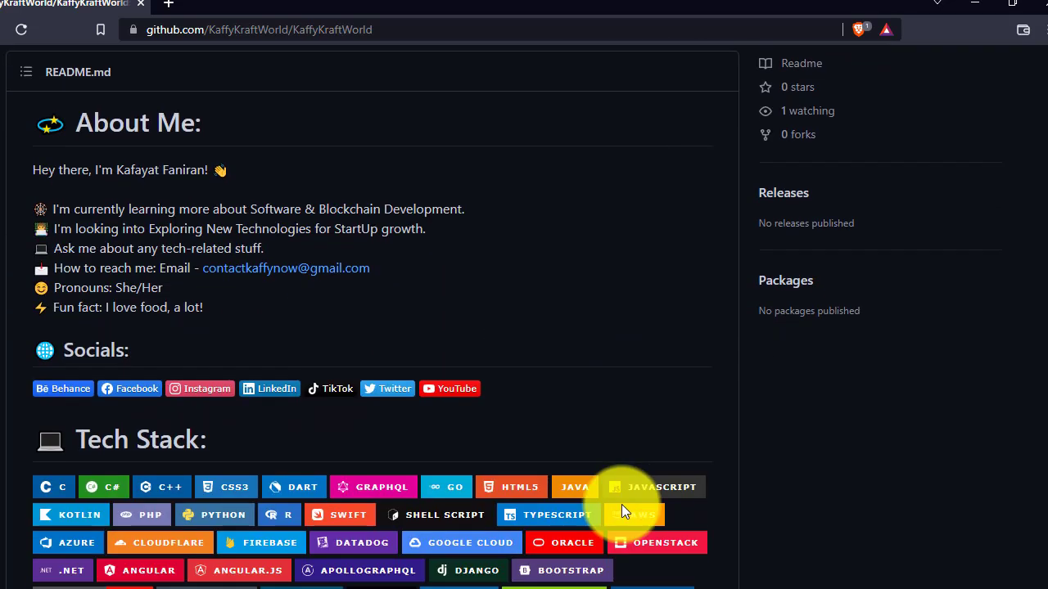
{"action": "scroll", "coordinate": [622, 505], "scroll_direction": "up", "scroll_amount": 1}
{"action": "scroll", "coordinate": [521, 435], "scroll_direction": "down", "scroll_amount": 2}
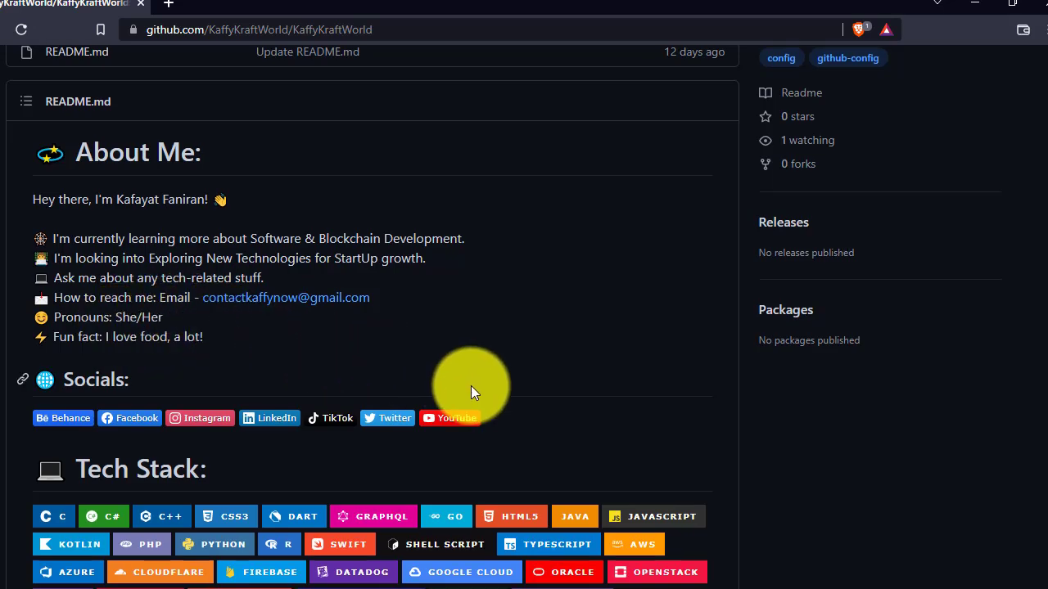
{"action": "scroll", "coordinate": [471, 386], "scroll_direction": "down", "scroll_amount": 1}
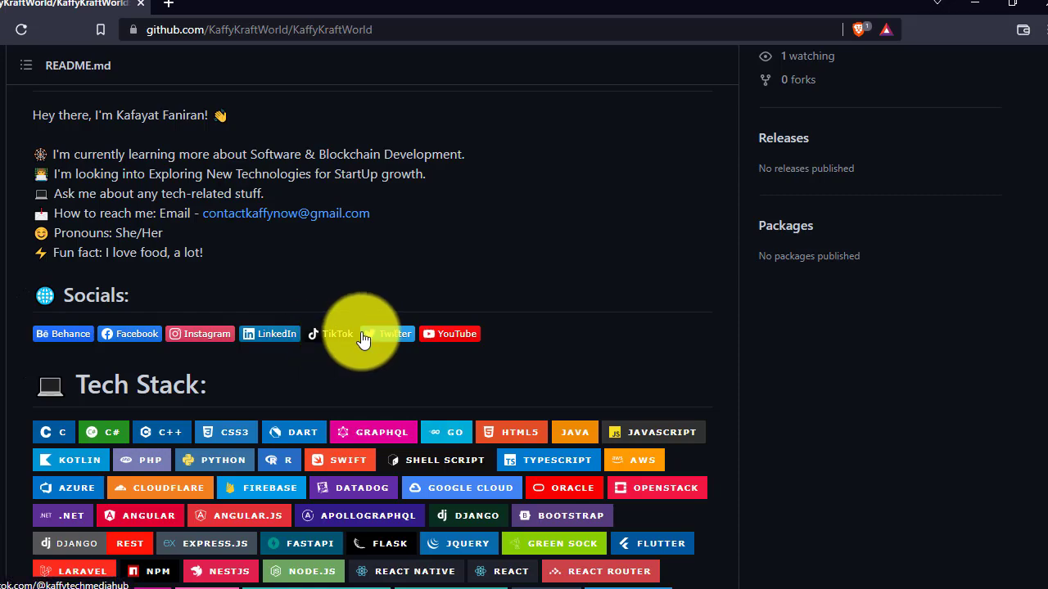
{"action": "scroll", "coordinate": [614, 361], "scroll_direction": "down", "scroll_amount": 5}
{"action": "scroll", "coordinate": [614, 361], "scroll_direction": "up", "scroll_amount": 4}
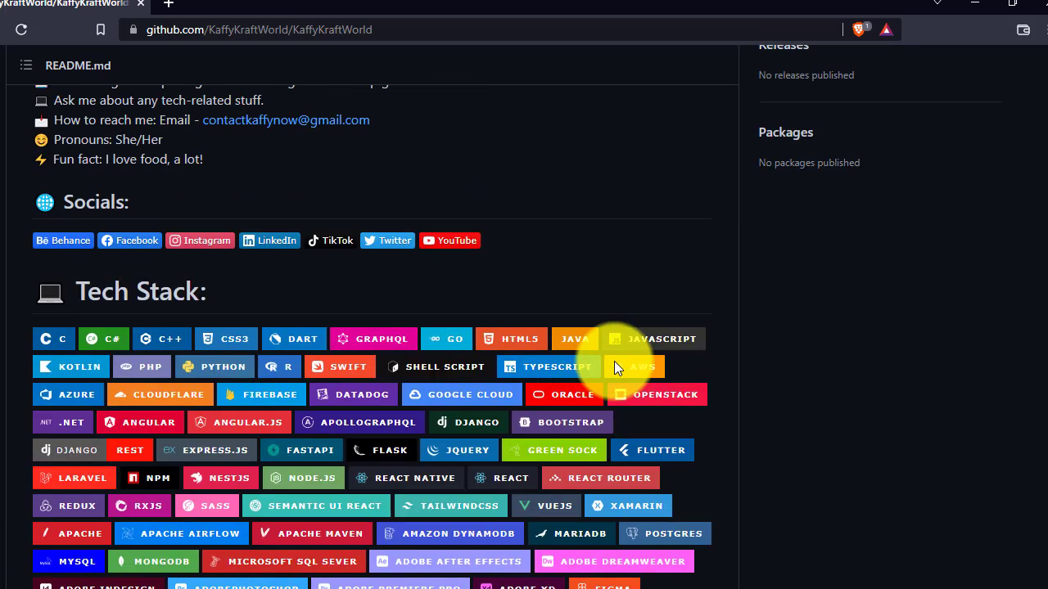
{"action": "scroll", "coordinate": [614, 361], "scroll_direction": "down", "scroll_amount": 6}
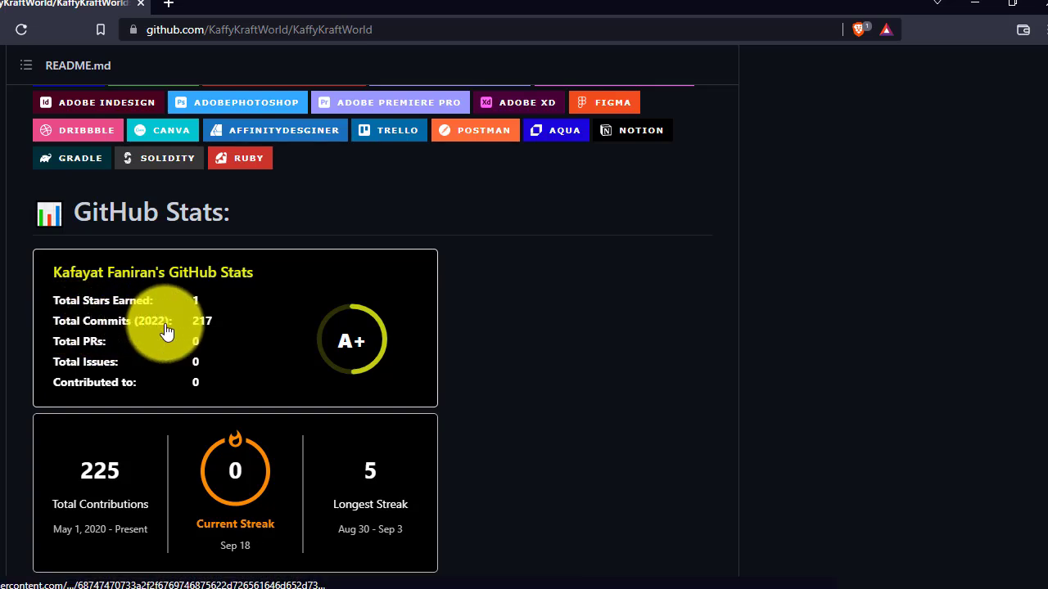
{"action": "scroll", "coordinate": [622, 337], "scroll_direction": "down", "scroll_amount": 4}
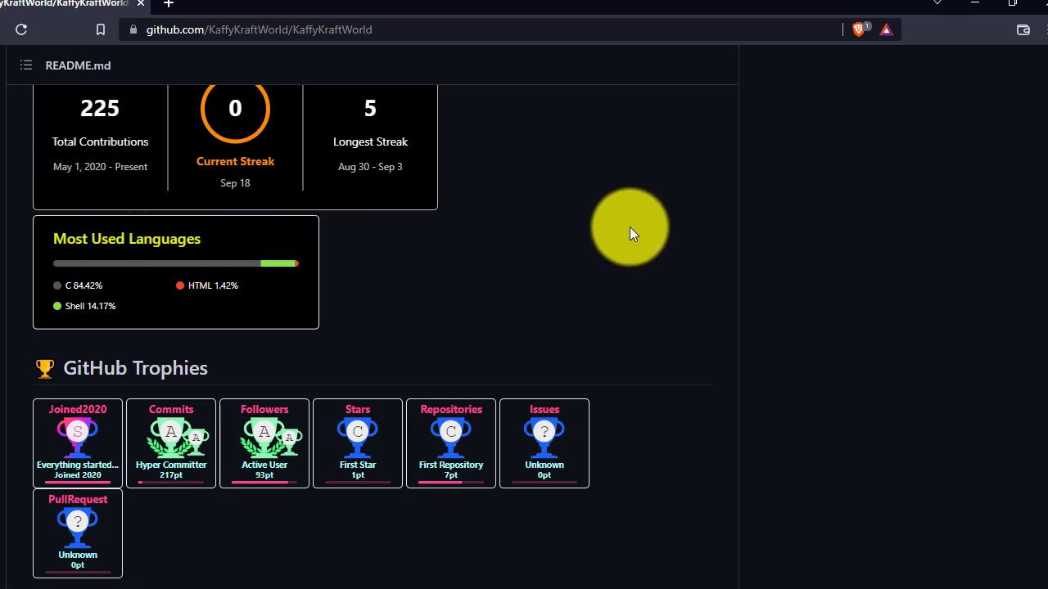
{"action": "scroll", "coordinate": [630, 227], "scroll_direction": "down", "scroll_amount": 5}
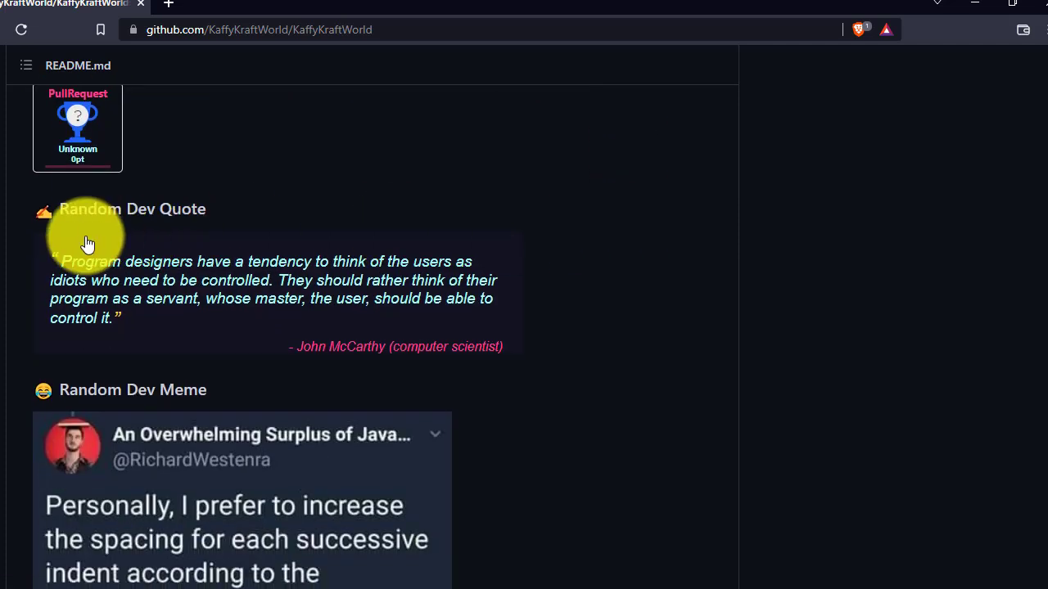
{"action": "scroll", "coordinate": [504, 437], "scroll_direction": "up", "scroll_amount": 15}
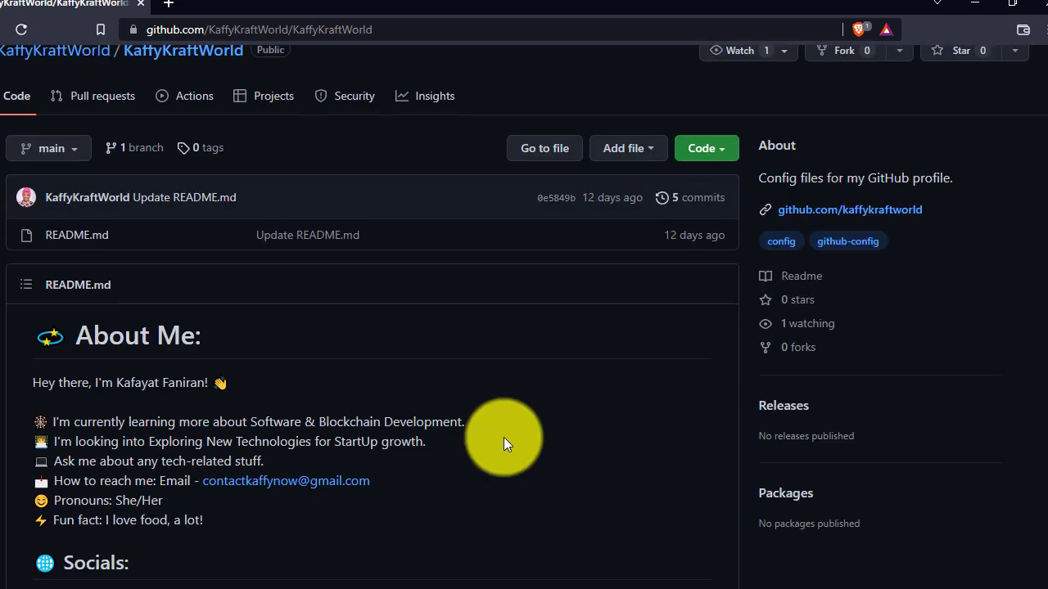
{"action": "scroll", "coordinate": [504, 437], "scroll_direction": "down", "scroll_amount": 4}
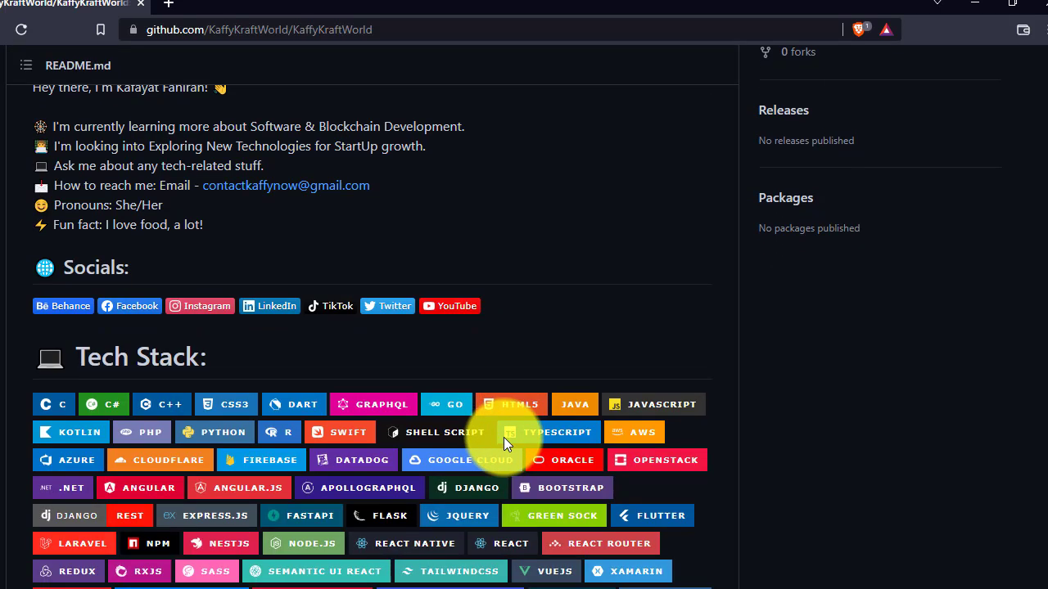
{"action": "scroll", "coordinate": [511, 403], "scroll_direction": "down", "scroll_amount": 6}
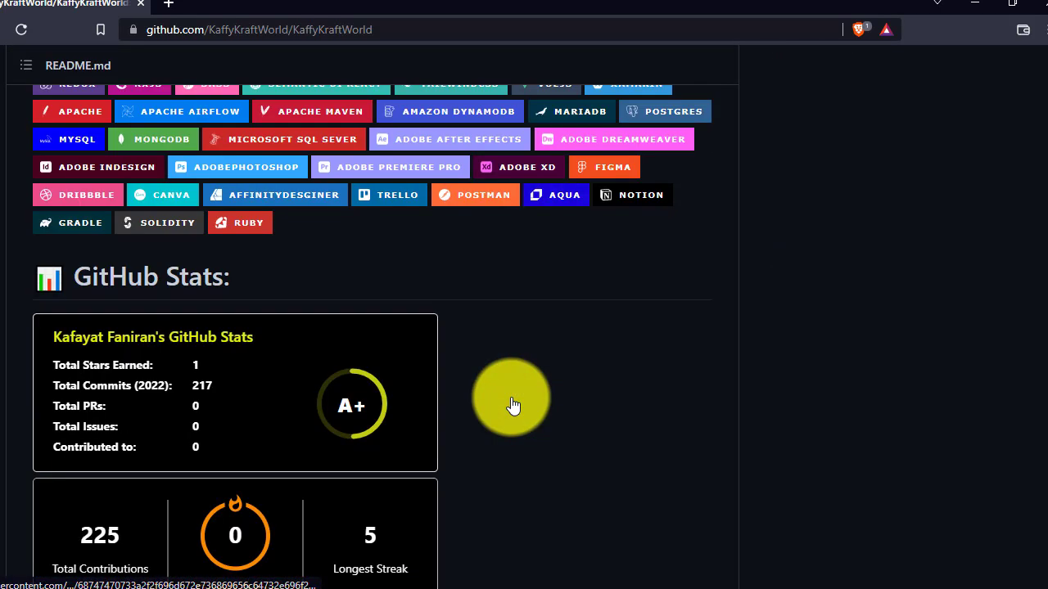
{"action": "scroll", "coordinate": [511, 404], "scroll_direction": "down", "scroll_amount": 10}
{"action": "scroll", "coordinate": [511, 401], "scroll_direction": "up", "scroll_amount": 20}
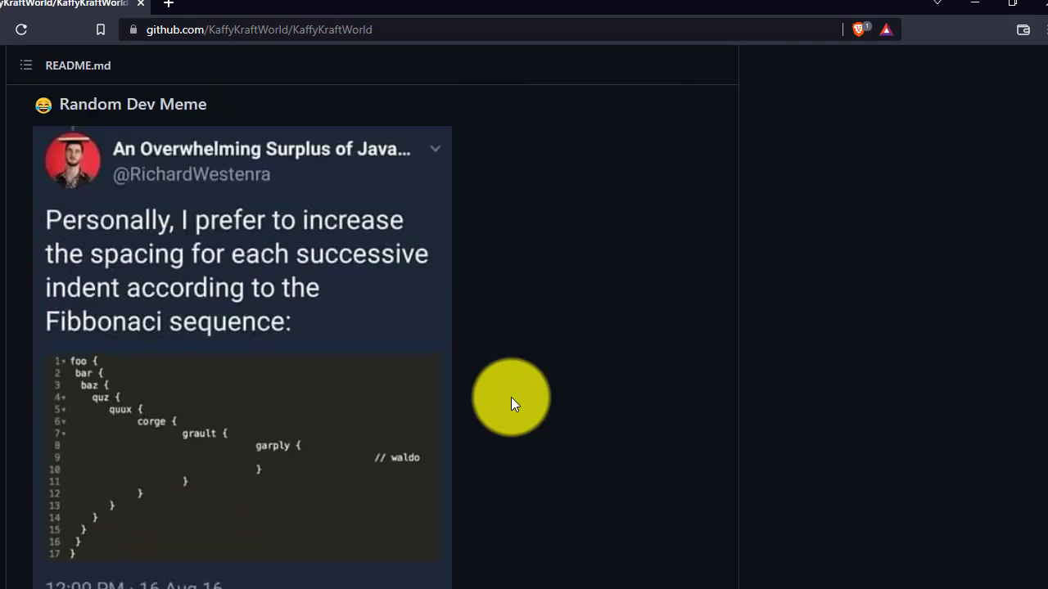
{"action": "scroll", "coordinate": [511, 398], "scroll_direction": "up", "scroll_amount": 1}
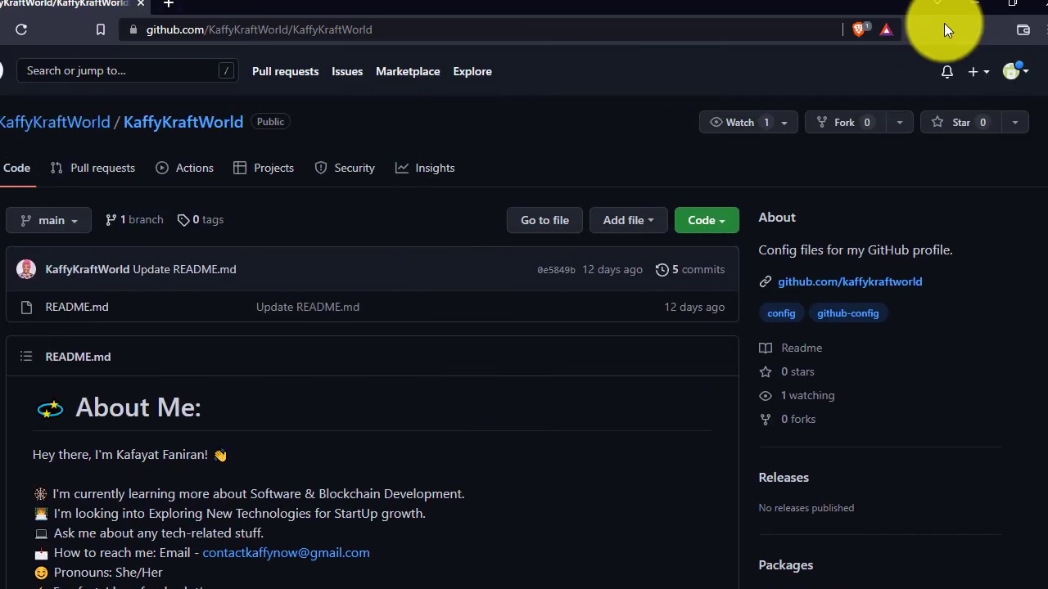
Step: Open your own profile's Edit profile form and glance at the example developer's profile
{"action": "left_click", "coordinate": [1013, 72]}
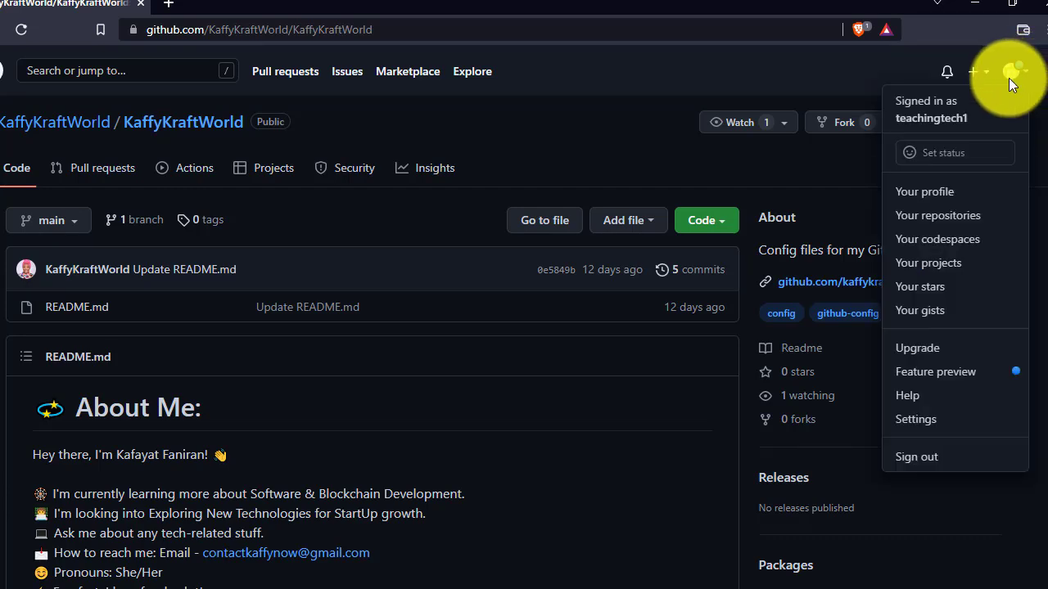
{"action": "left_click", "coordinate": [905, 192]}
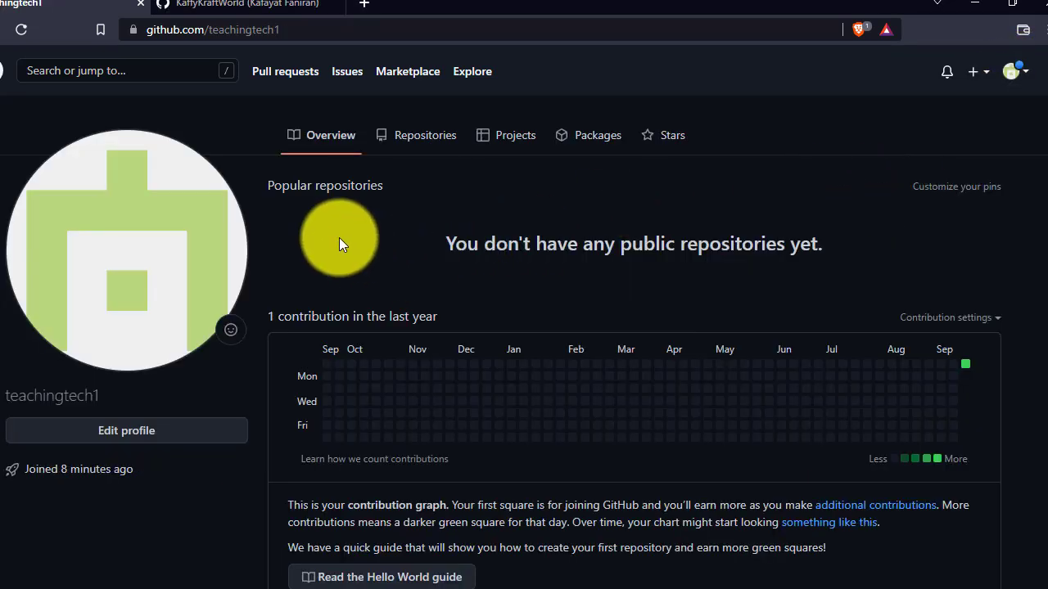
{"action": "left_click", "coordinate": [112, 441]}
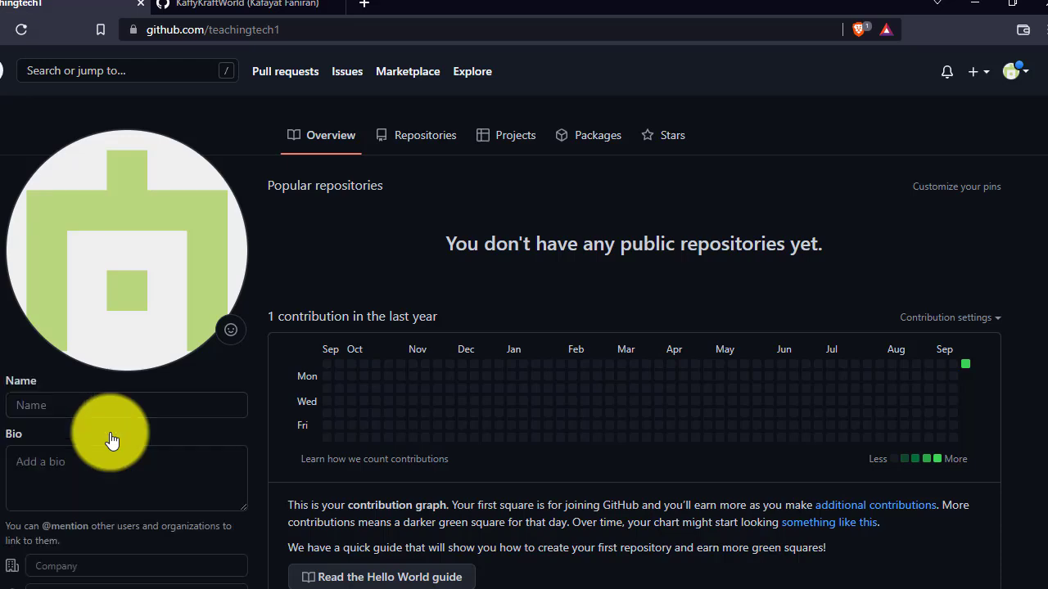
{"action": "left_click", "coordinate": [201, 5]}
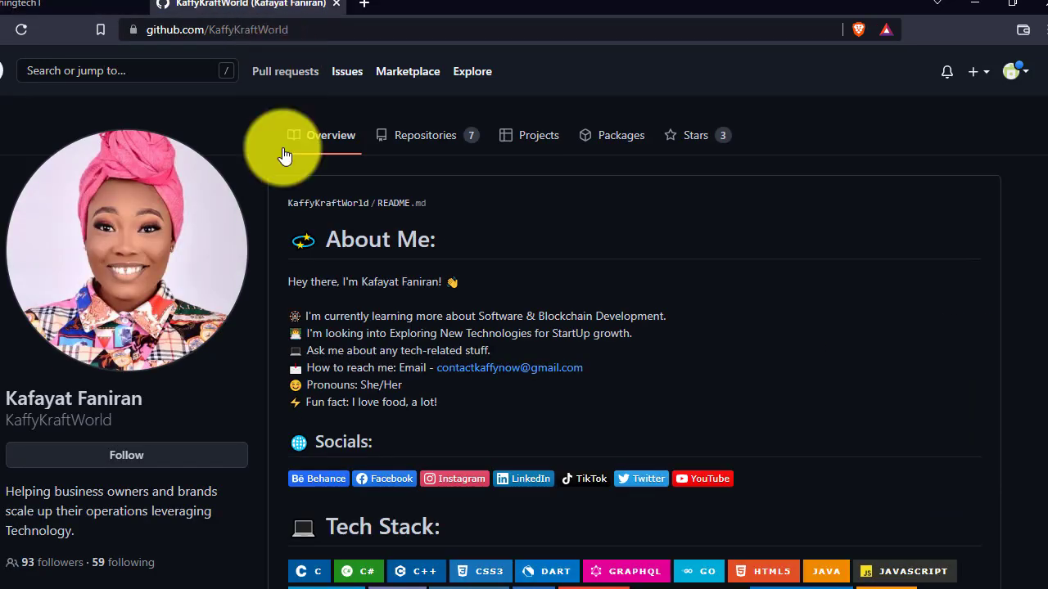
{"action": "scroll", "coordinate": [5, 292], "scroll_direction": "down", "scroll_amount": 2}
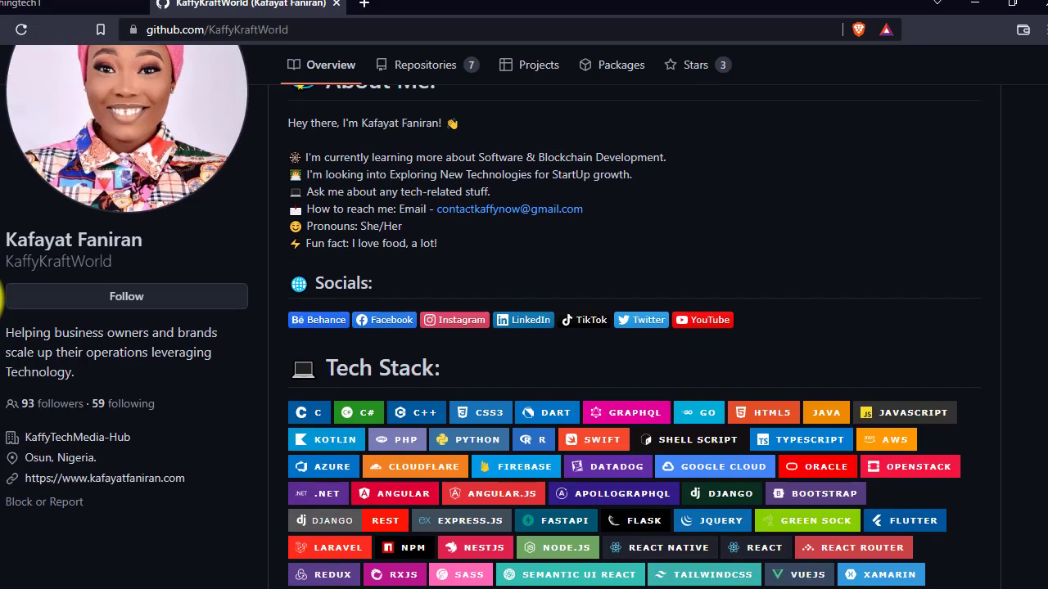
{"action": "left_click", "coordinate": [105, 8]}
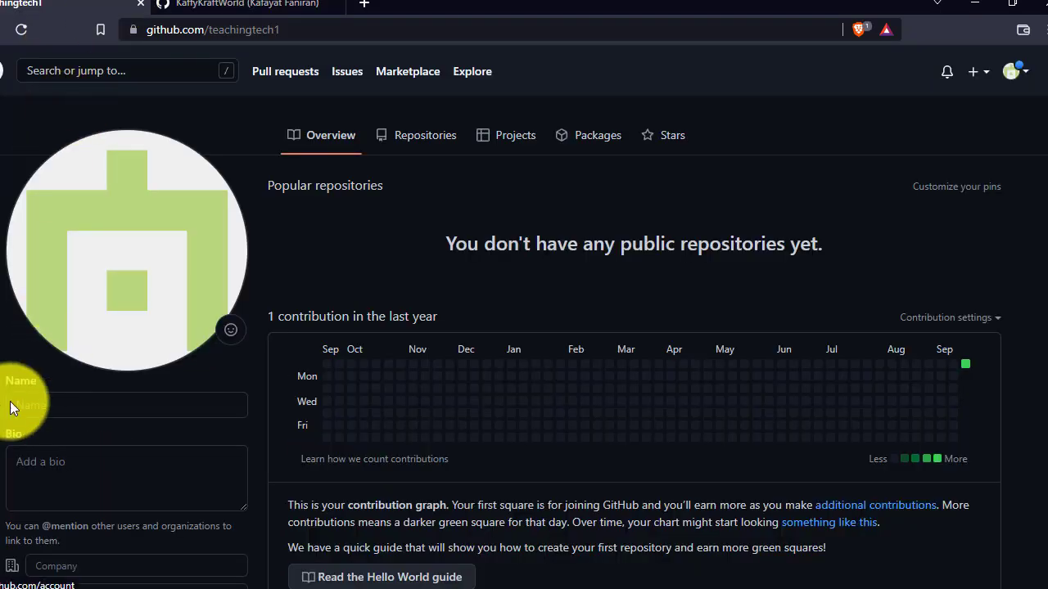
Step: Compare your Name and Bio fields against the example profile in the other tab
{"action": "left_click", "coordinate": [35, 407]}
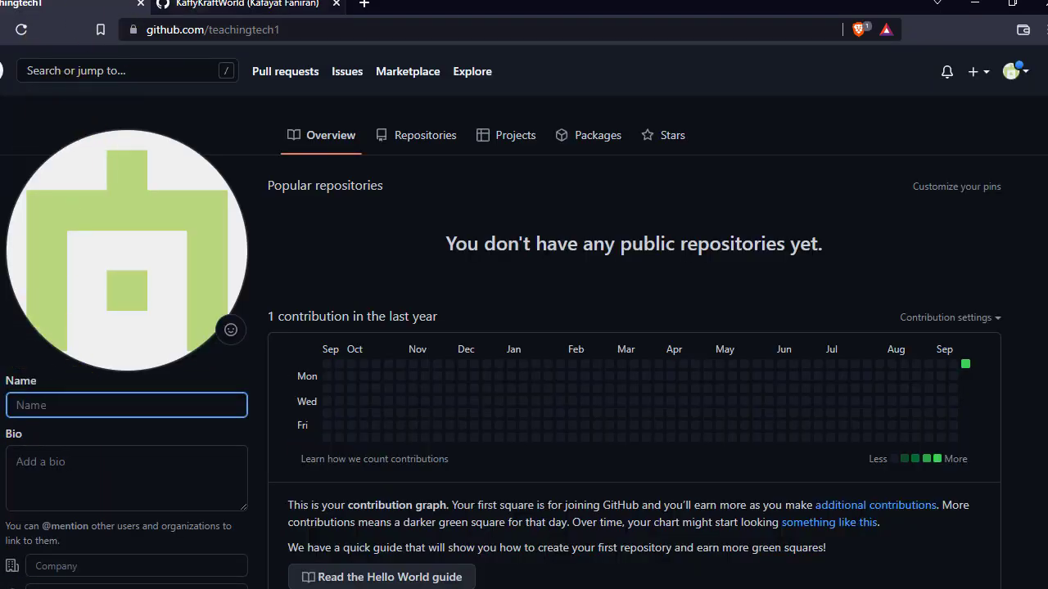
{"action": "left_click", "coordinate": [245, 6]}
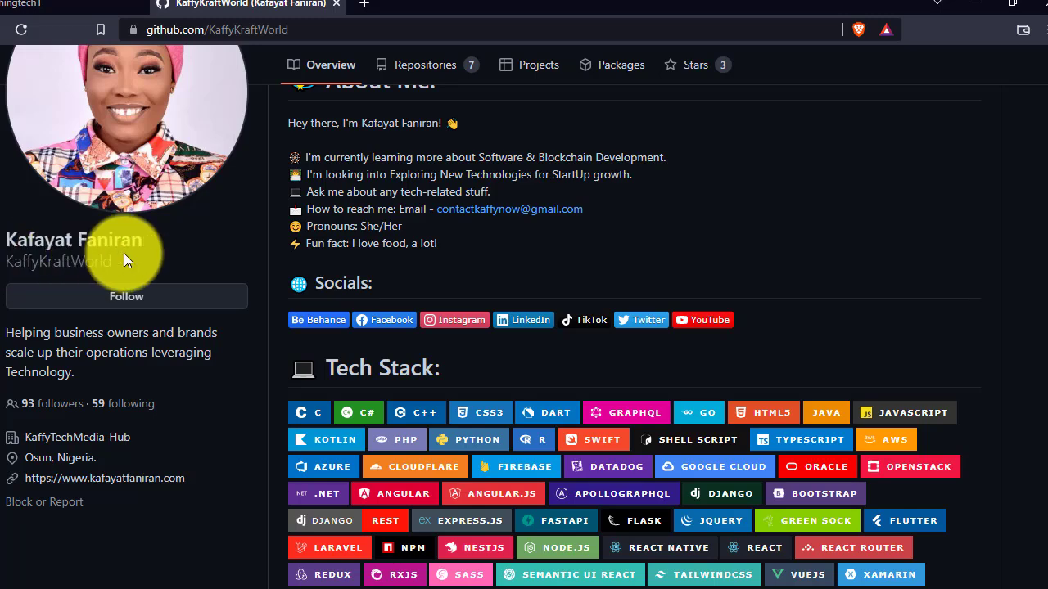
{"action": "left_click", "coordinate": [35, 7]}
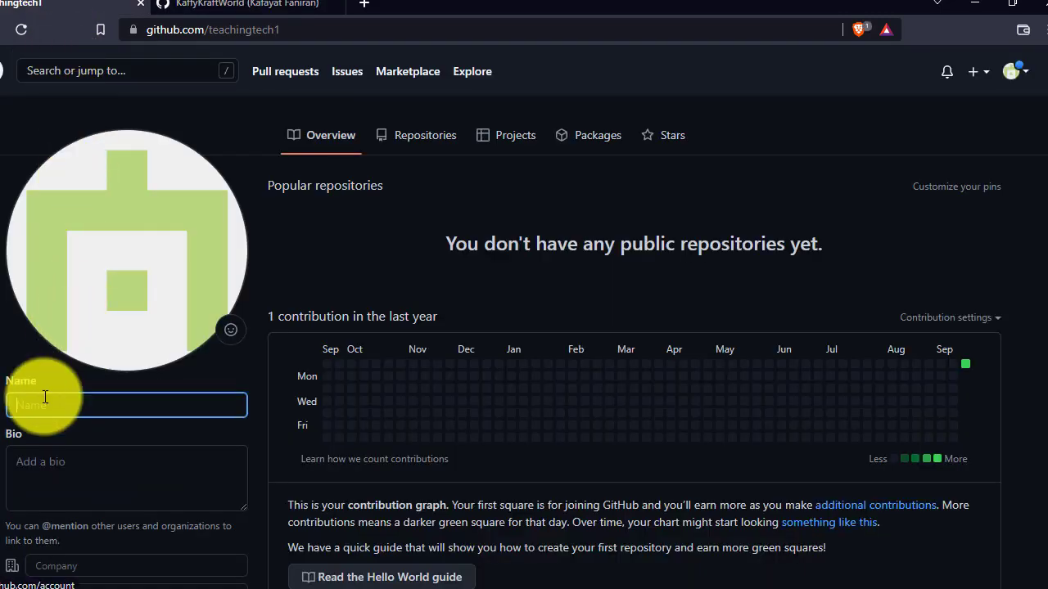
{"action": "scroll", "coordinate": [42, 398], "scroll_direction": "down", "scroll_amount": 4}
{"action": "scroll", "coordinate": [58, 344], "scroll_direction": "up", "scroll_amount": 2}
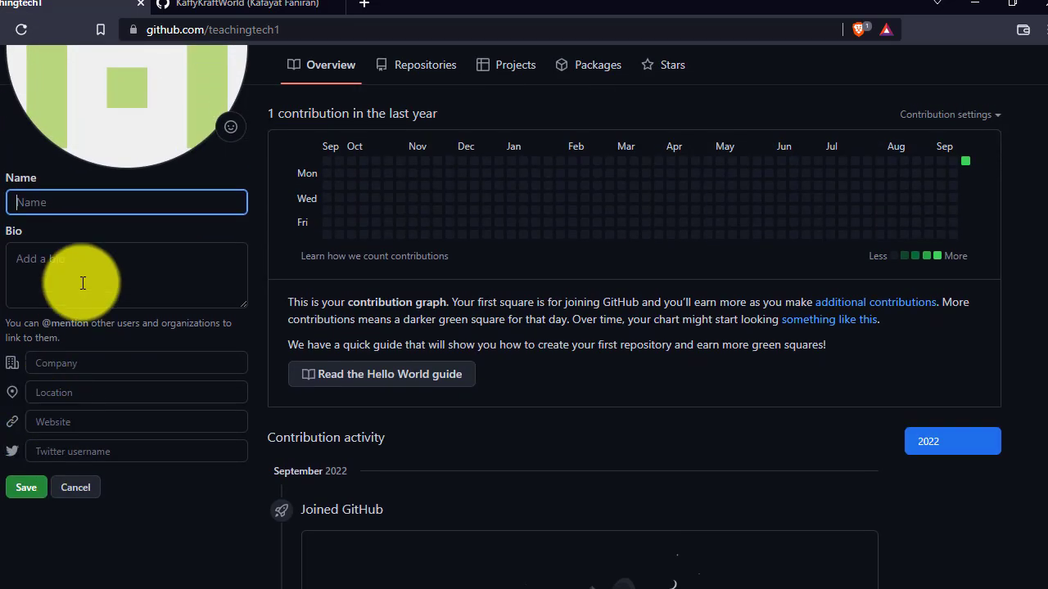
{"action": "left_click", "coordinate": [14, 275]}
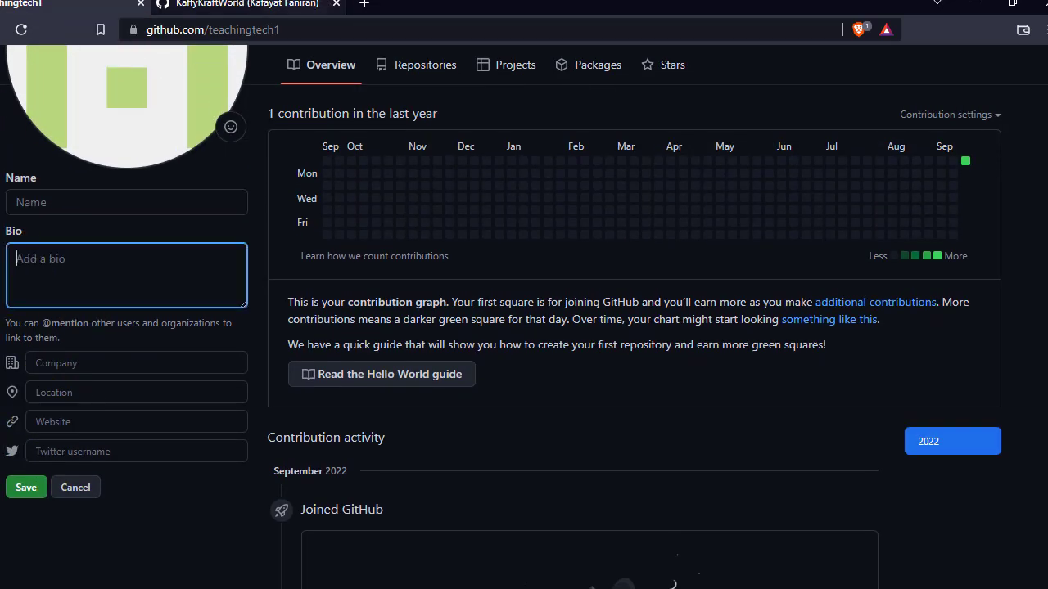
{"action": "left_click", "coordinate": [266, 7]}
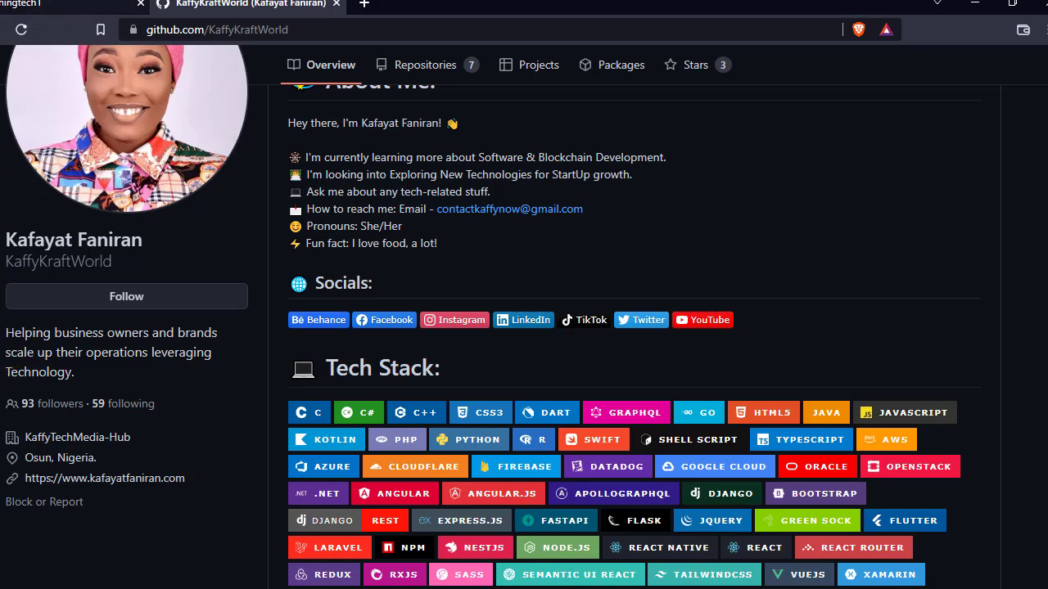
{"action": "left_click", "coordinate": [74, 5]}
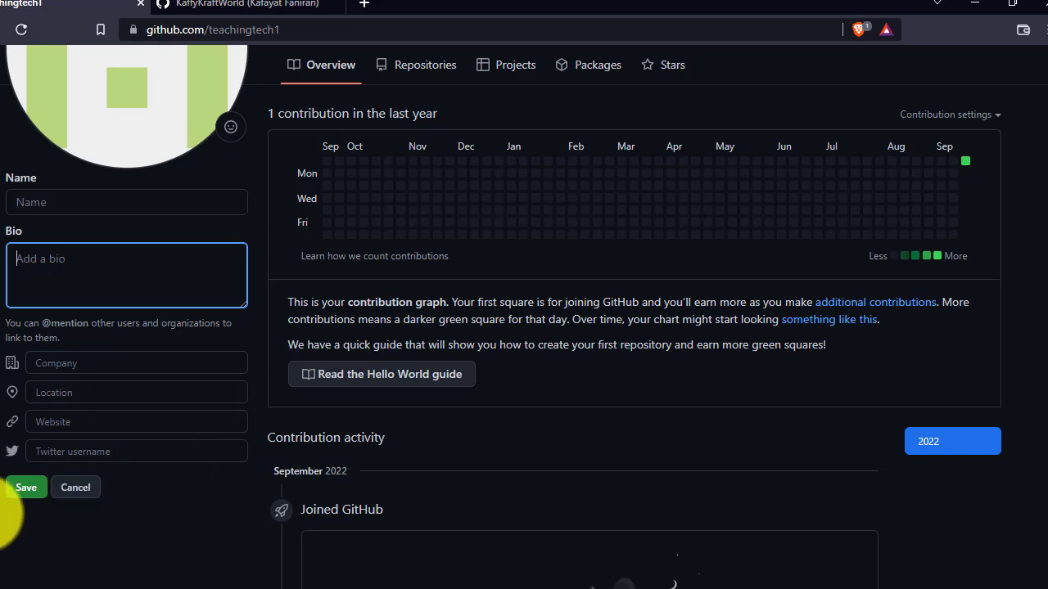
Step: Enter a display name and the bio 'I'm a software engineer'
{"action": "scroll", "coordinate": [1017, 536], "scroll_direction": "up", "scroll_amount": 3}
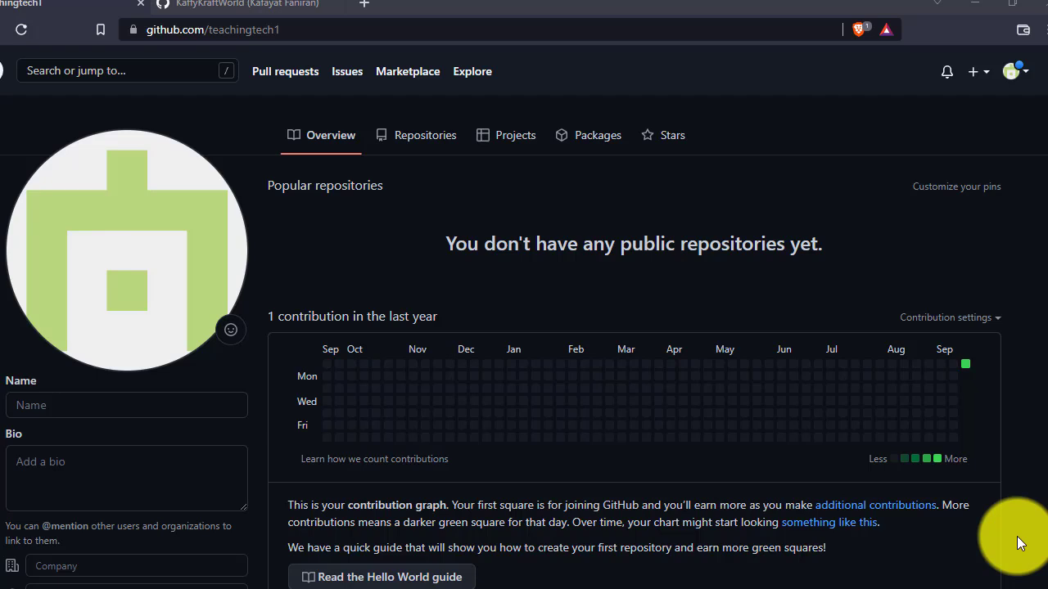
{"action": "left_click", "coordinate": [86, 407]}
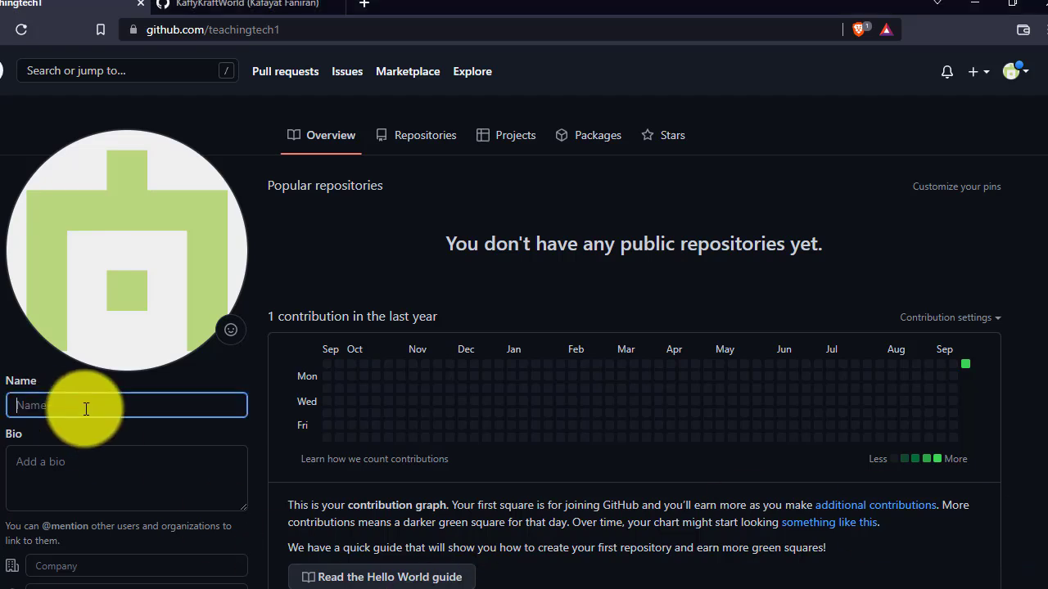
{"action": "type", "text": "Kaffy"}
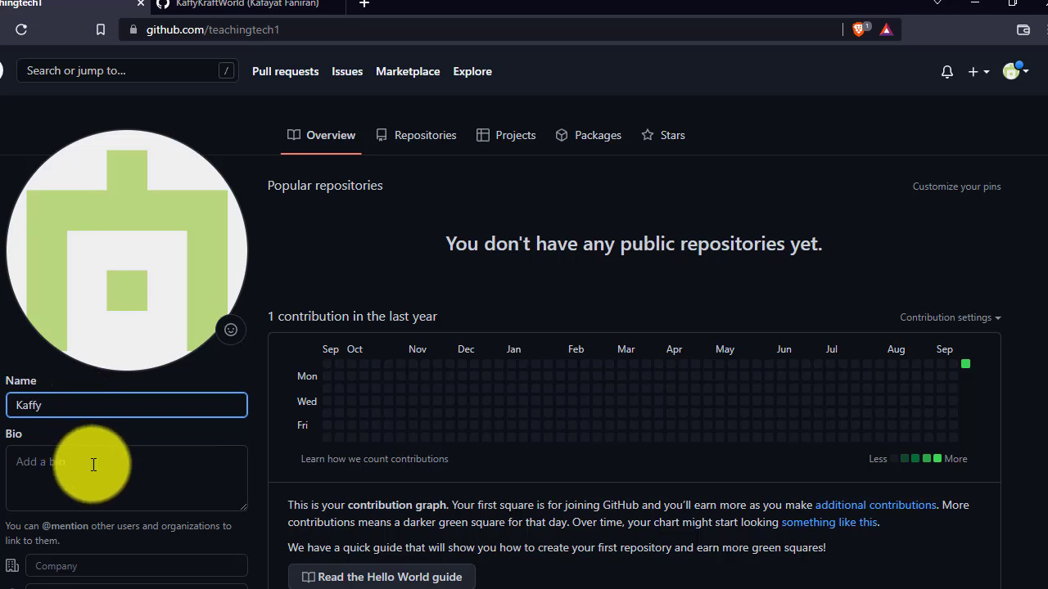
{"action": "left_click", "coordinate": [93, 465]}
{"action": "type", "text": "I"}
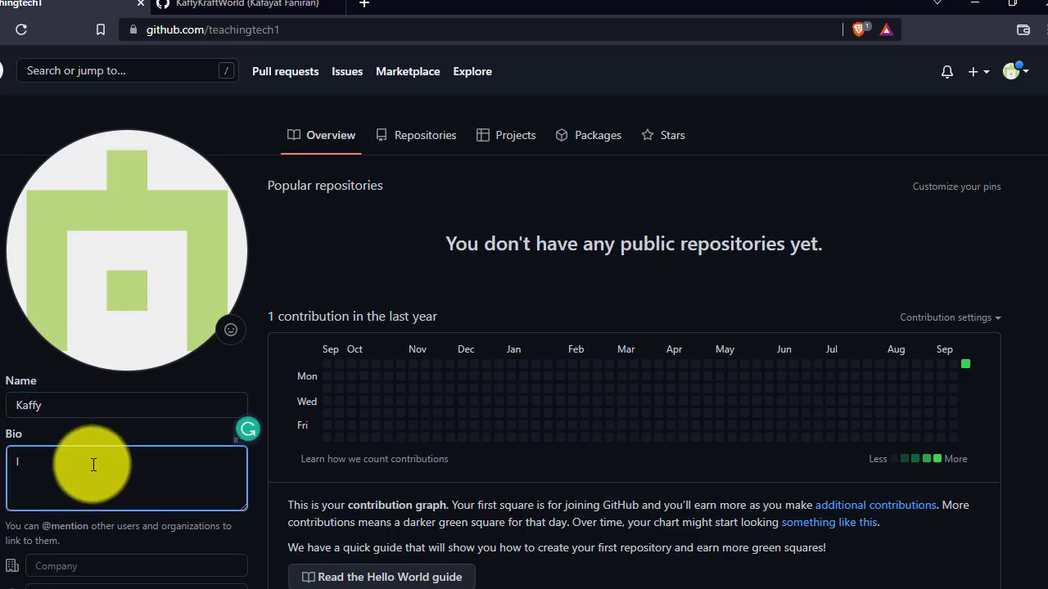
{"action": "type", "text": "'m a so"}
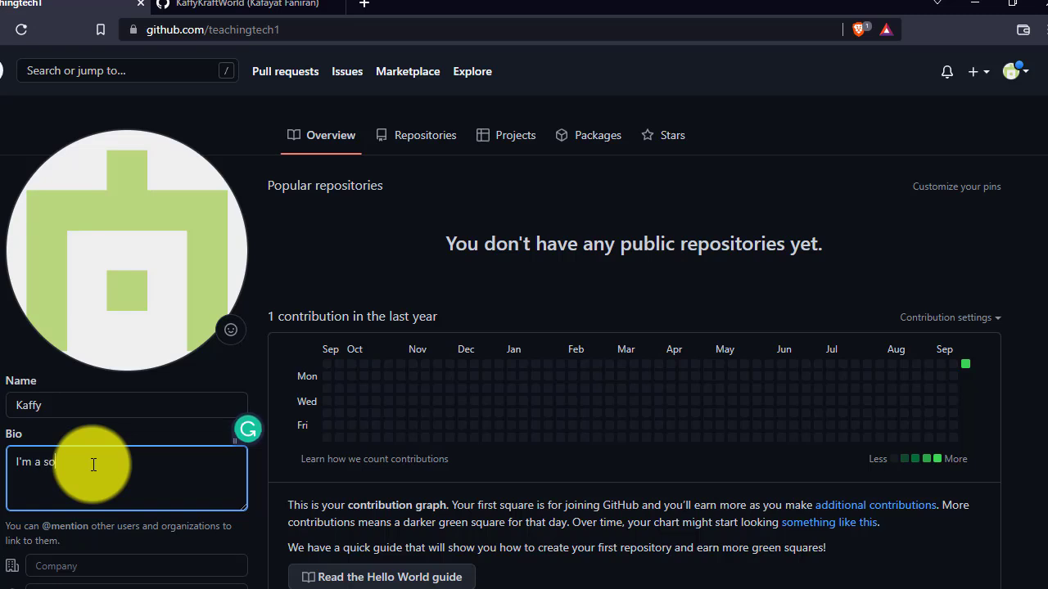
{"action": "type", "text": "ftware engineer"}
Step: Add a company and Abuja as the location, then save the profile
{"action": "scroll", "coordinate": [93, 464], "scroll_direction": "down", "scroll_amount": 2}
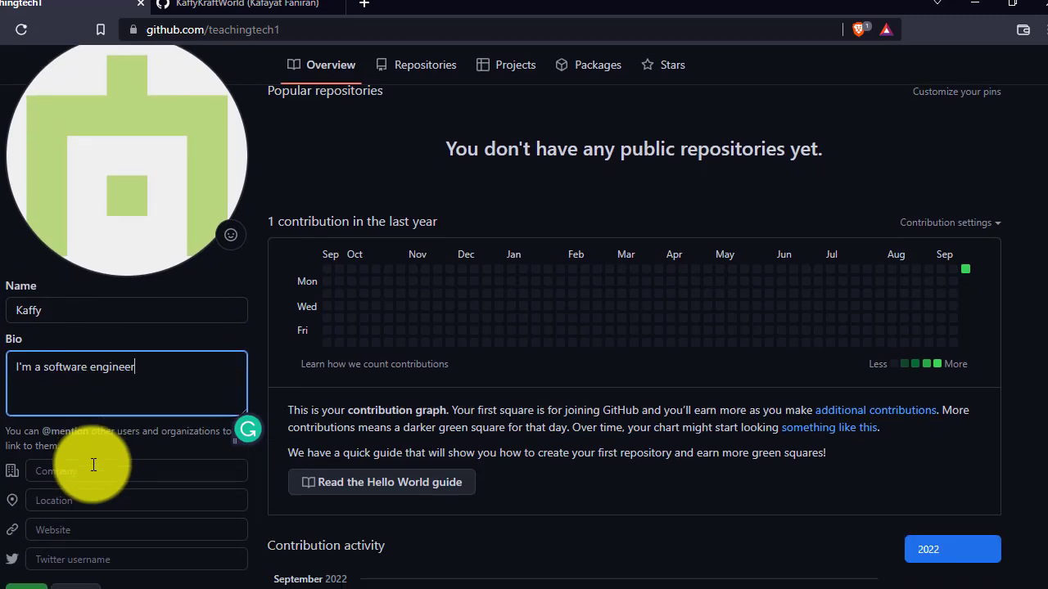
{"action": "left_click", "coordinate": [110, 415]}
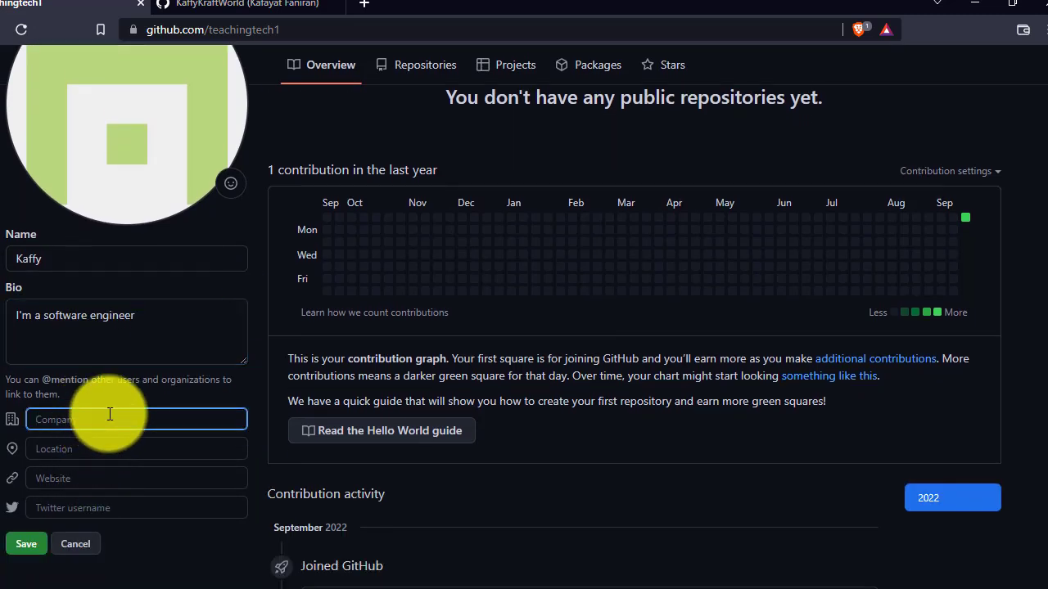
{"action": "type", "text": "Kaffy Tech Media-hub"}
{"action": "left_click", "coordinate": [111, 445]}
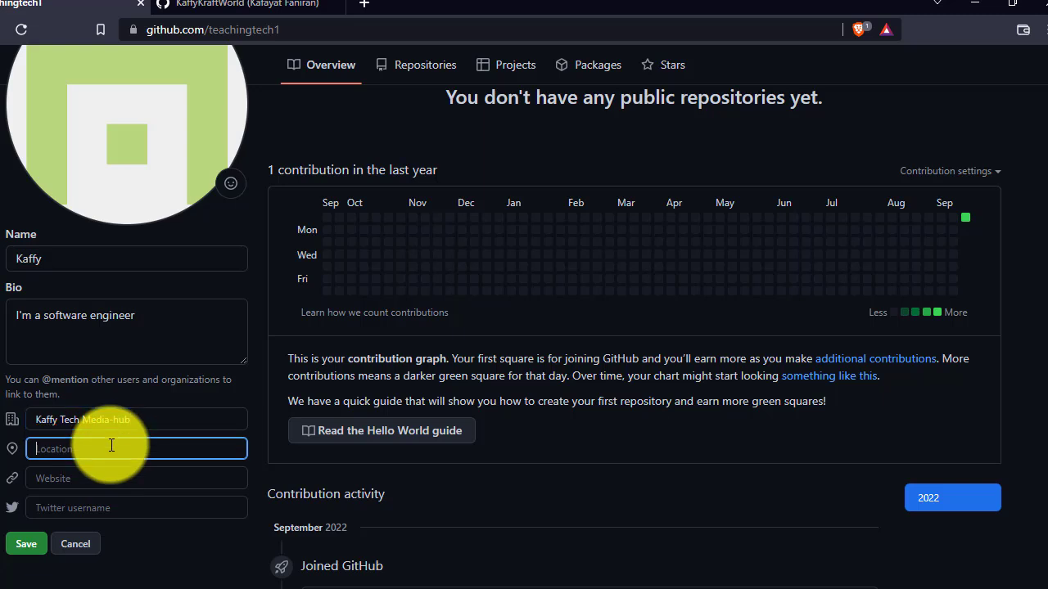
{"action": "type", "text": "Abuja"}
{"action": "left_click", "coordinate": [110, 486]}
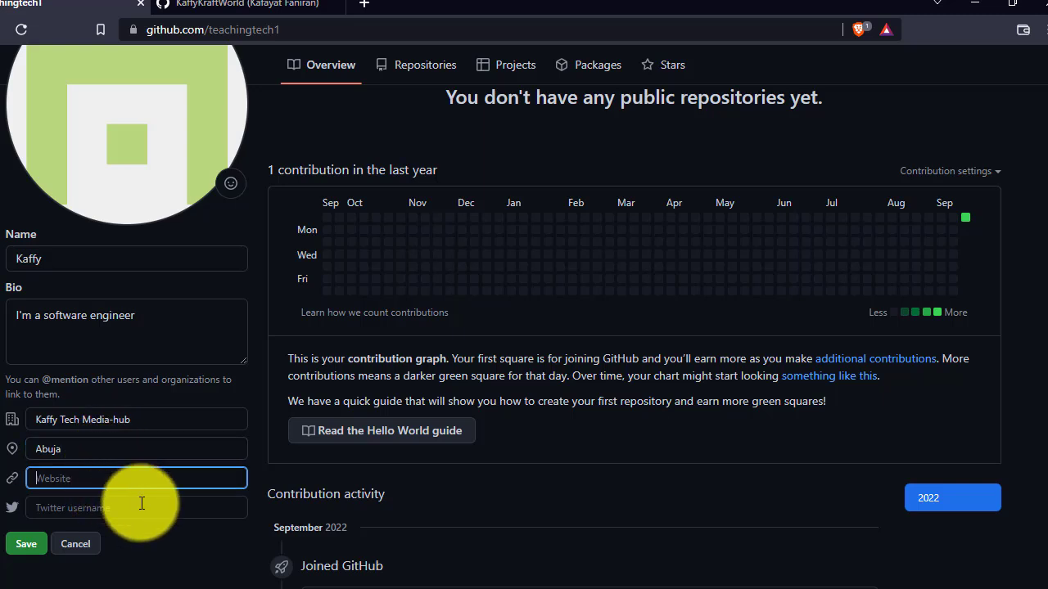
{"action": "left_click", "coordinate": [30, 547]}
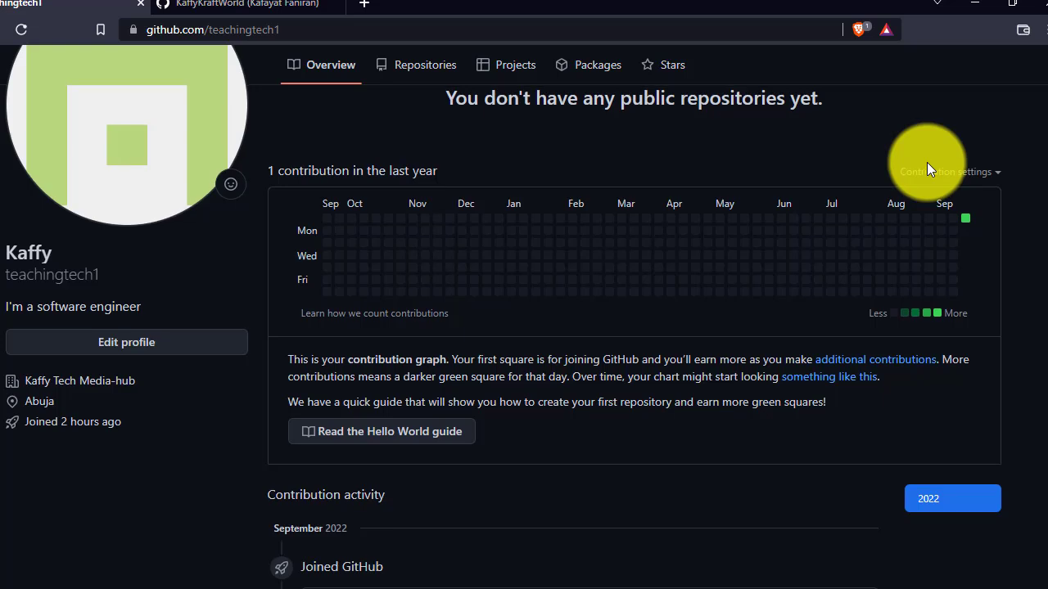
Step: Start a new repository named teachingtech1
{"action": "scroll", "coordinate": [926, 162], "scroll_direction": "up", "scroll_amount": 2}
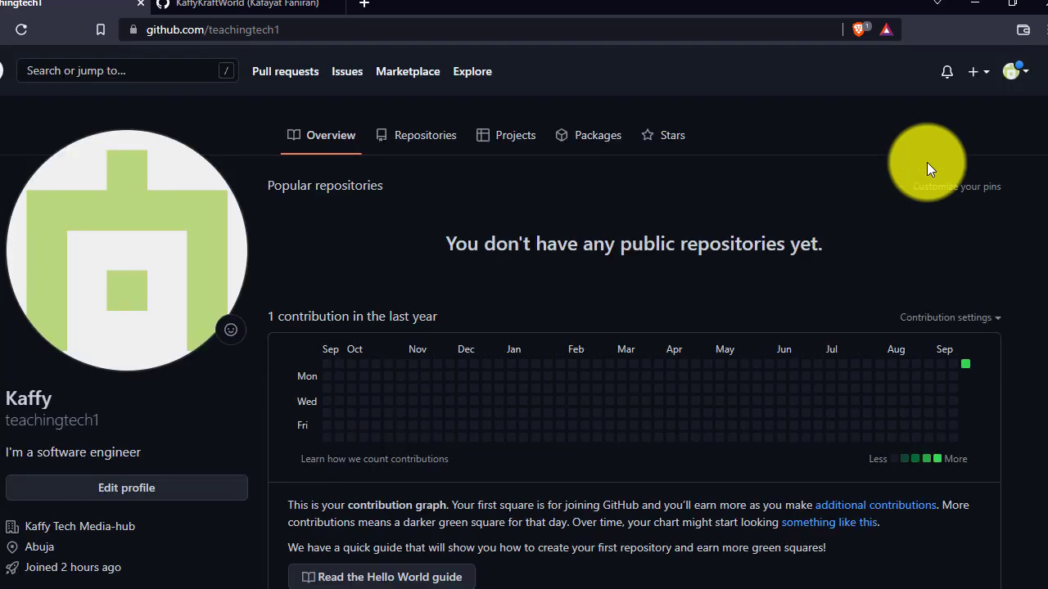
{"action": "left_click", "coordinate": [974, 74]}
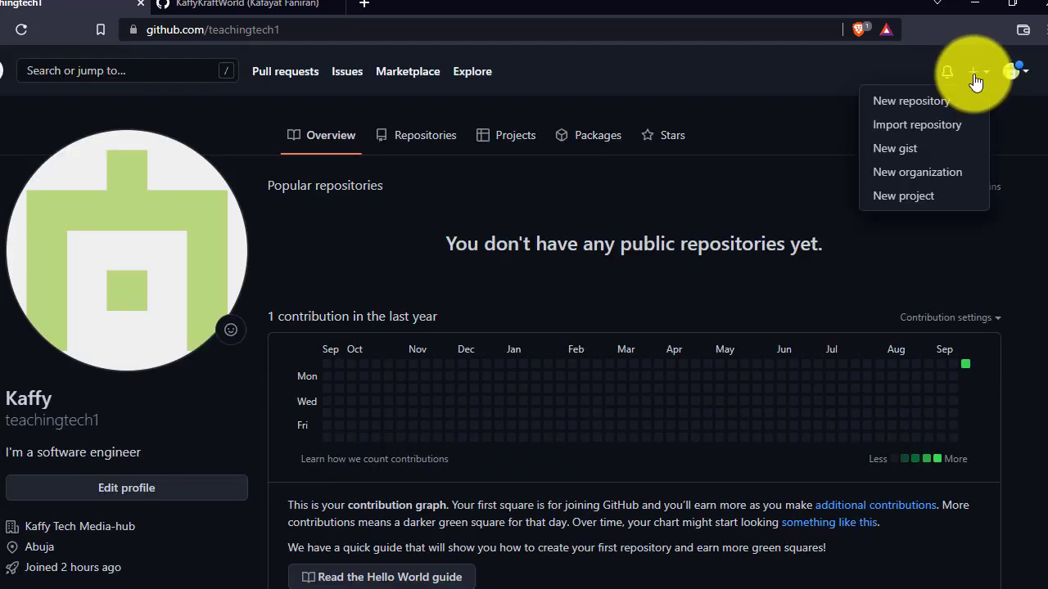
{"action": "left_click", "coordinate": [917, 103]}
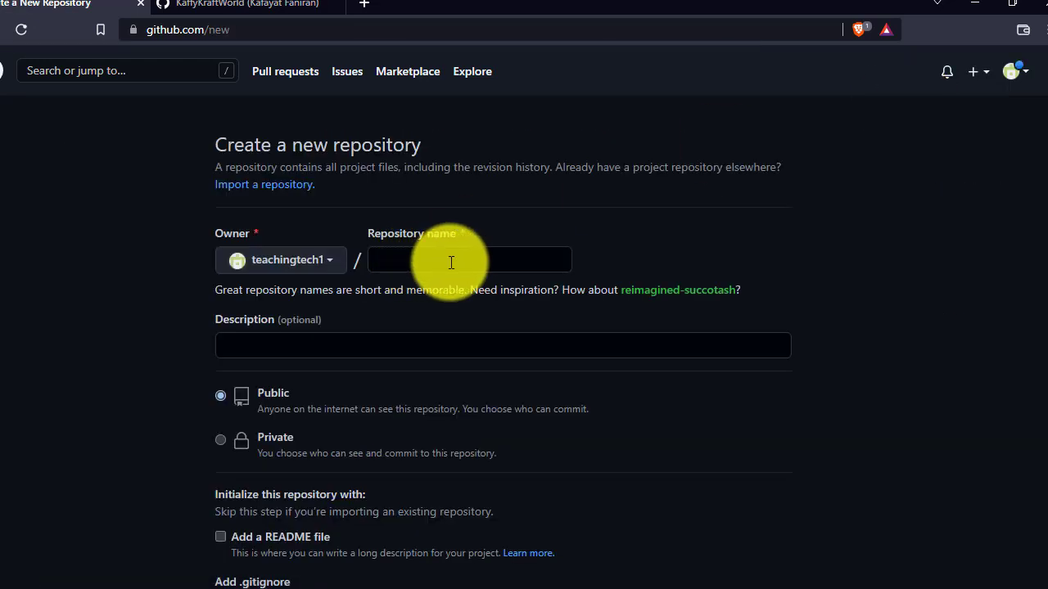
{"action": "left_click", "coordinate": [451, 262]}
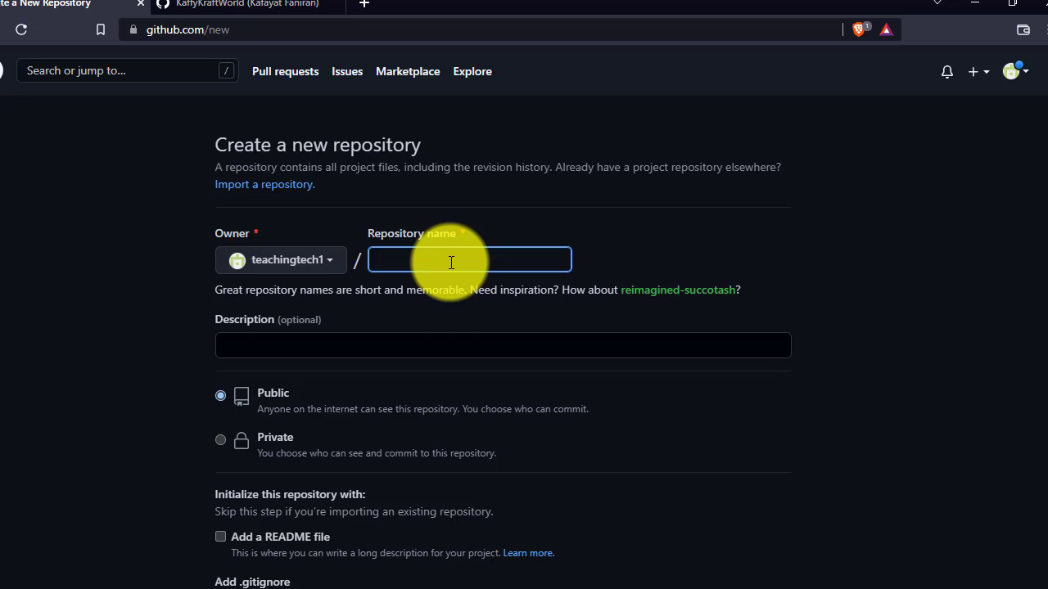
{"action": "type", "text": "tech"}
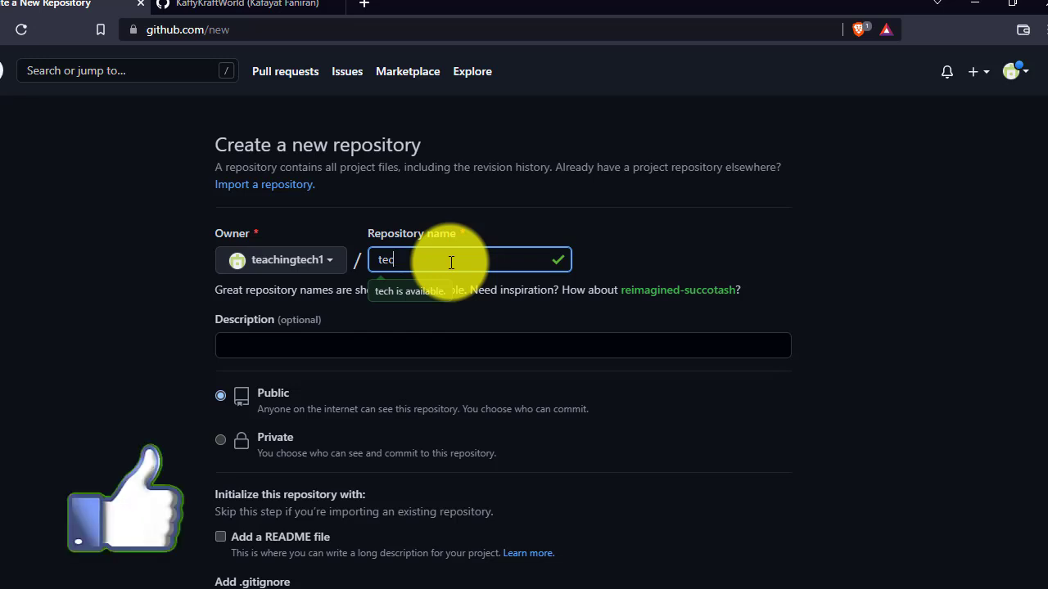
{"action": "key", "text": "BackSpace"}
{"action": "type", "text": "achingt"}
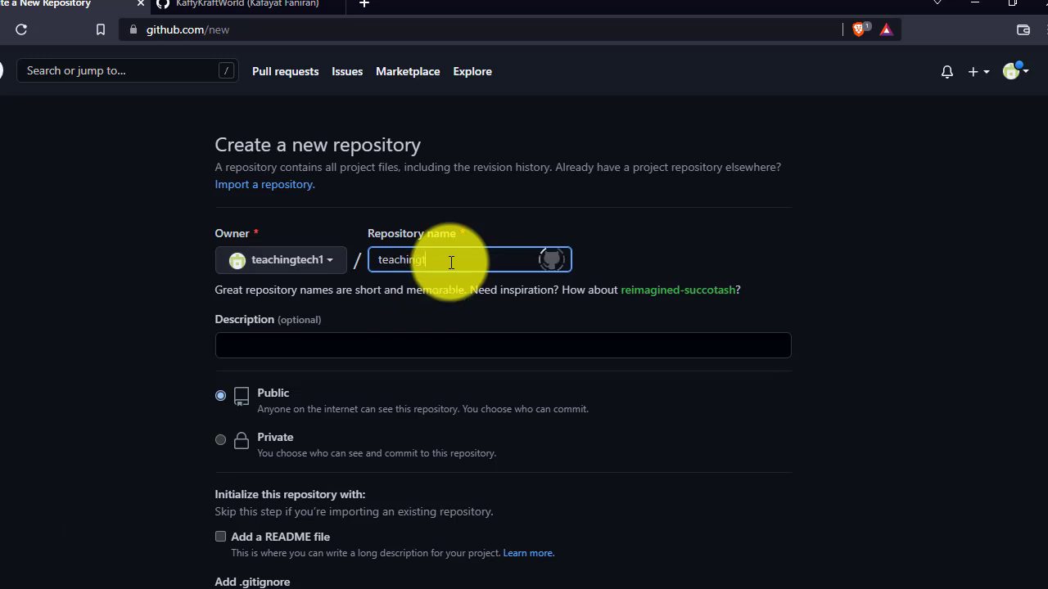
{"action": "type", "text": "ech"}
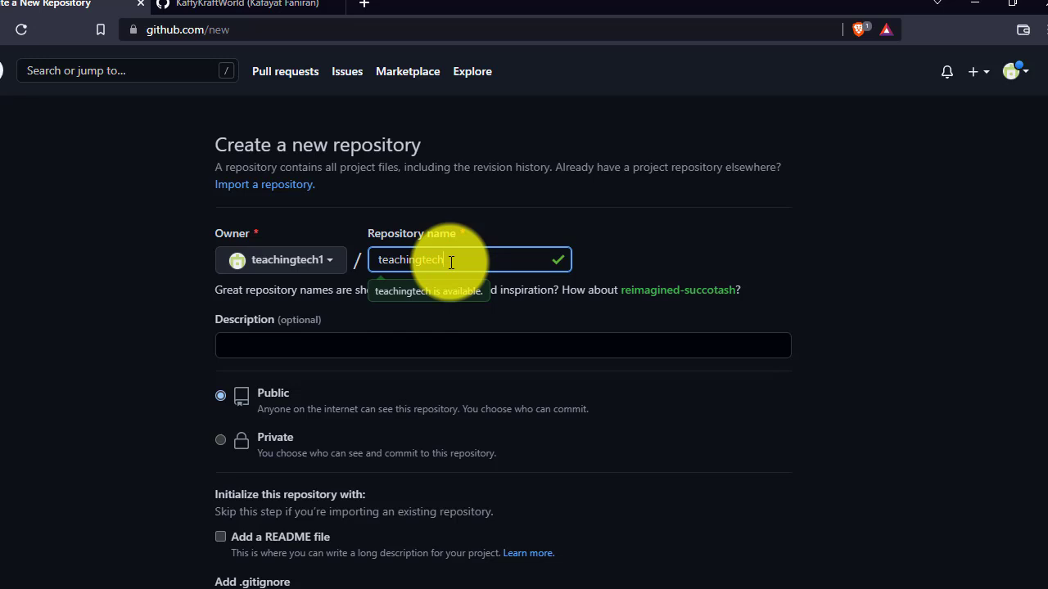
{"action": "type", "text": "1"}
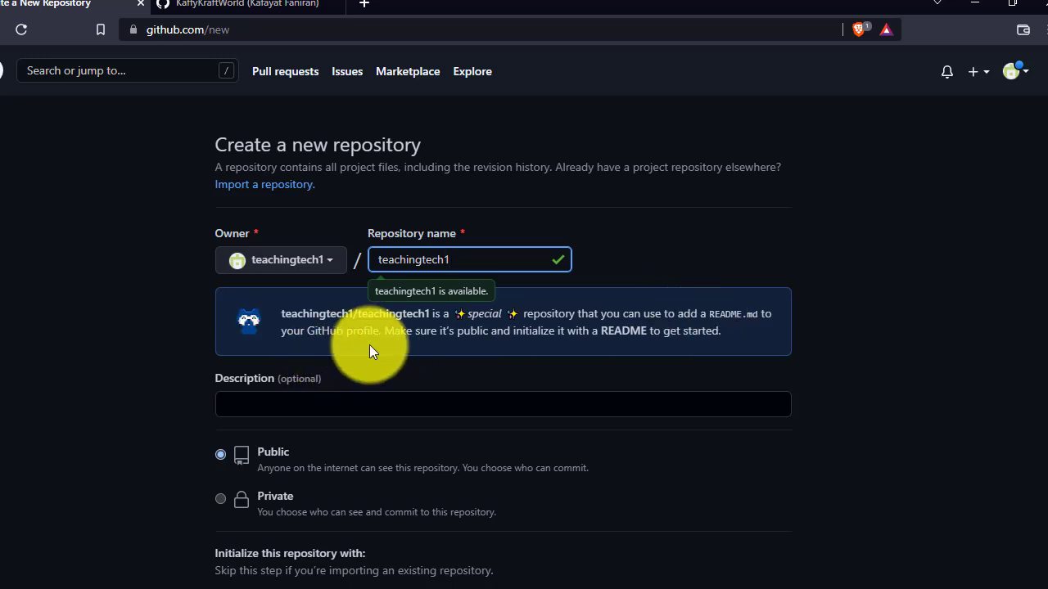
Step: Include a README file and create the public repository
{"action": "scroll", "coordinate": [369, 345], "scroll_direction": "down", "scroll_amount": 1}
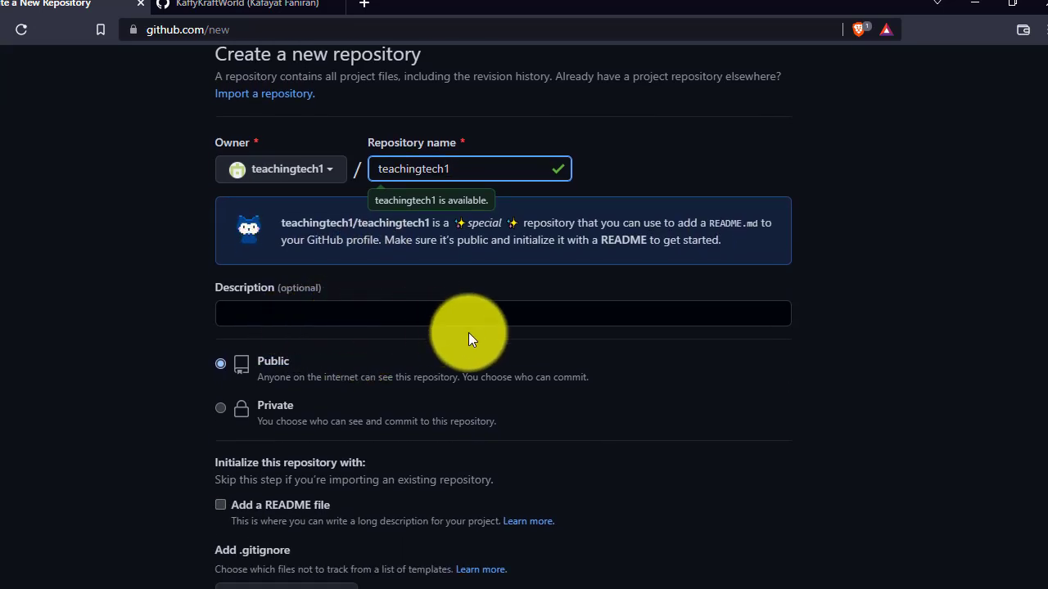
{"action": "scroll", "coordinate": [468, 332], "scroll_direction": "down", "scroll_amount": 2}
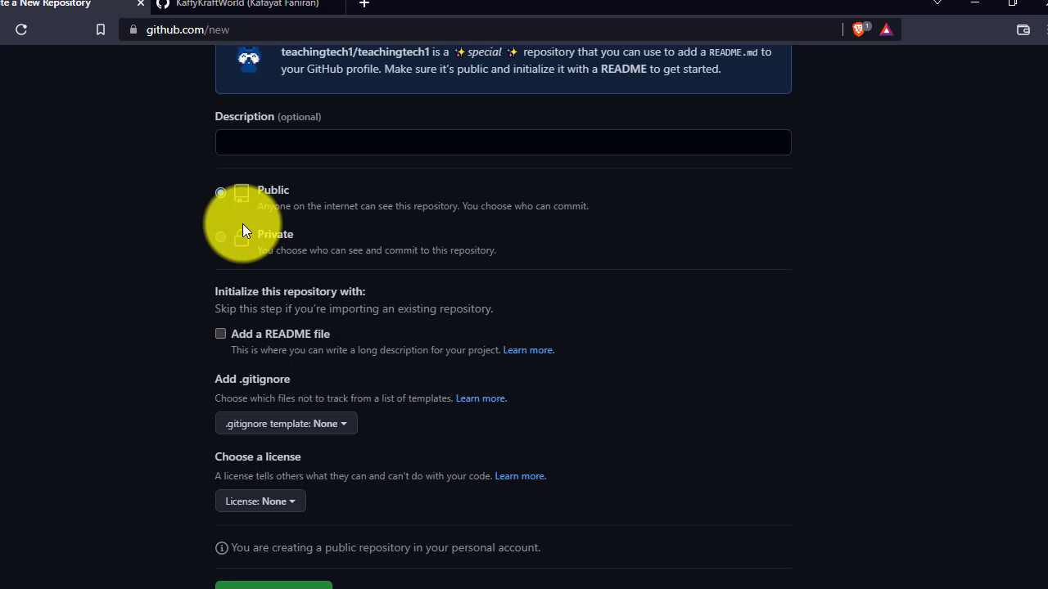
{"action": "scroll", "coordinate": [242, 224], "scroll_direction": "down", "scroll_amount": 1}
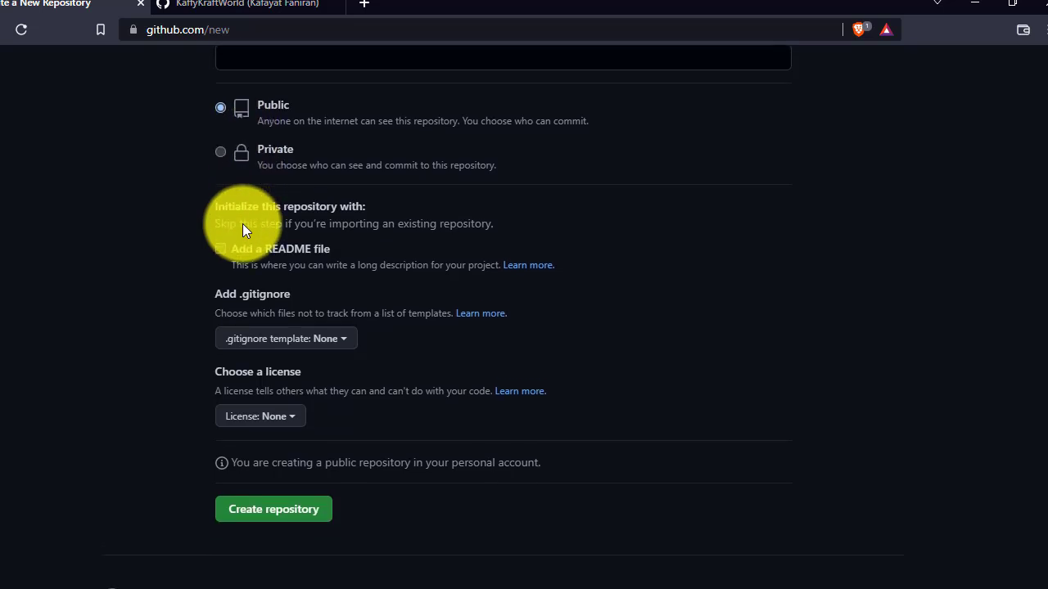
{"action": "left_click", "coordinate": [220, 239]}
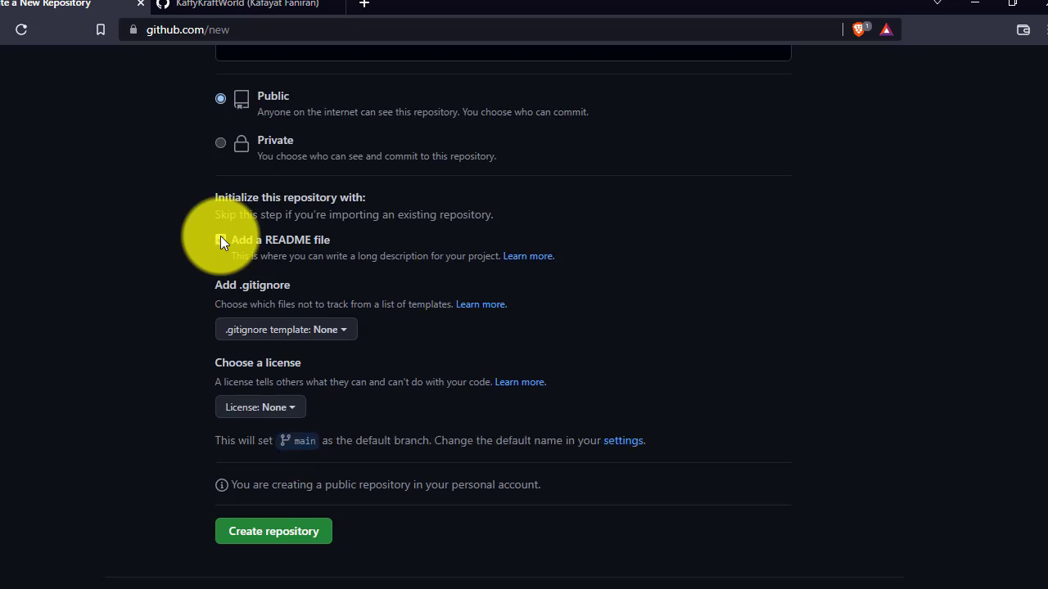
{"action": "scroll", "coordinate": [57, 292], "scroll_direction": "down", "scroll_amount": 1}
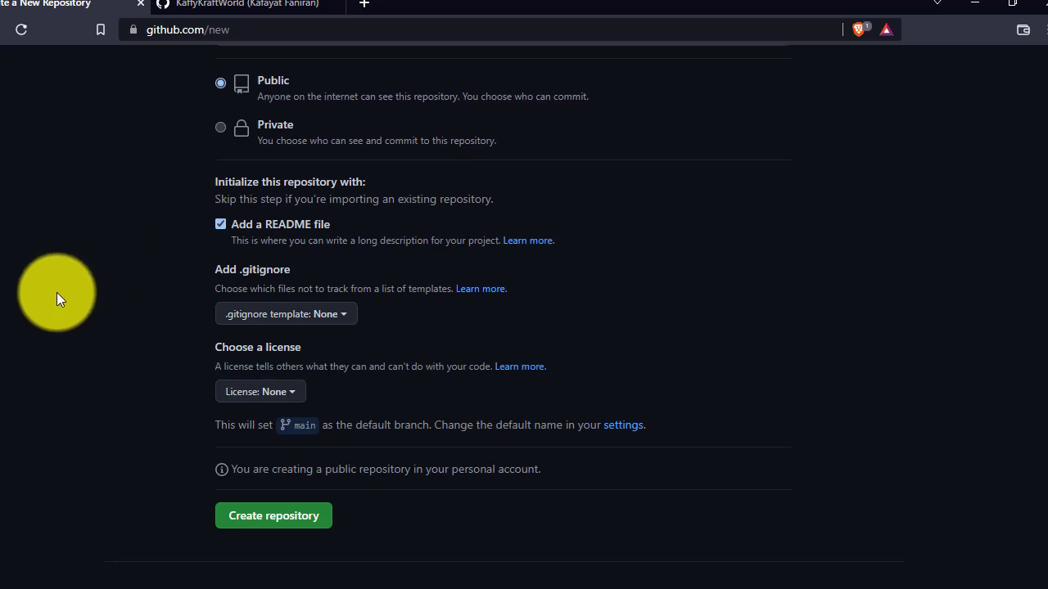
{"action": "left_click", "coordinate": [282, 466]}
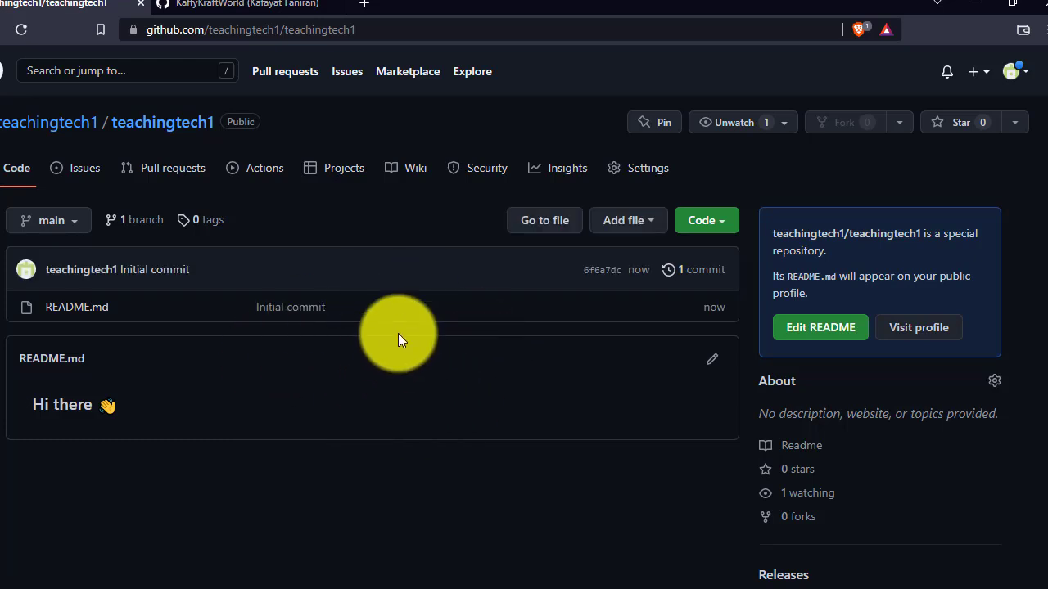
Step: Compare your profile's bare 'Hi there' README with the example profile, then open a blank tab
{"action": "left_click", "coordinate": [1015, 71]}
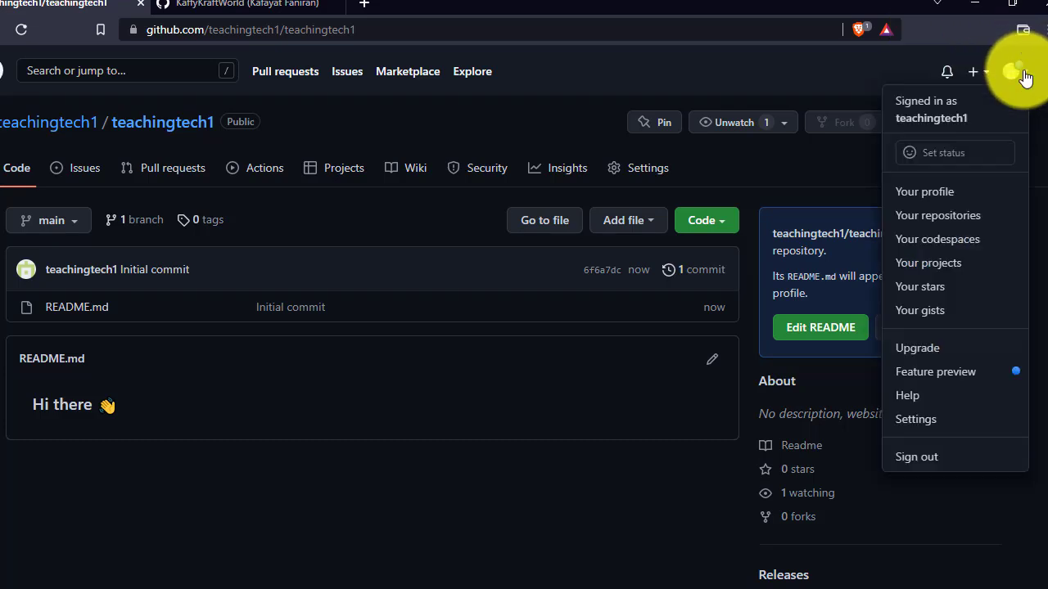
{"action": "left_click", "coordinate": [900, 193]}
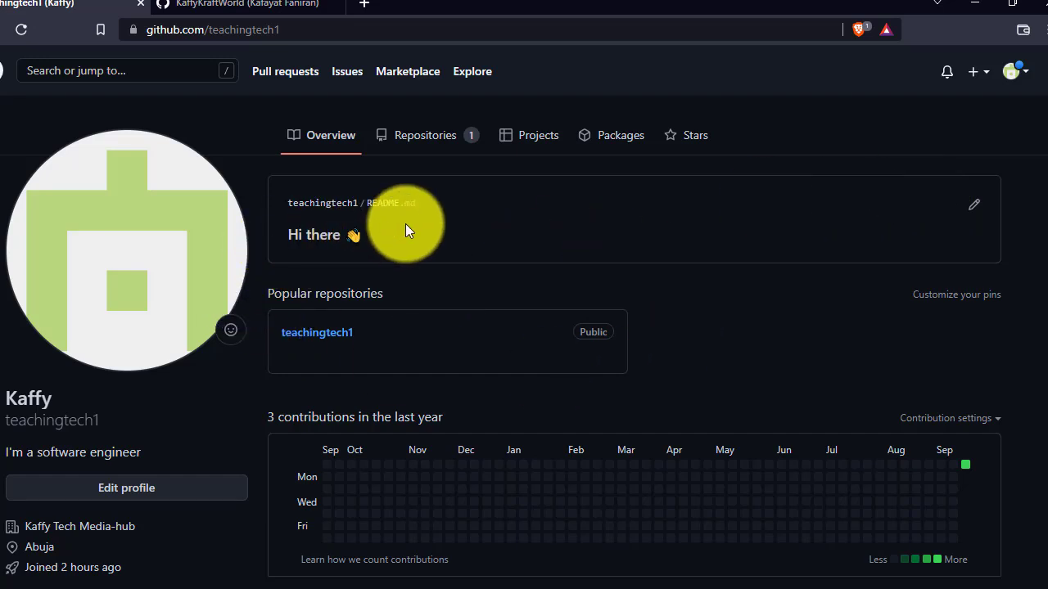
{"action": "left_click", "coordinate": [245, 4]}
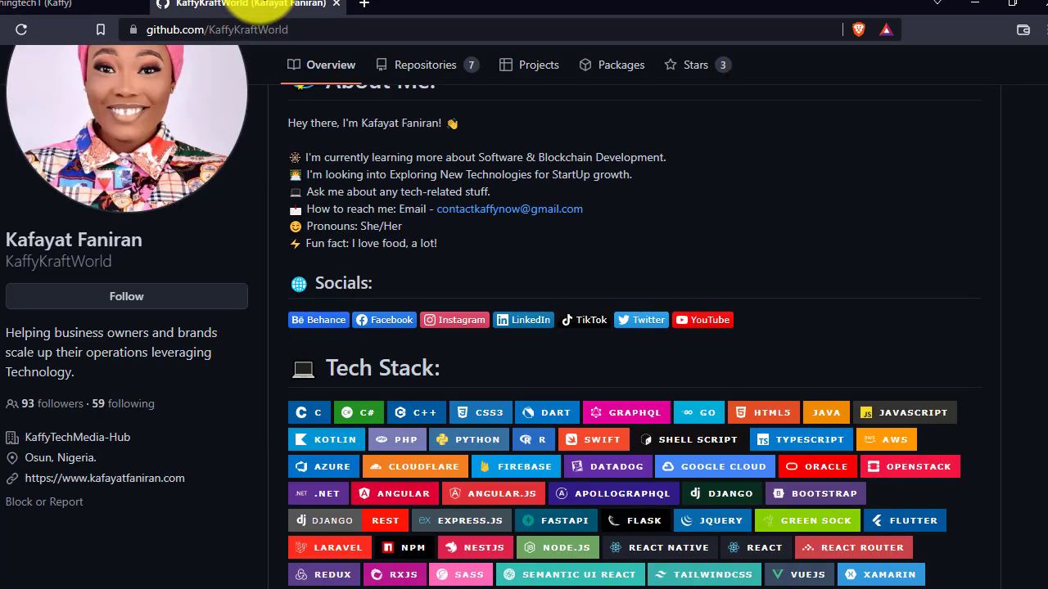
{"action": "scroll", "coordinate": [444, 303], "scroll_direction": "up", "scroll_amount": 2}
{"action": "scroll", "coordinate": [444, 303], "scroll_direction": "down", "scroll_amount": 7}
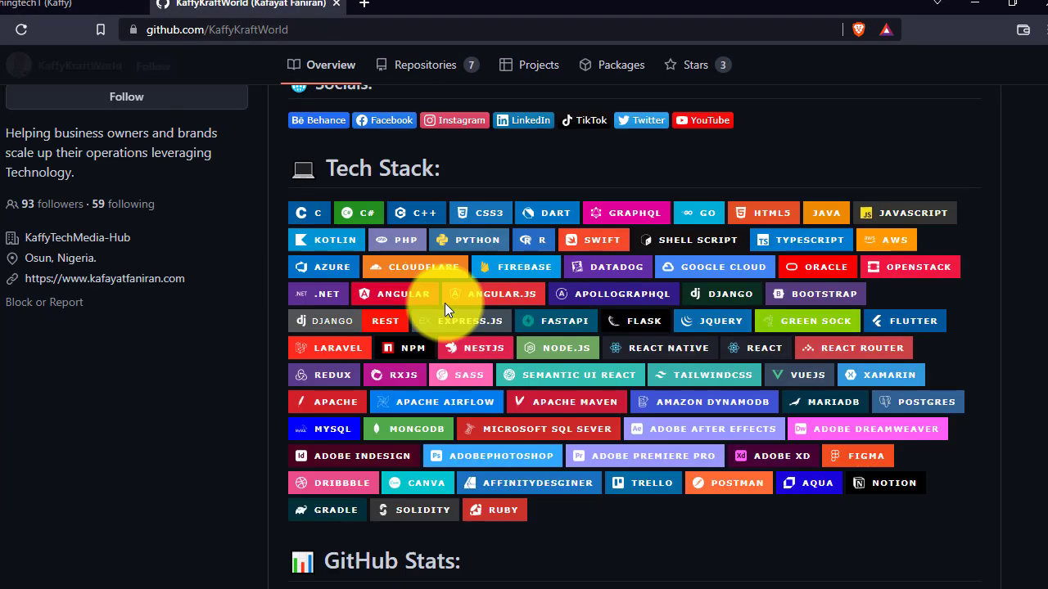
{"action": "scroll", "coordinate": [444, 308], "scroll_direction": "down", "scroll_amount": 3}
{"action": "scroll", "coordinate": [445, 307], "scroll_direction": "up", "scroll_amount": 12}
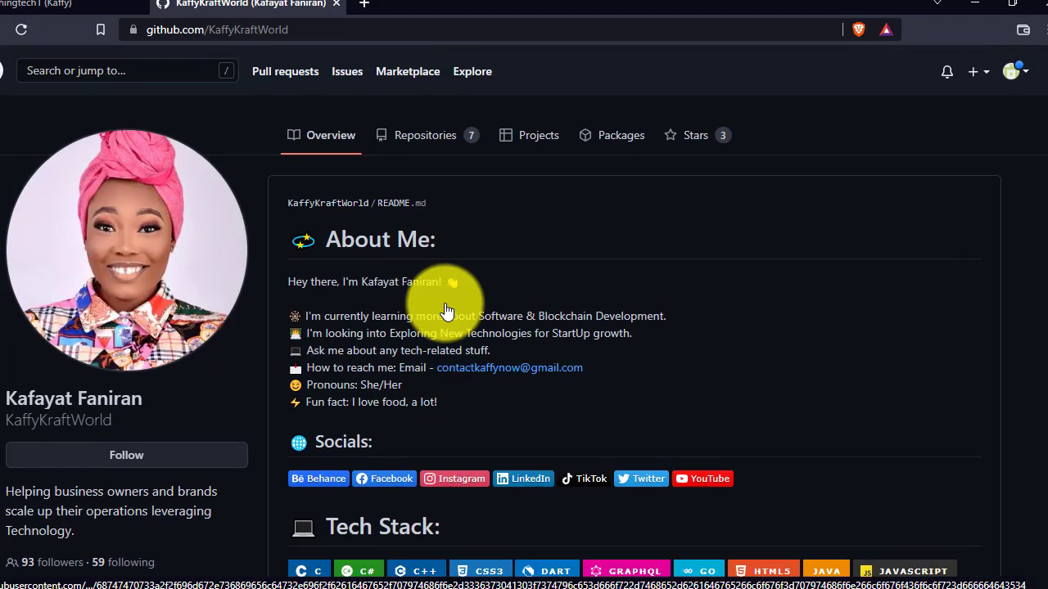
{"action": "left_click", "coordinate": [49, 4]}
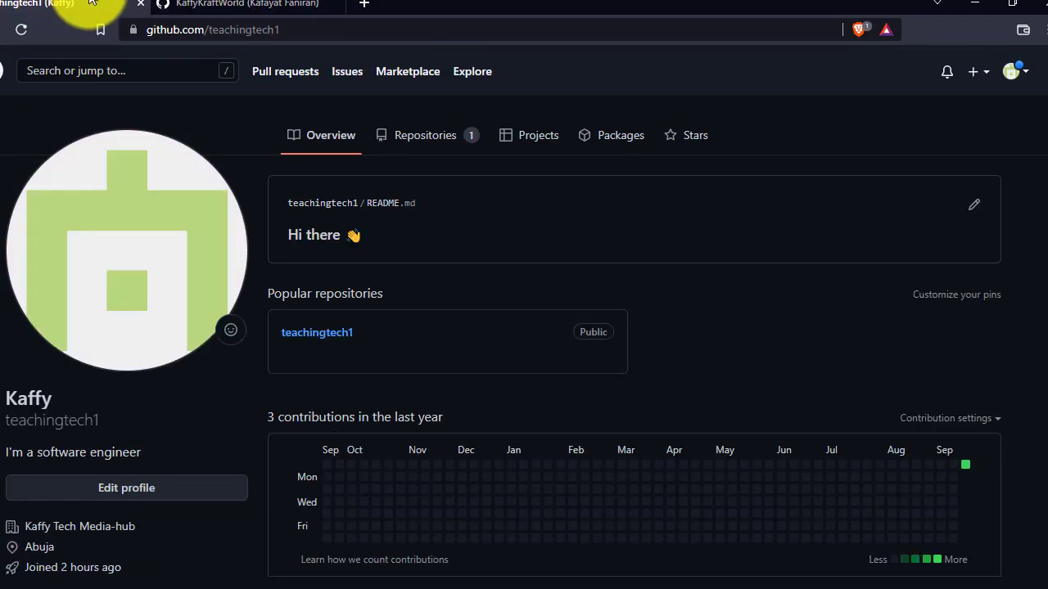
{"action": "left_click", "coordinate": [370, 4]}
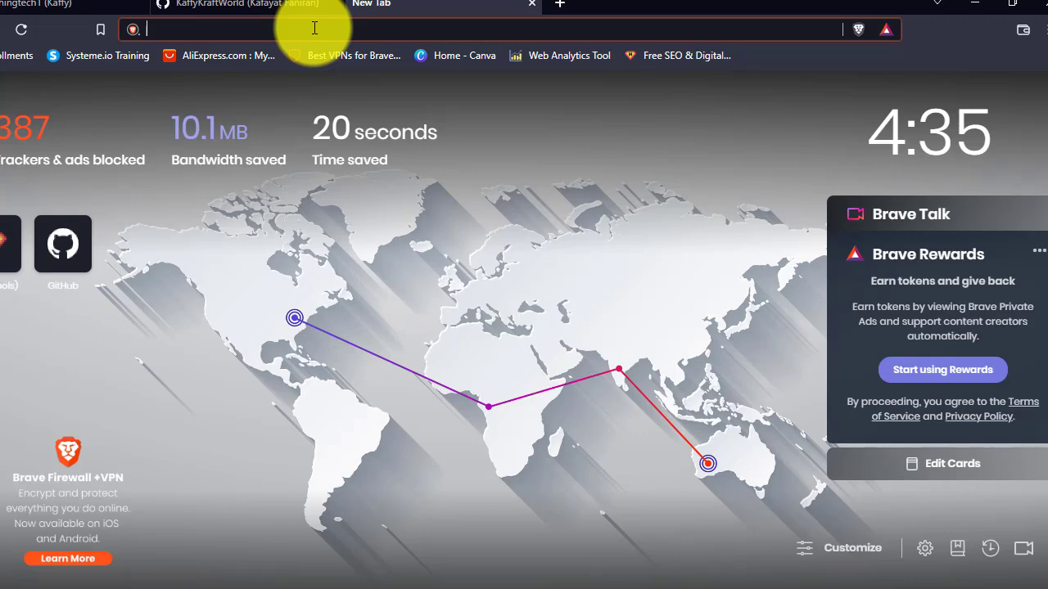
Step: Load the GPRM site at gprm.itsvg.in
{"action": "type", "text": "gprm"}
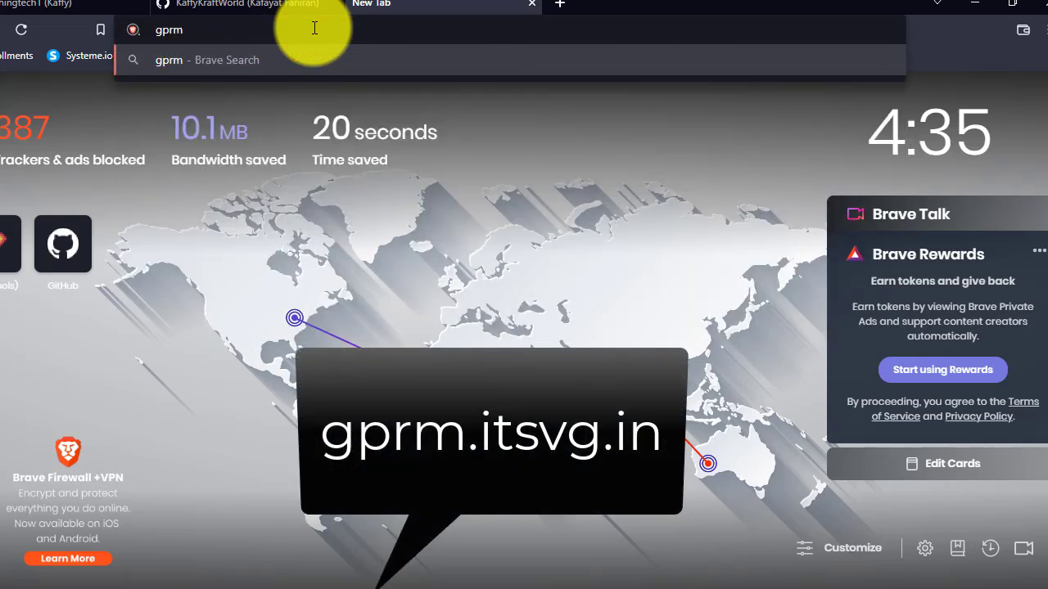
{"action": "type", "text": ".its"}
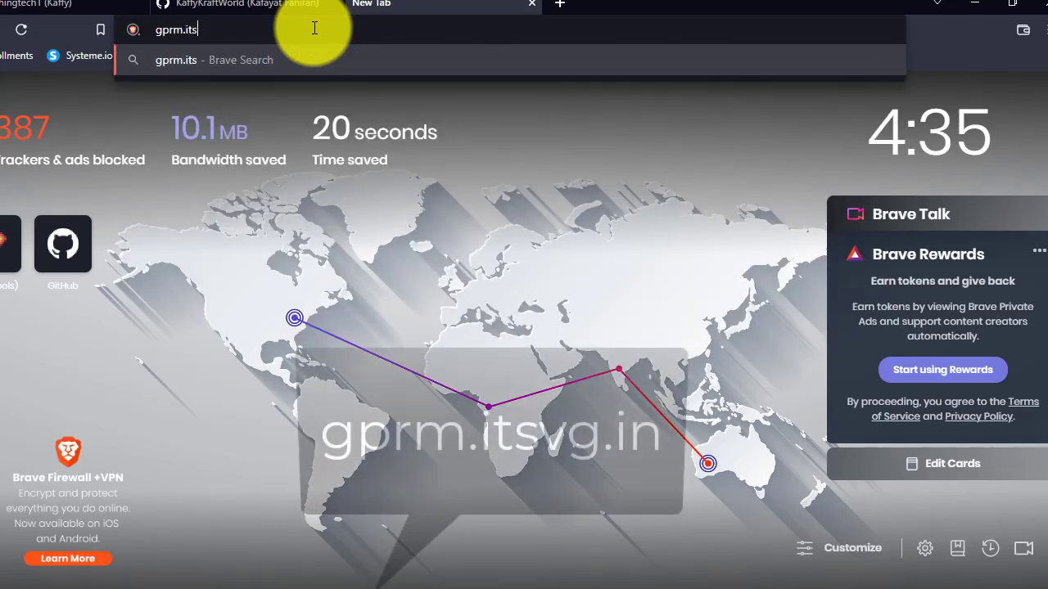
{"action": "type", "text": "vg.in"}
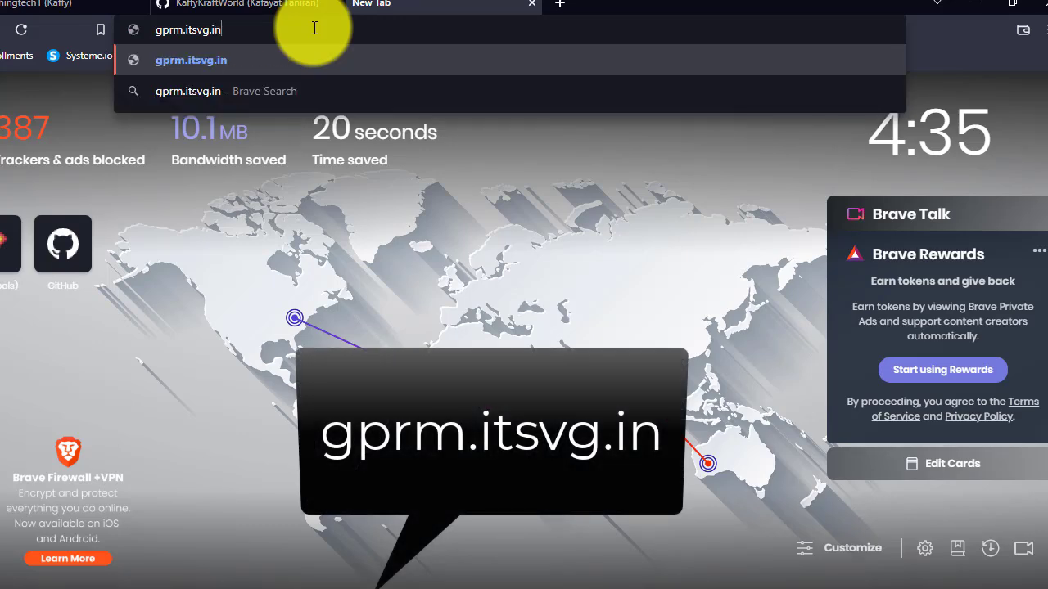
{"action": "key", "text": "Return"}
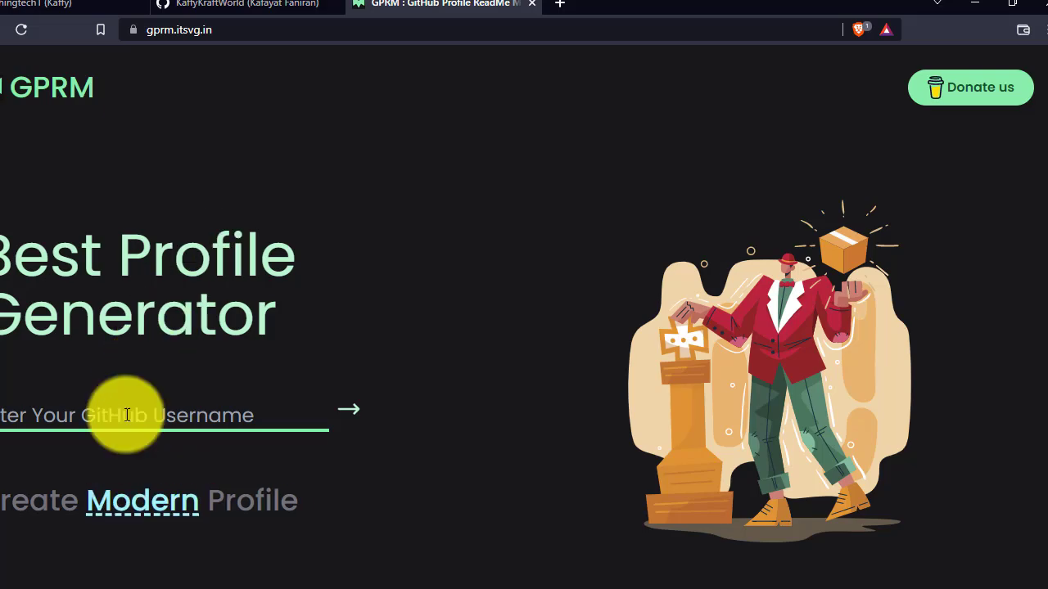
{"action": "scroll", "coordinate": [127, 415], "scroll_direction": "down", "scroll_amount": 20}
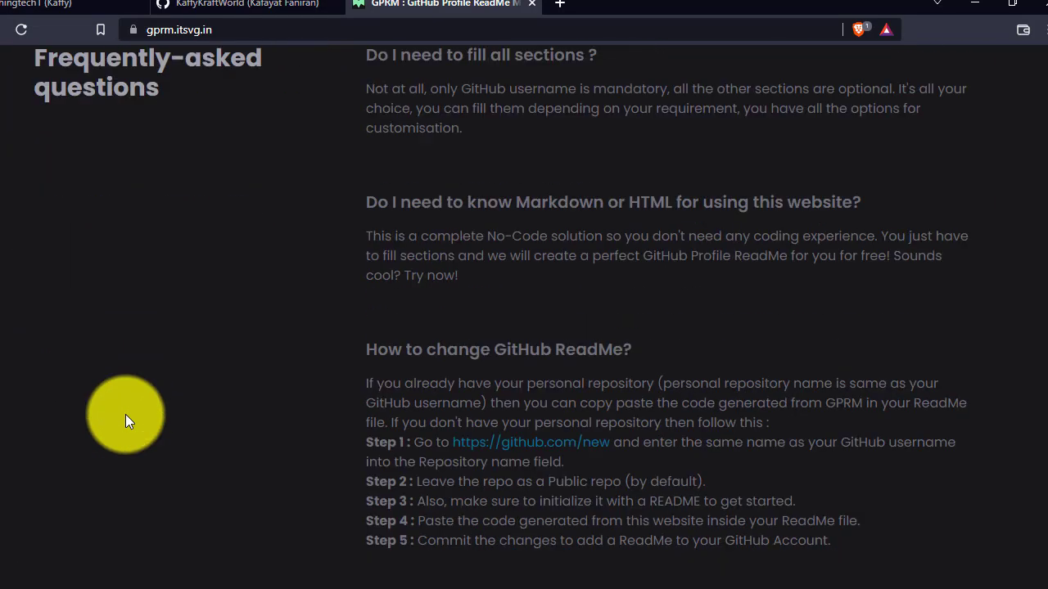
{"action": "scroll", "coordinate": [125, 417], "scroll_direction": "up", "scroll_amount": 20}
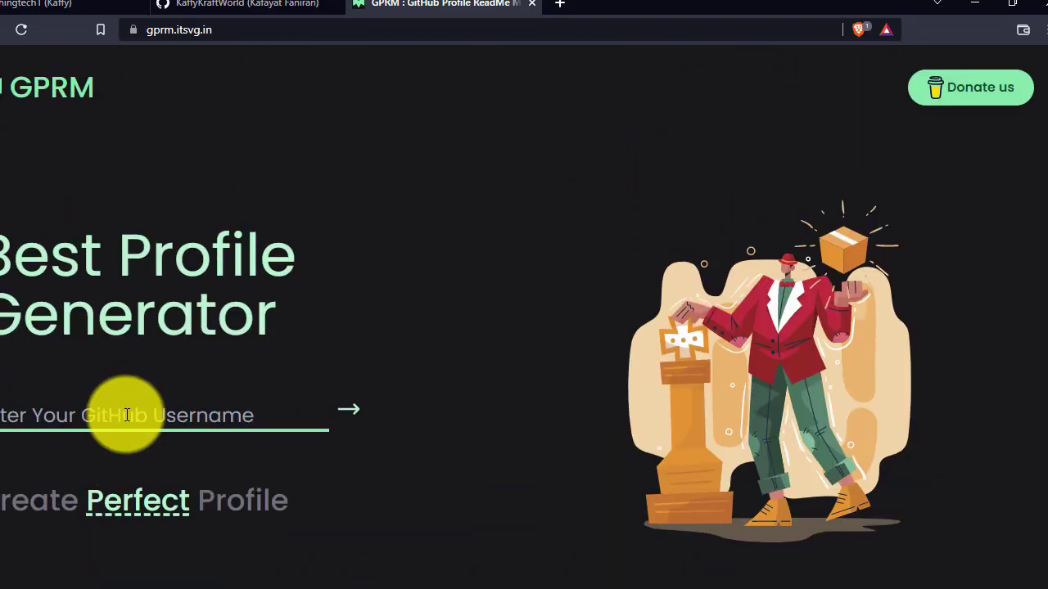
{"action": "scroll", "coordinate": [126, 415], "scroll_direction": "down", "scroll_amount": 3}
{"action": "scroll", "coordinate": [126, 415], "scroll_direction": "up", "scroll_amount": 2}
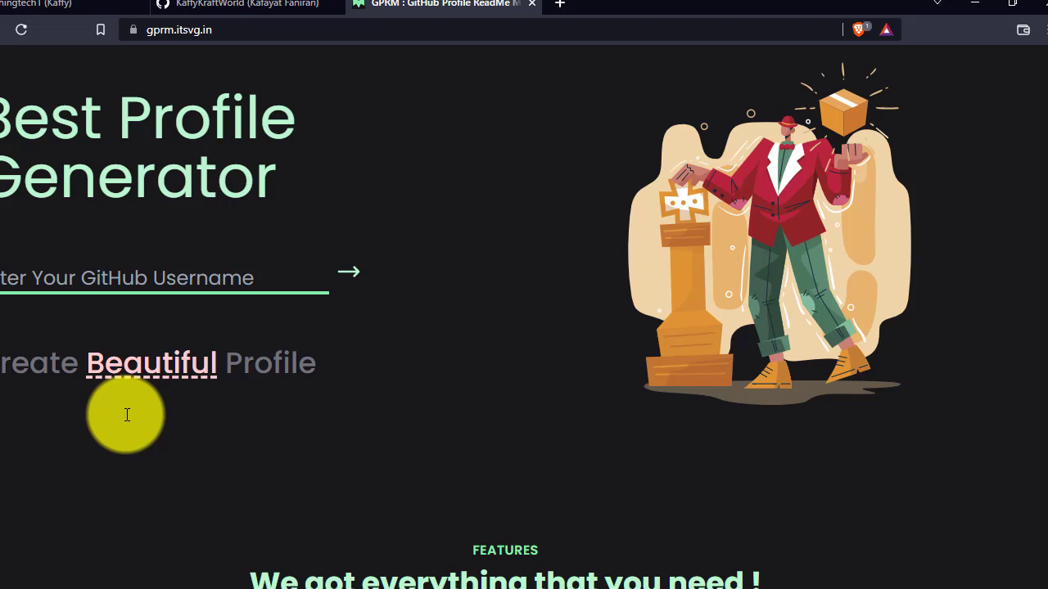
Step: Submit the GitHub username teachingtech1 to start building the README
{"action": "left_click", "coordinate": [66, 278]}
{"action": "type", "text": "teachingtech"}
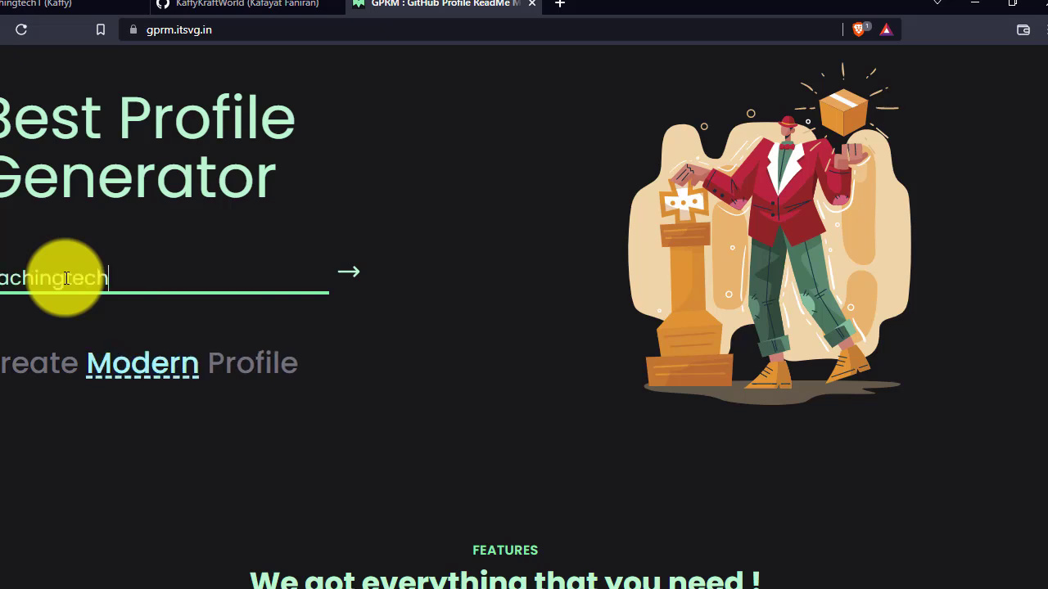
{"action": "type", "text": "1"}
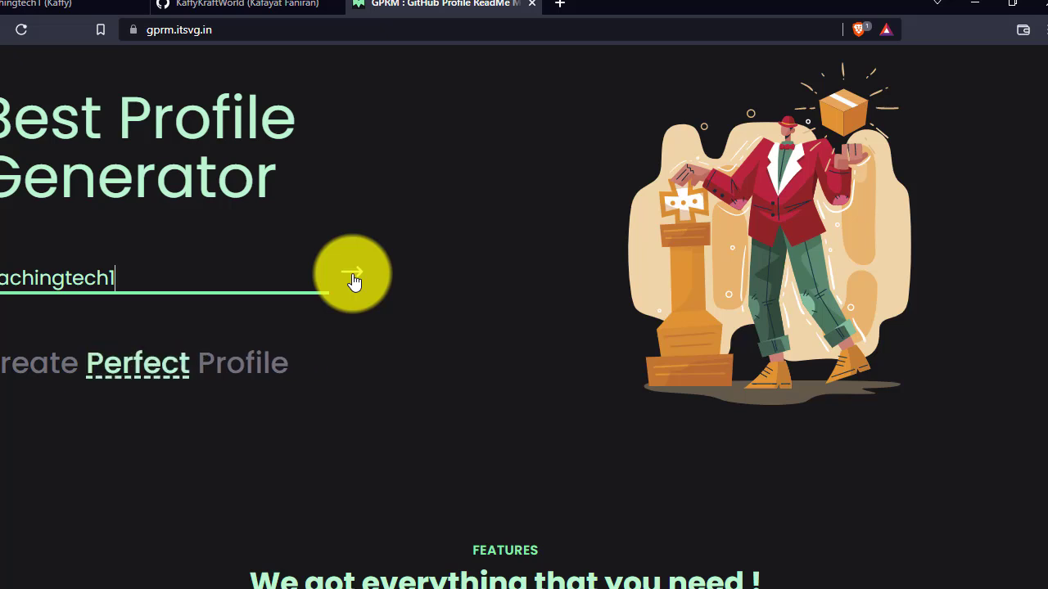
{"action": "left_click", "coordinate": [354, 281]}
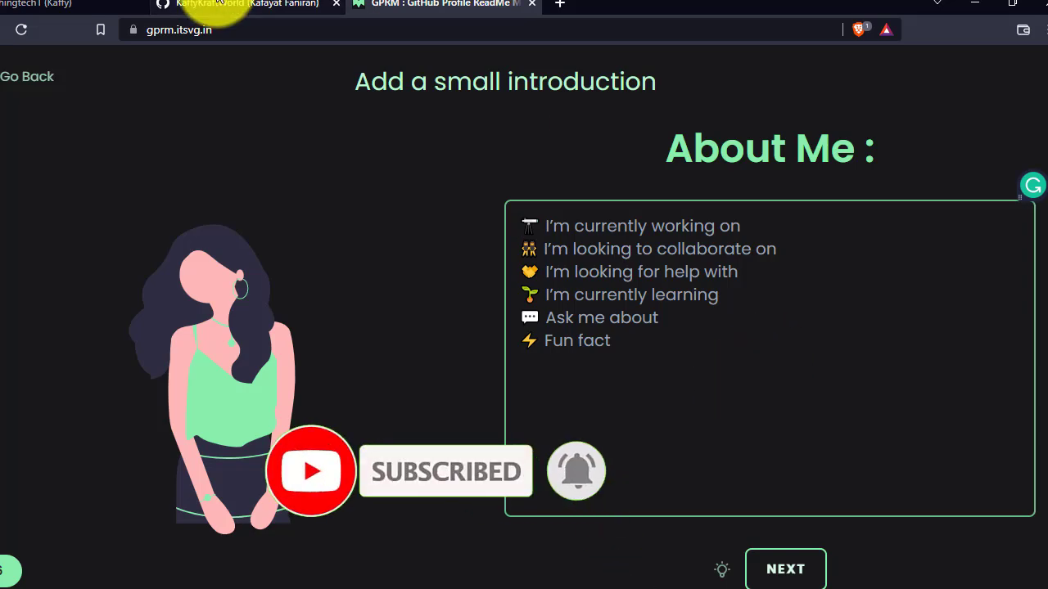
Step: Select and copy the six About Me lines from the example profile's README
{"action": "left_click", "coordinate": [224, 3]}
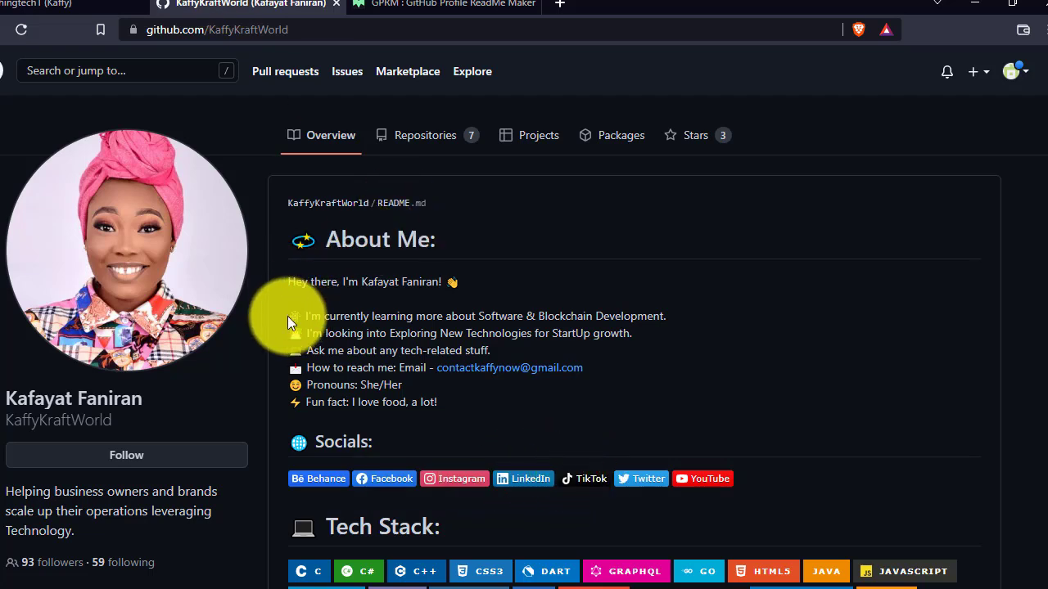
{"action": "left_click_drag", "start_coordinate": [288, 316], "coordinate": [435, 402]}
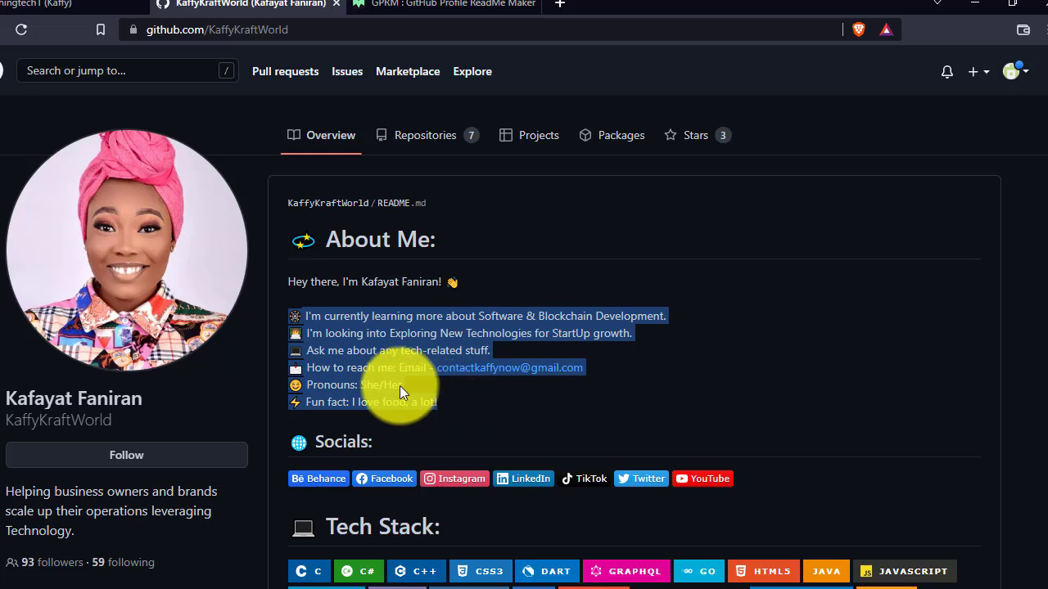
{"action": "key", "text": "ctrl+Tab"}
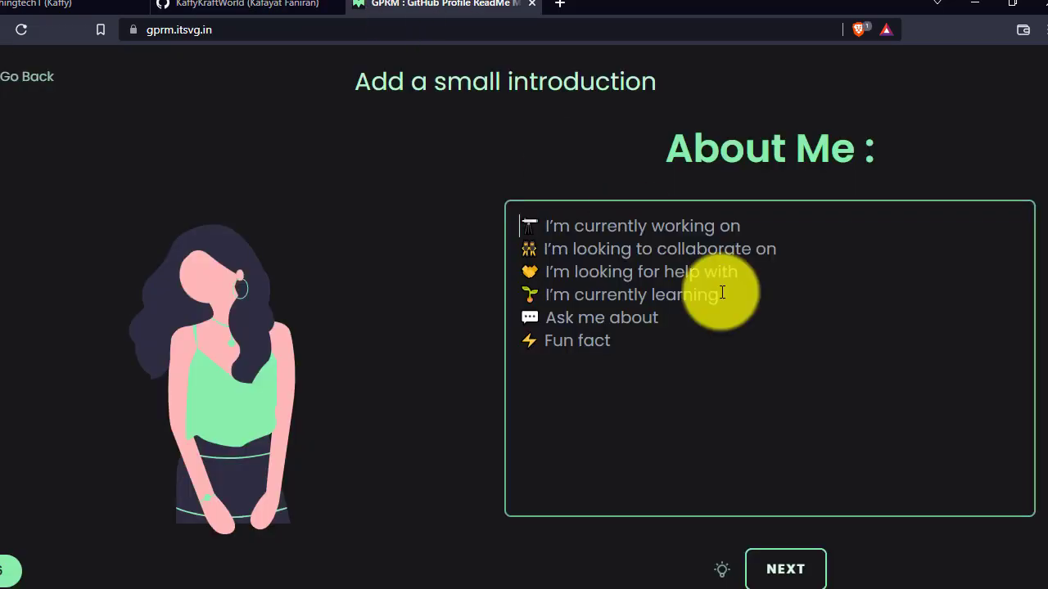
Step: Paste the copied intro lines into the About Me box and proceed to the GitHub Stats step
{"action": "key", "text": "ctrl+v"}
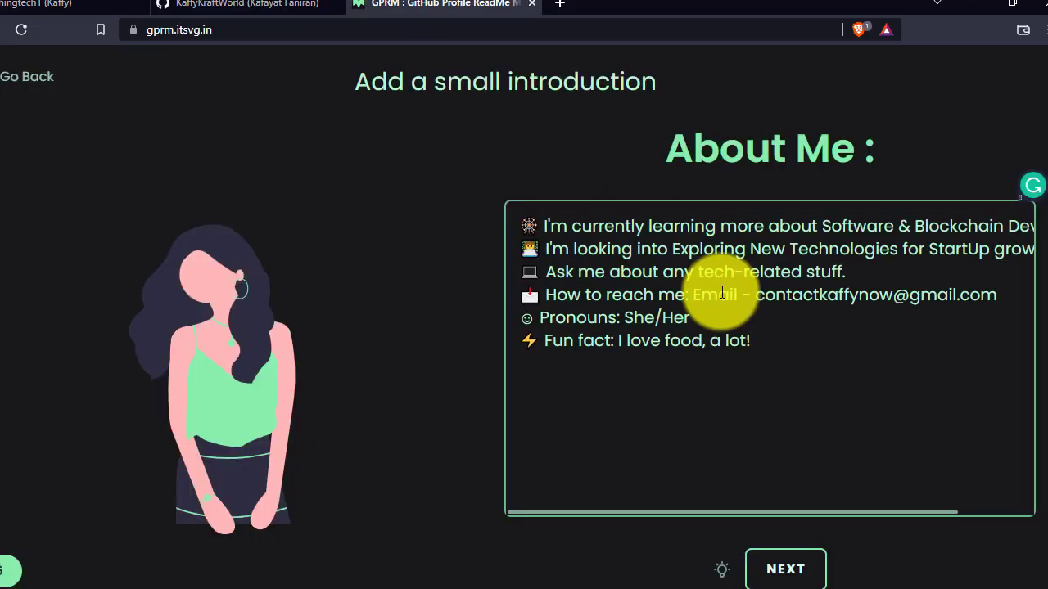
{"action": "scroll", "coordinate": [786, 194], "scroll_direction": "down", "scroll_amount": 2}
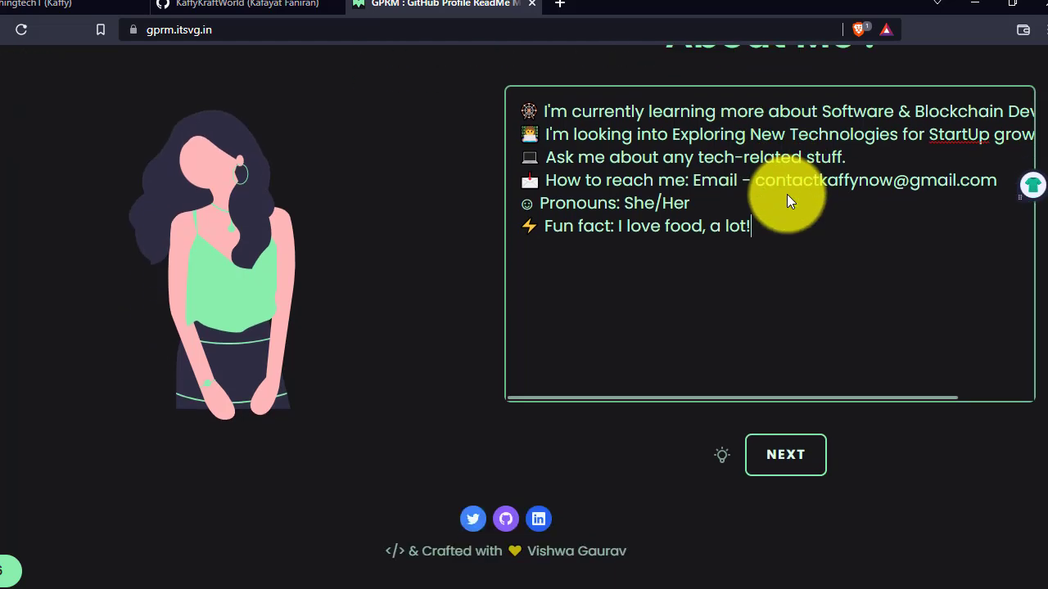
{"action": "key", "text": "shift+Up"}
{"action": "left_click", "coordinate": [804, 303]}
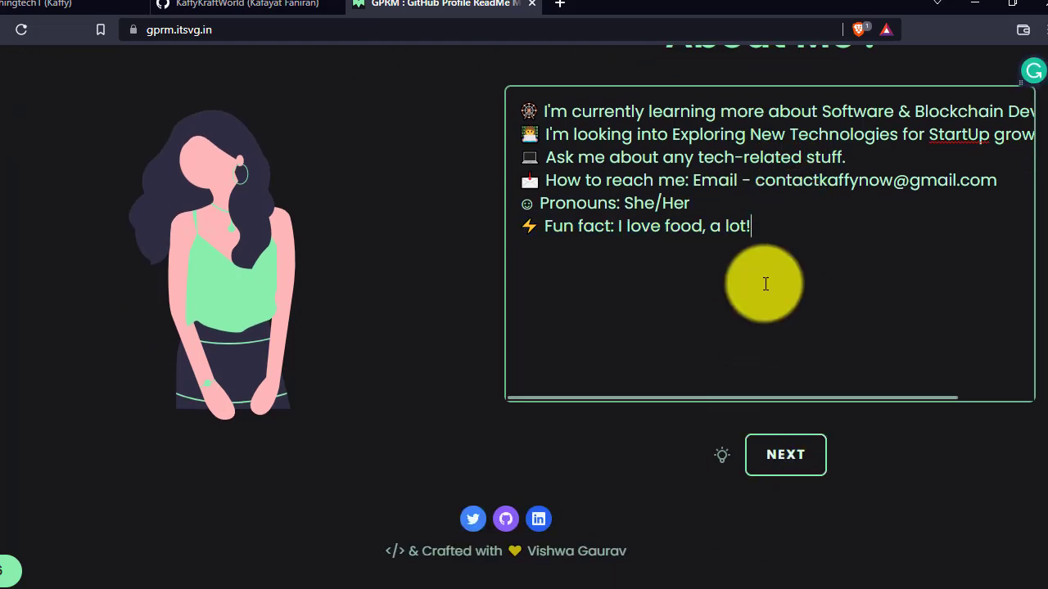
{"action": "scroll", "coordinate": [764, 283], "scroll_direction": "up", "scroll_amount": 3}
{"action": "scroll", "coordinate": [768, 460], "scroll_direction": "down", "scroll_amount": 3}
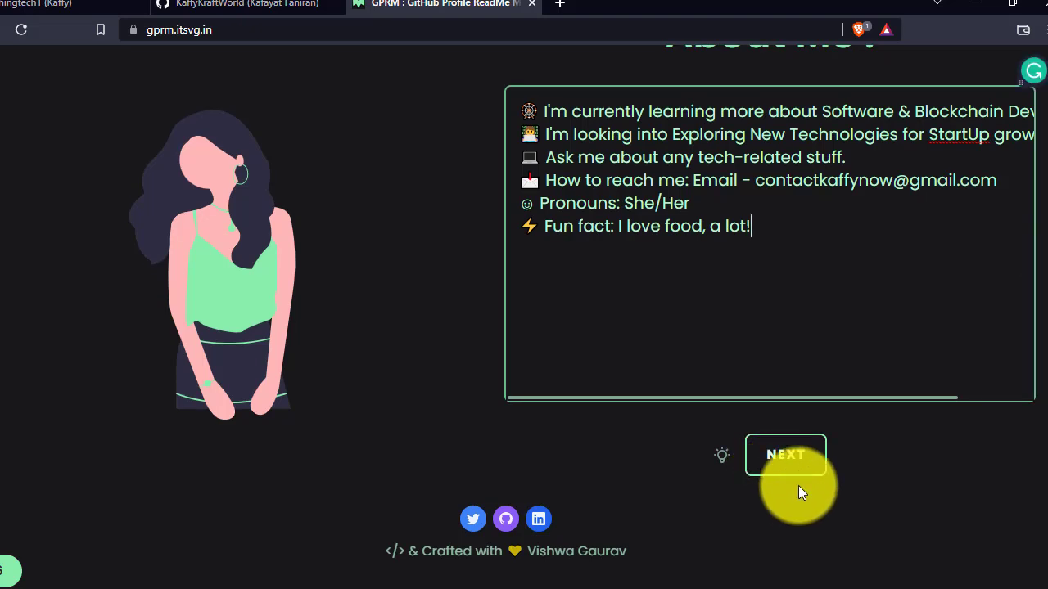
{"action": "left_click", "coordinate": [786, 463]}
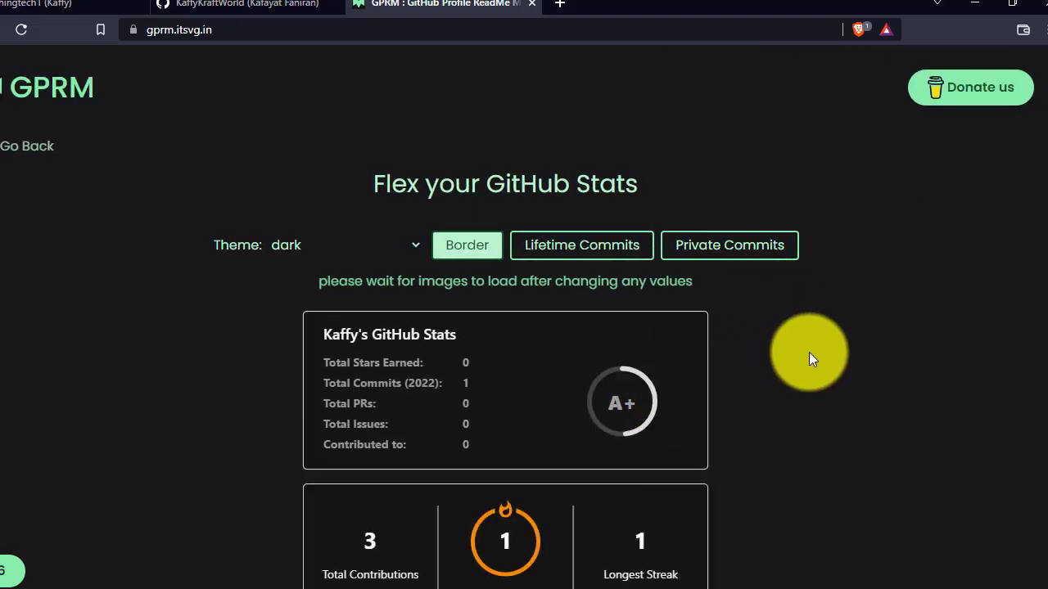
Step: Switch the stats card theme from dark to calm
{"action": "scroll", "coordinate": [809, 352], "scroll_direction": "down", "scroll_amount": 5}
{"action": "scroll", "coordinate": [809, 352], "scroll_direction": "up", "scroll_amount": 3}
{"action": "scroll", "coordinate": [809, 359], "scroll_direction": "up", "scroll_amount": 2}
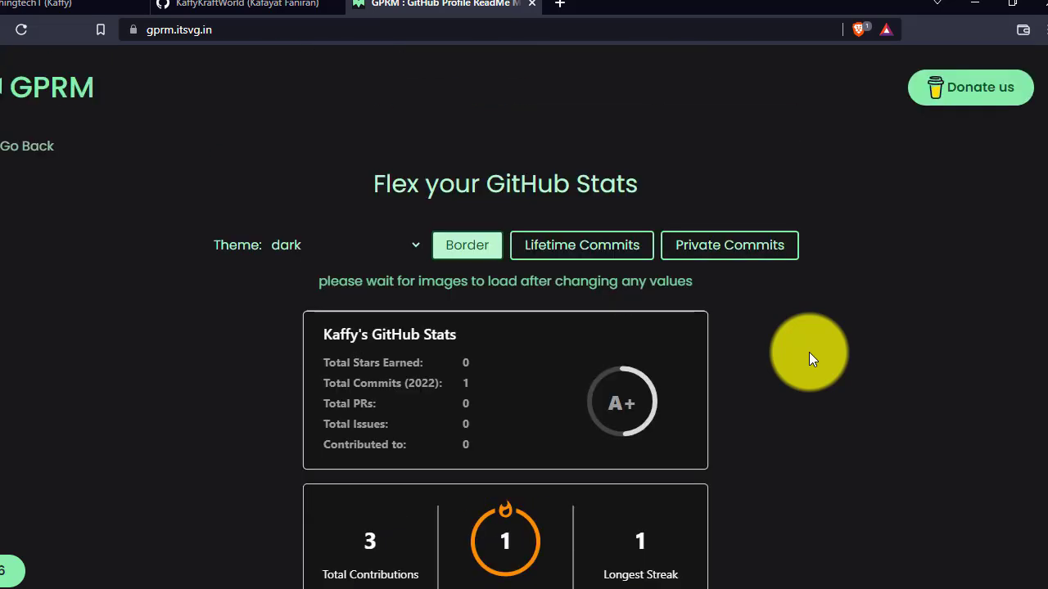
{"action": "left_click", "coordinate": [412, 247]}
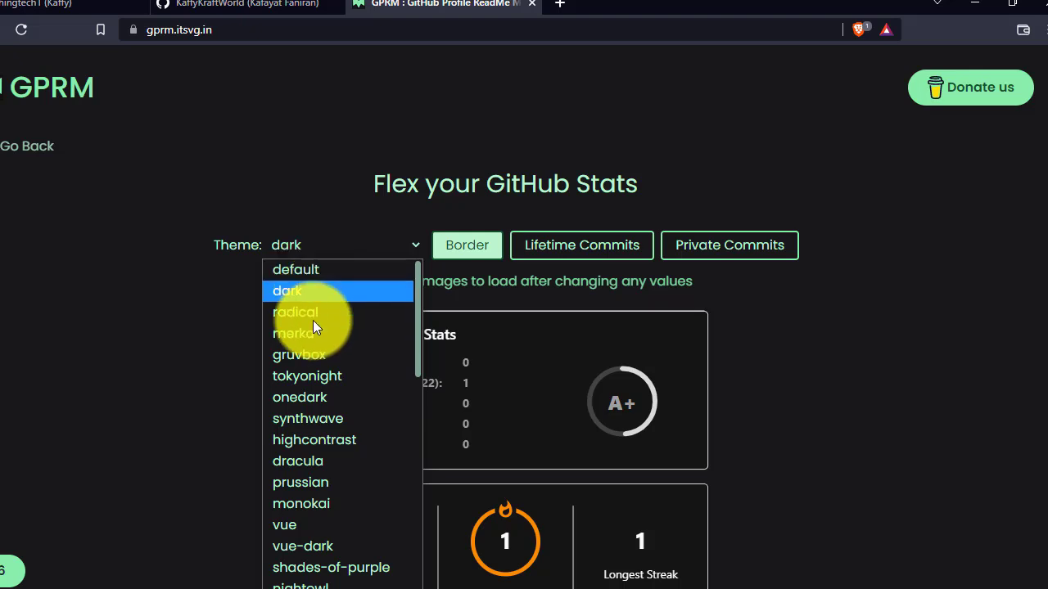
{"action": "scroll", "coordinate": [308, 373], "scroll_direction": "down", "scroll_amount": 10}
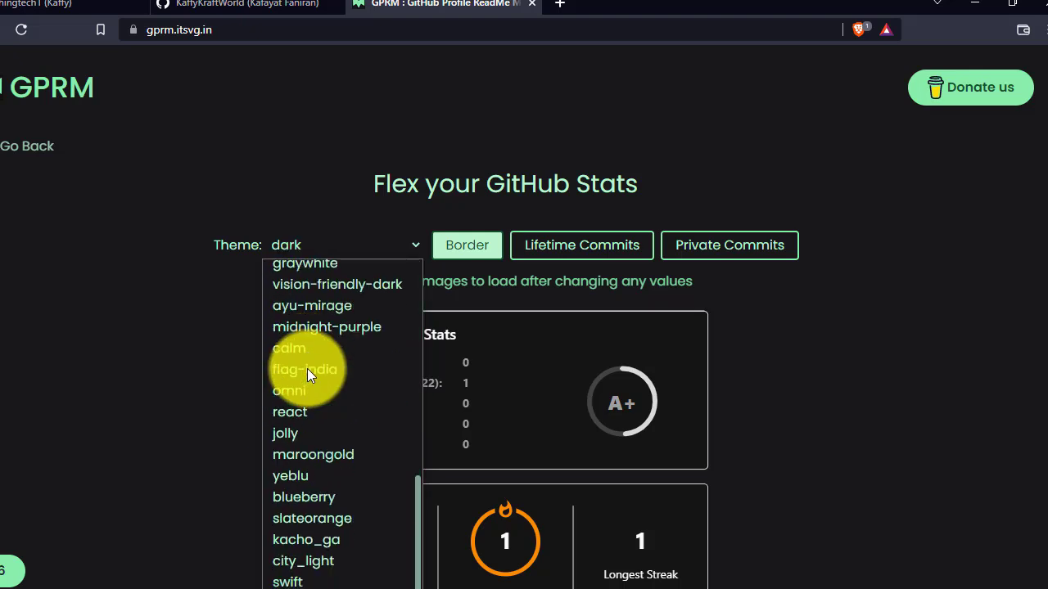
{"action": "scroll", "coordinate": [307, 369], "scroll_direction": "up", "scroll_amount": 3}
{"action": "scroll", "coordinate": [307, 369], "scroll_direction": "down", "scroll_amount": 3}
{"action": "left_click", "coordinate": [308, 344]}
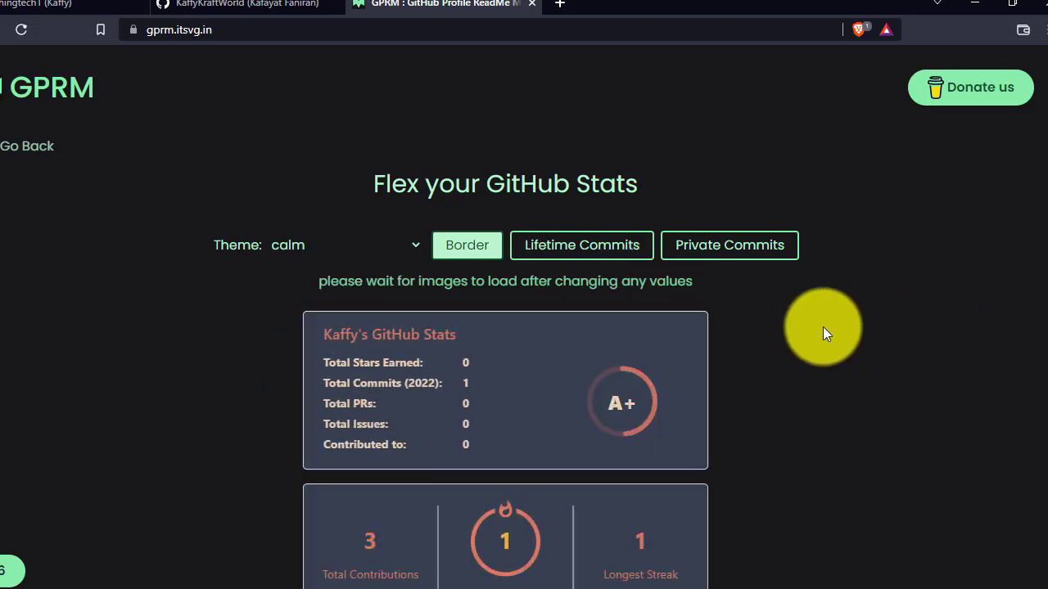
Step: Proceed to the Add Your Social Links step
{"action": "scroll", "coordinate": [823, 326], "scroll_direction": "down", "scroll_amount": 2}
{"action": "scroll", "coordinate": [823, 327], "scroll_direction": "down", "scroll_amount": 1}
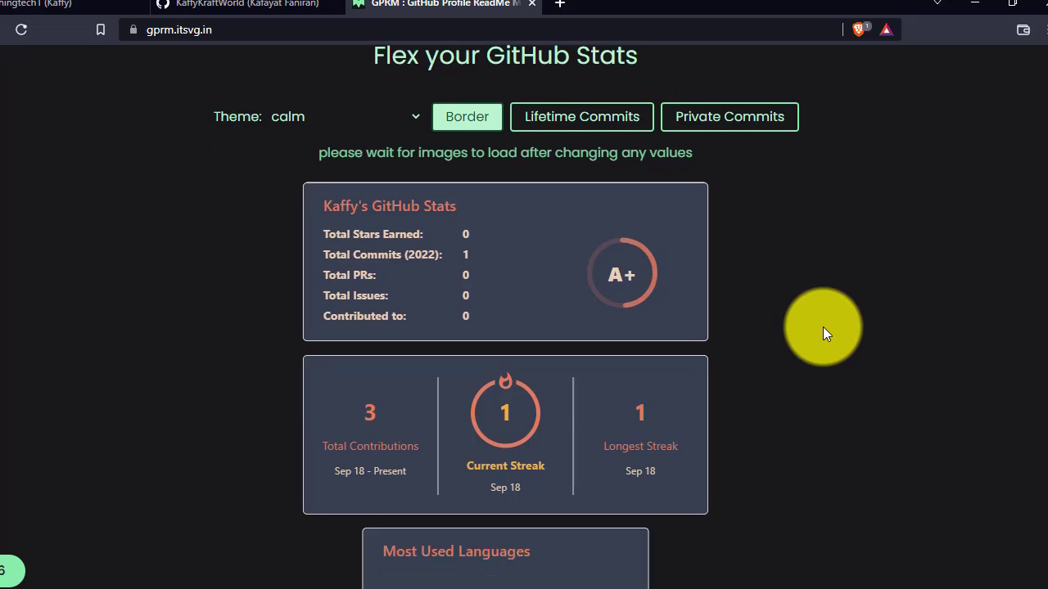
{"action": "scroll", "coordinate": [822, 327], "scroll_direction": "down", "scroll_amount": 3}
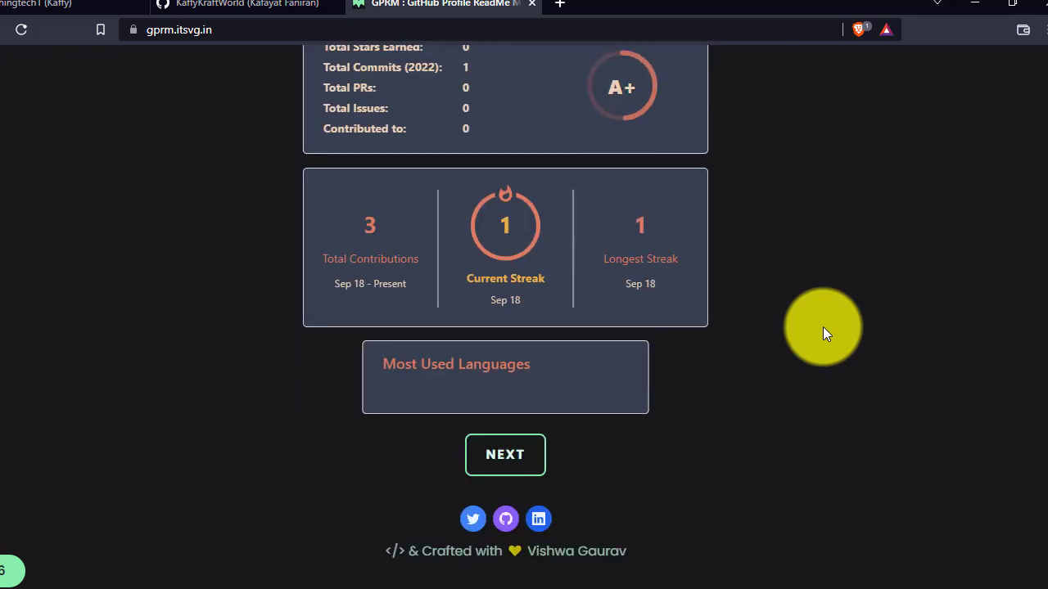
{"action": "left_click", "coordinate": [528, 472]}
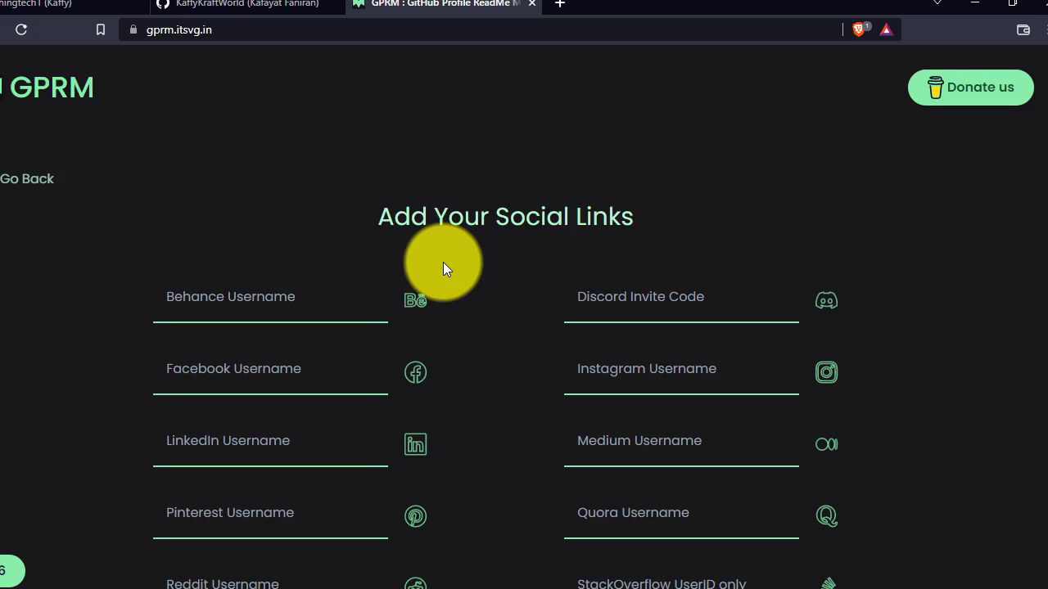
Step: Enter the LinkedIn and Twitter usernames in the social links form
{"action": "left_click", "coordinate": [163, 313]}
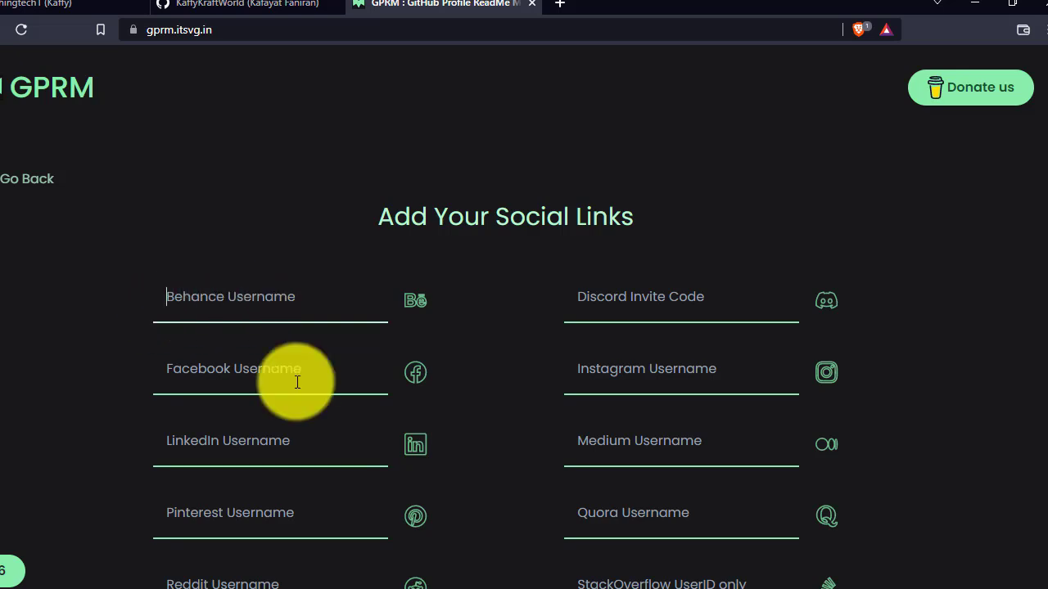
{"action": "scroll", "coordinate": [297, 383], "scroll_direction": "down", "scroll_amount": 3}
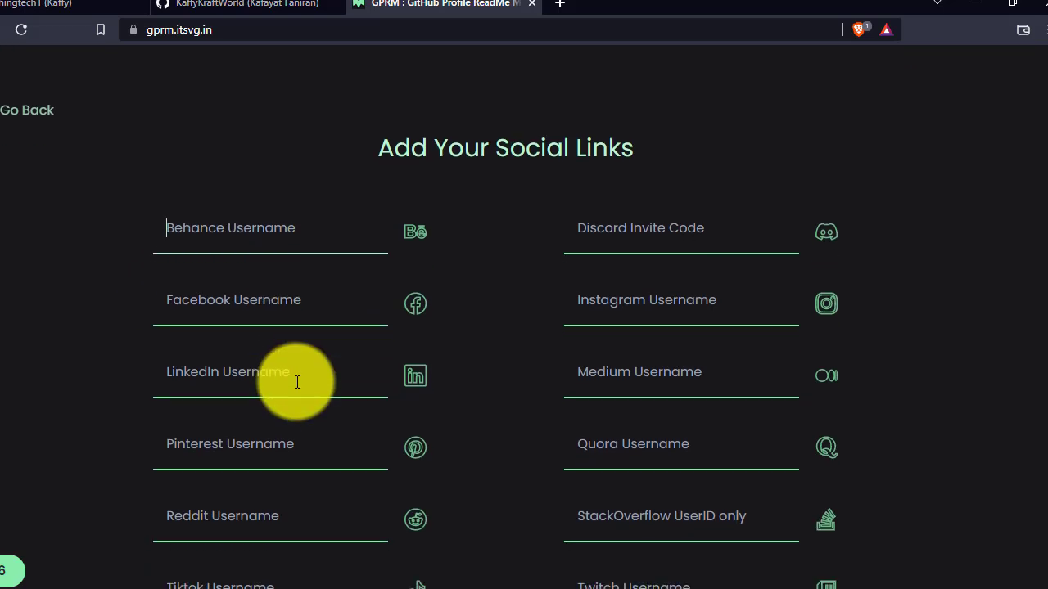
{"action": "left_click", "coordinate": [292, 228]}
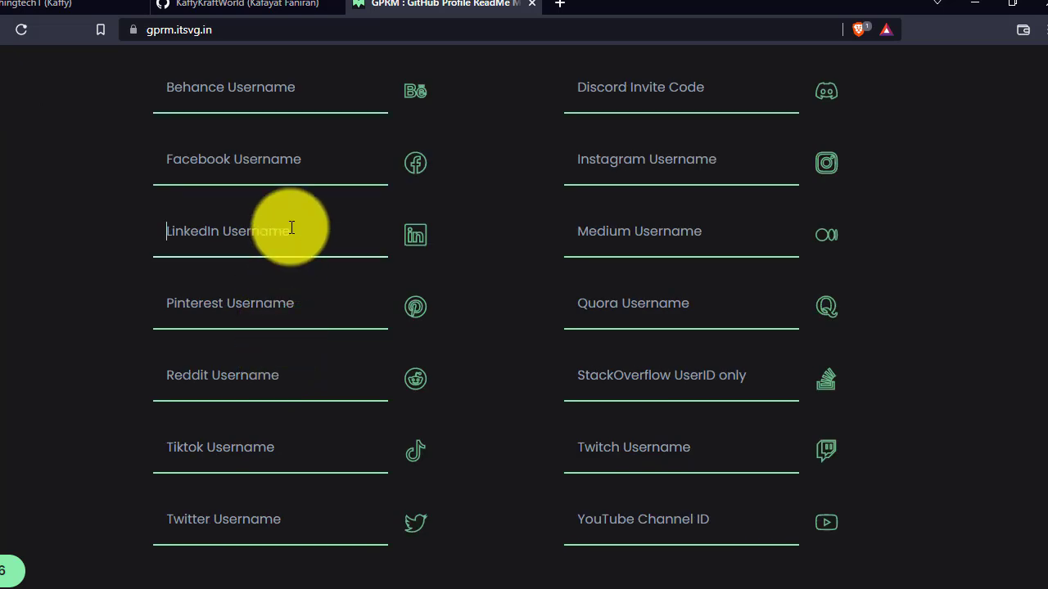
{"action": "type", "text": "kaf"}
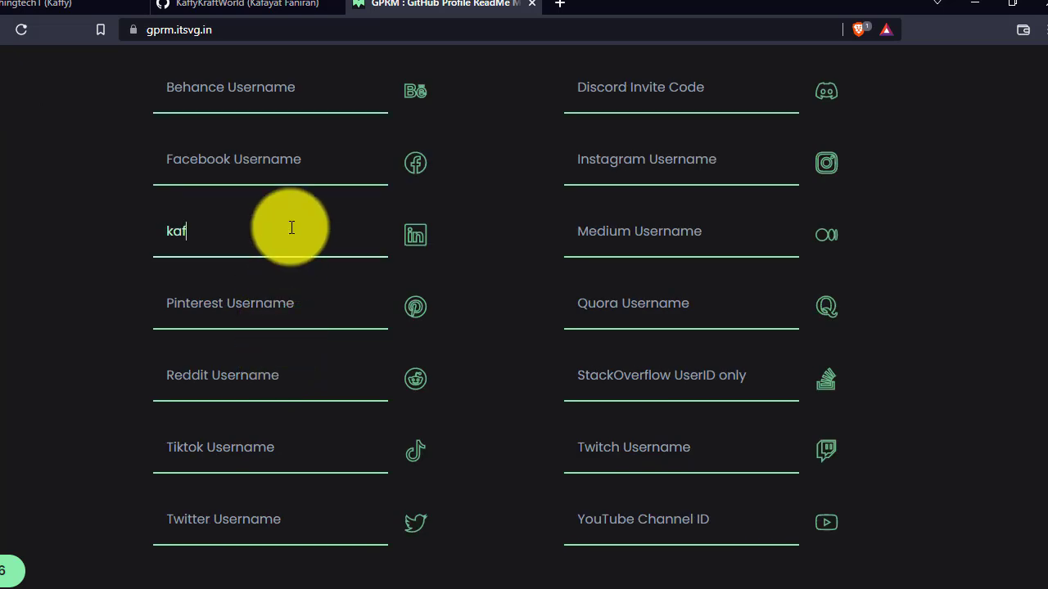
{"action": "type", "text": "ayatfaniran"}
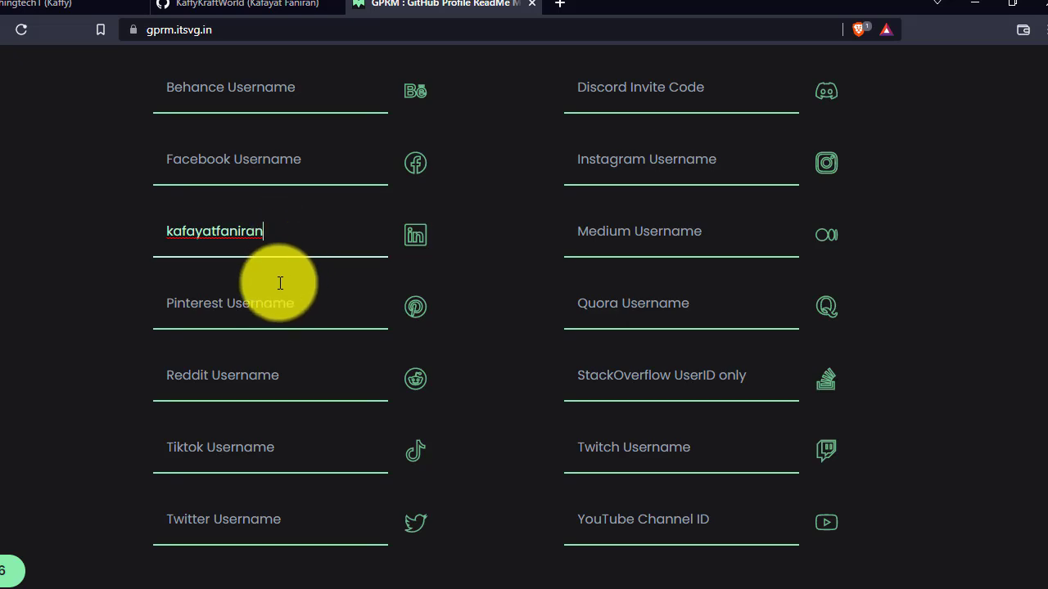
{"action": "left_click", "coordinate": [253, 298]}
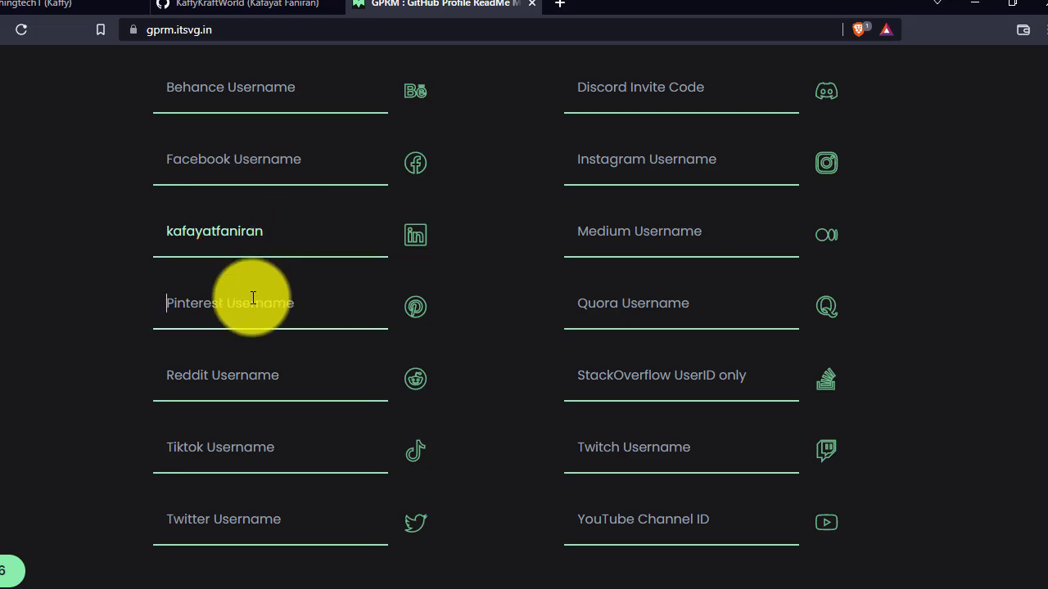
{"action": "scroll", "coordinate": [253, 298], "scroll_direction": "down", "scroll_amount": 1}
{"action": "left_click", "coordinate": [253, 298]}
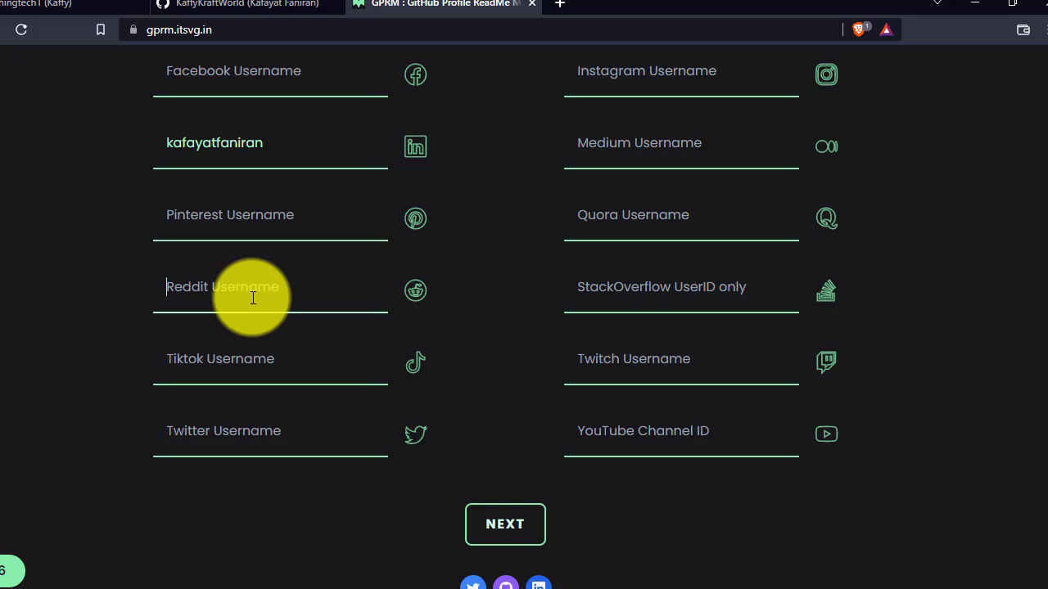
{"action": "left_click", "coordinate": [228, 374]}
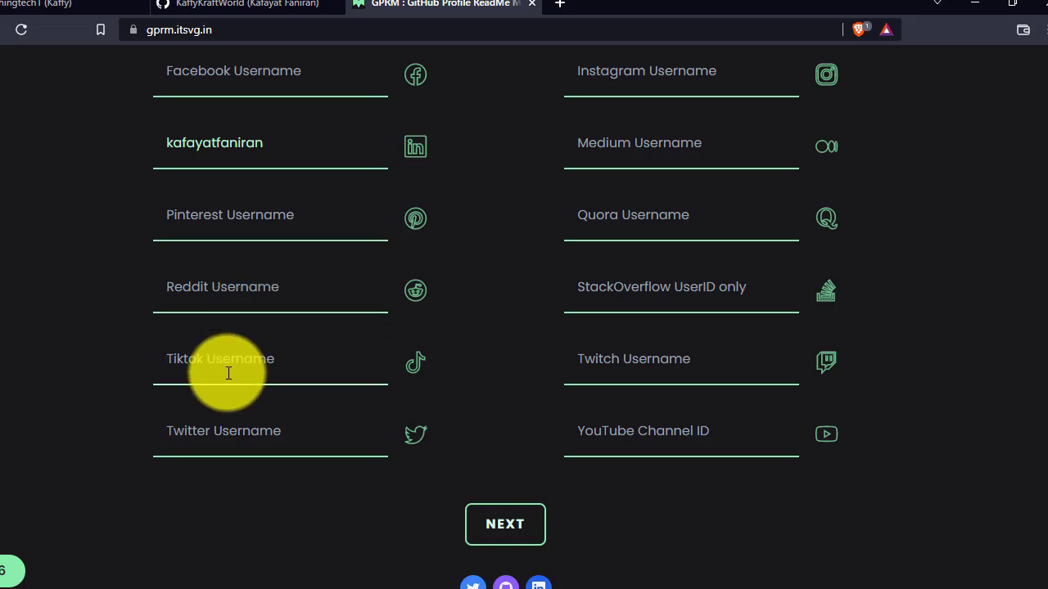
{"action": "scroll", "coordinate": [229, 373], "scroll_direction": "down", "scroll_amount": 1}
{"action": "left_click", "coordinate": [240, 365]}
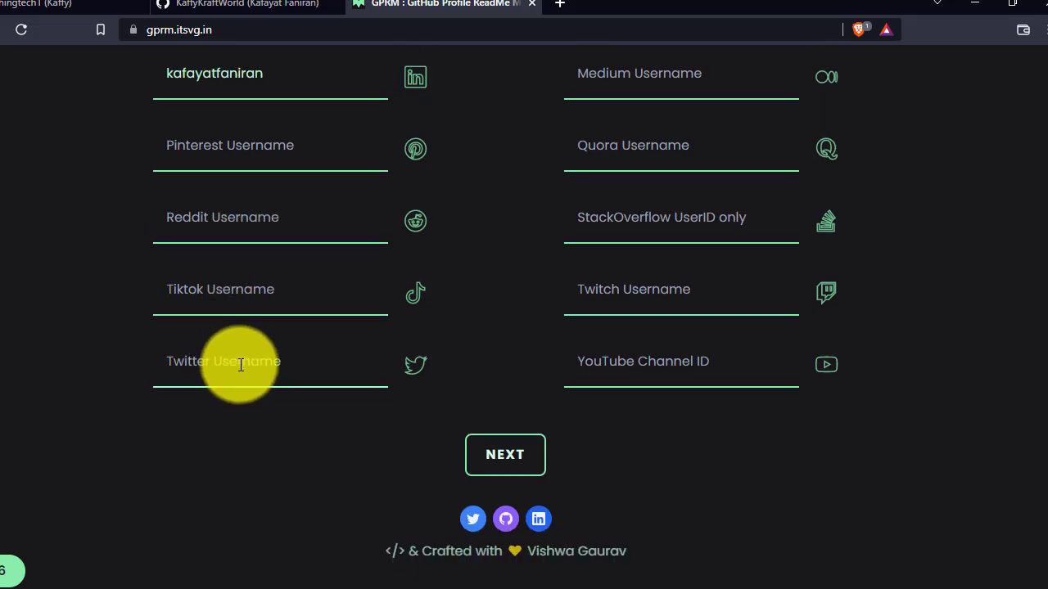
{"action": "type", "text": "kaffykraftworld"}
Step: Enter the Instagram username, leave the remaining social fields empty, and submit the social links
{"action": "scroll", "coordinate": [240, 365], "scroll_direction": "up", "scroll_amount": 3}
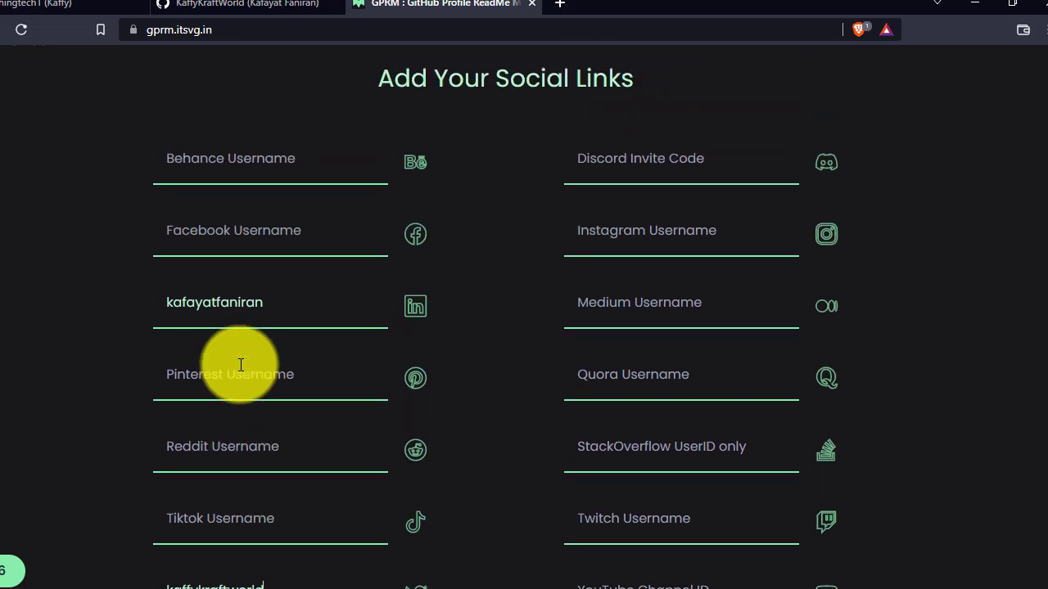
{"action": "left_click", "coordinate": [658, 199]}
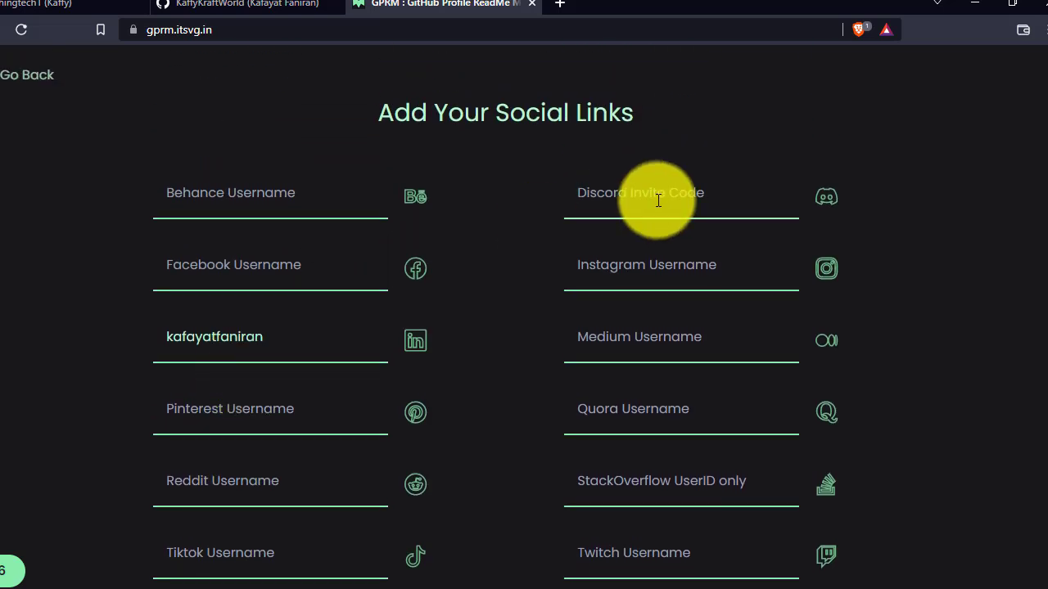
{"action": "left_click", "coordinate": [660, 272]}
{"action": "type", "text": "kaf"}
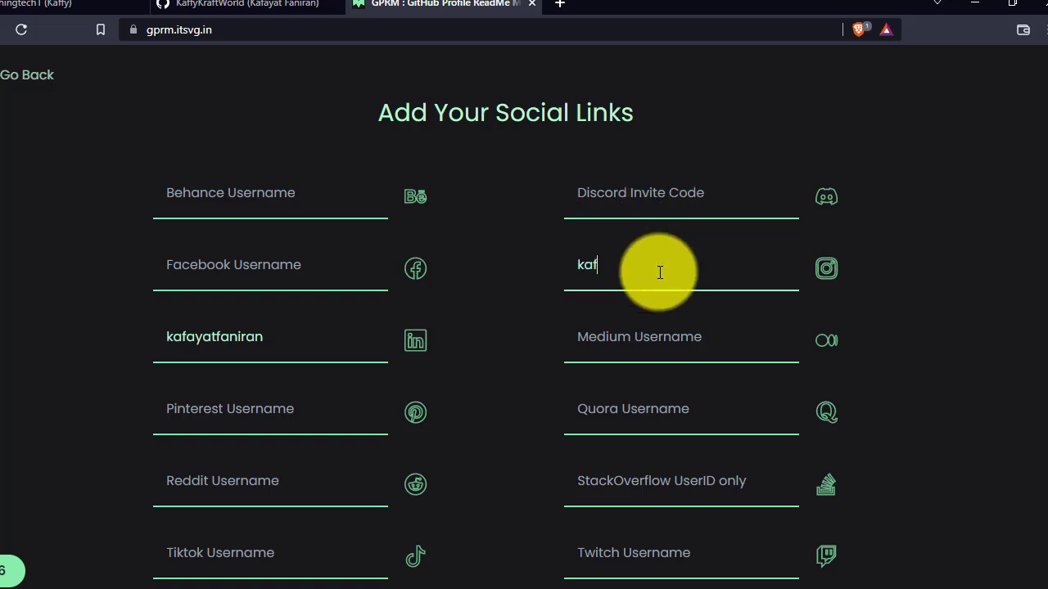
{"action": "type", "text": "fytechmediahub"}
{"action": "scroll", "coordinate": [660, 273], "scroll_direction": "down", "scroll_amount": 2}
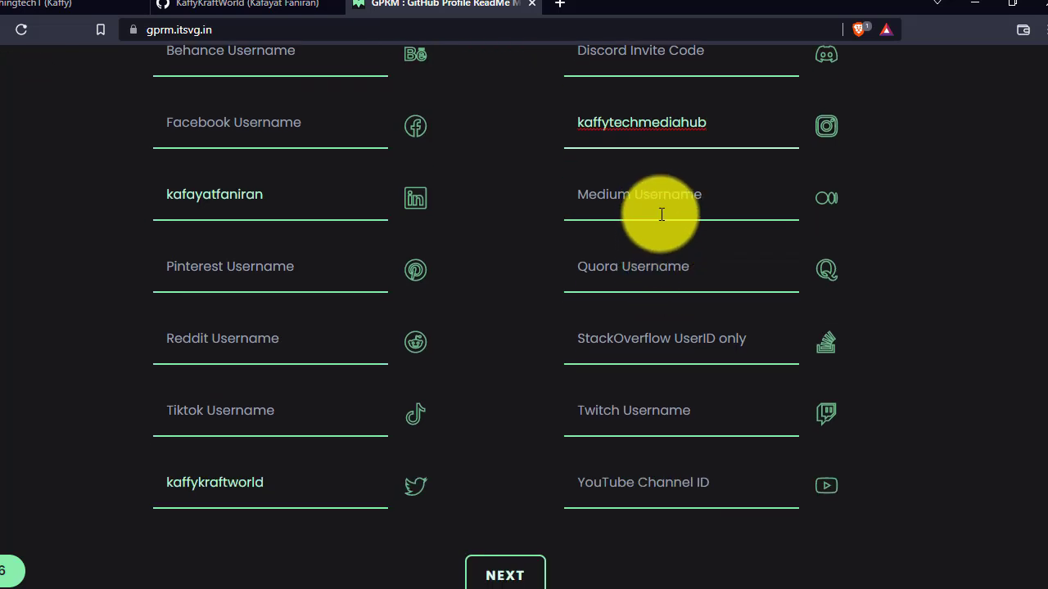
{"action": "left_click", "coordinate": [646, 194]}
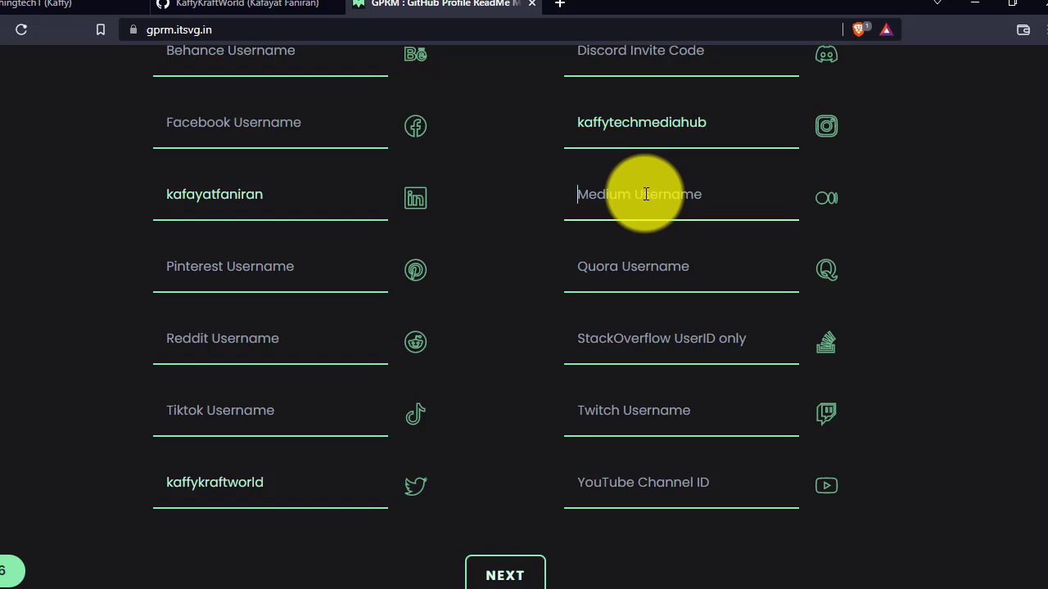
{"action": "left_click", "coordinate": [632, 275]}
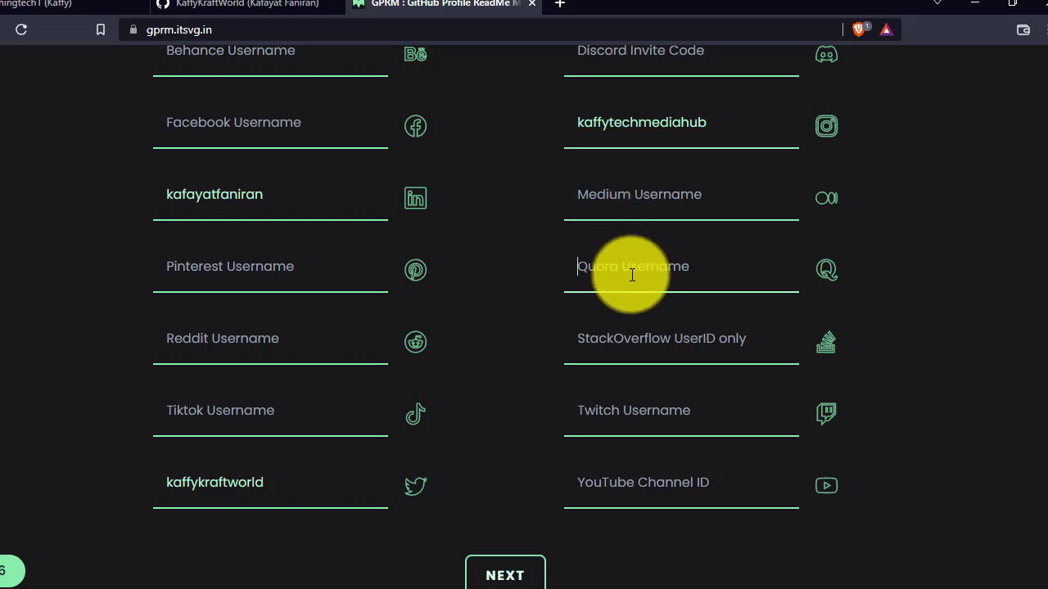
{"action": "left_click", "coordinate": [624, 347]}
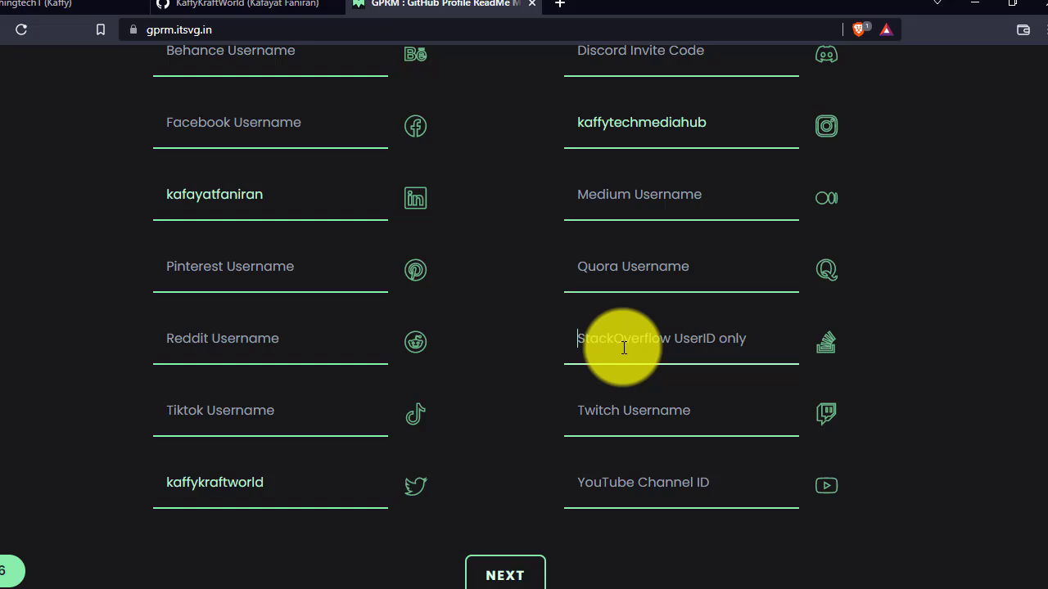
{"action": "scroll", "coordinate": [622, 350], "scroll_direction": "down", "scroll_amount": 2}
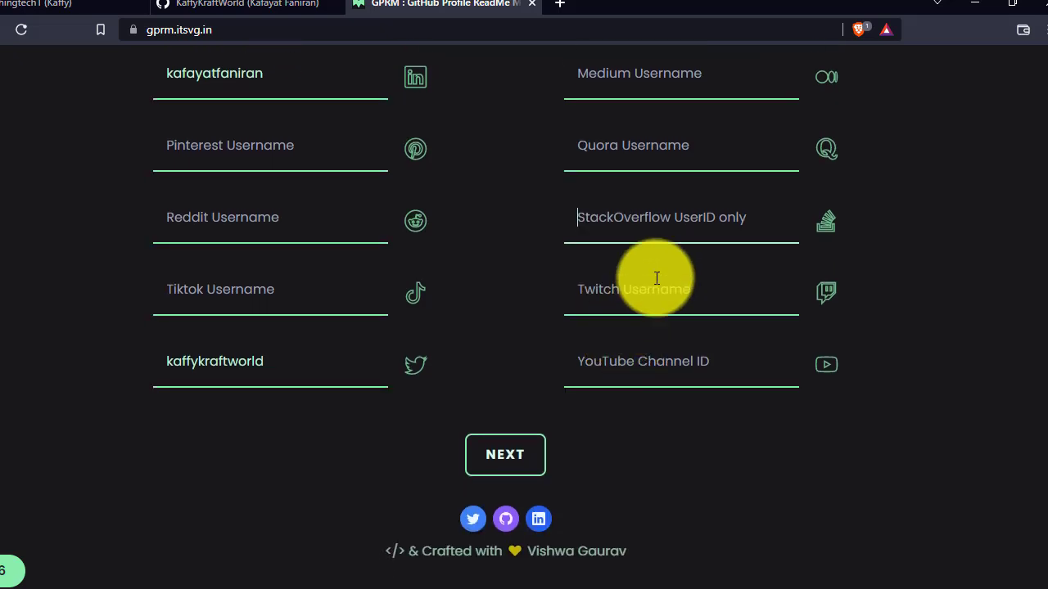
{"action": "left_click", "coordinate": [584, 293]}
{"action": "left_click", "coordinate": [628, 357]}
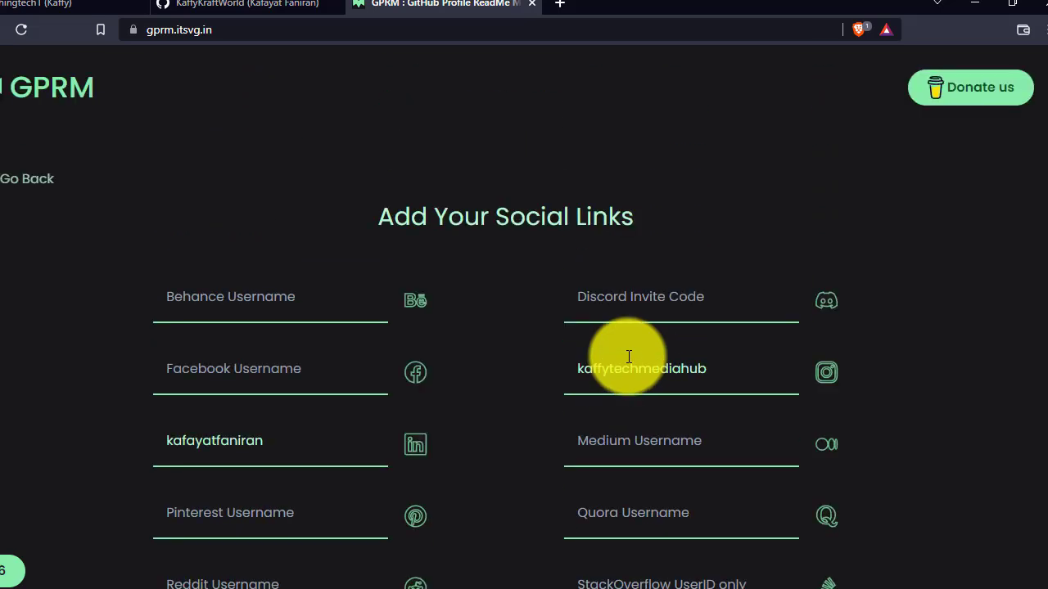
{"action": "scroll", "coordinate": [628, 357], "scroll_direction": "down", "scroll_amount": 5}
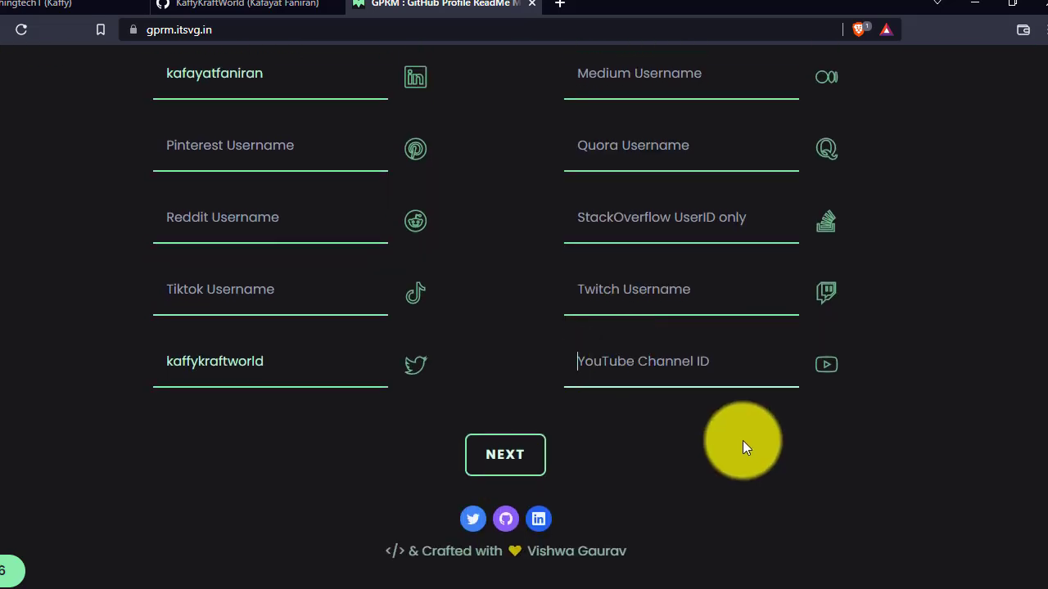
{"action": "left_click", "coordinate": [499, 460]}
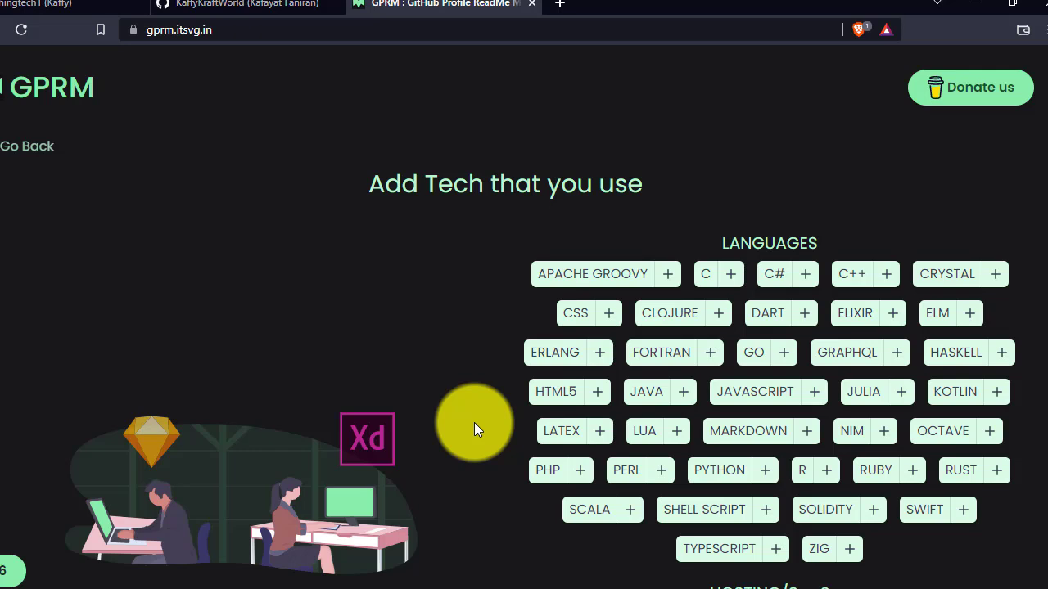
{"action": "left_click", "coordinate": [246, 5]}
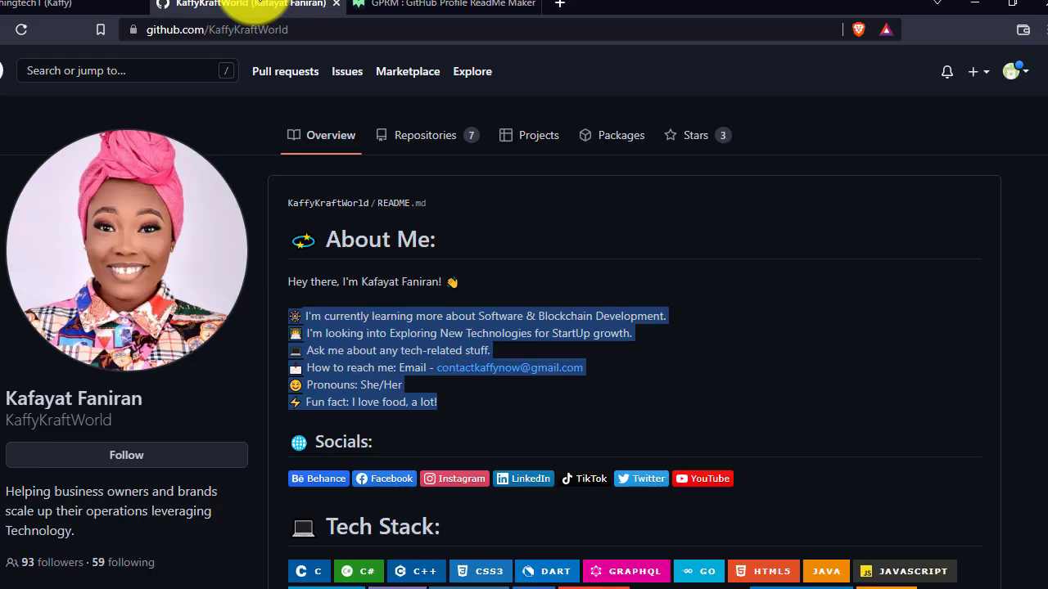
{"action": "scroll", "coordinate": [611, 317], "scroll_direction": "down", "scroll_amount": 2}
{"action": "left_click", "coordinate": [855, 245]}
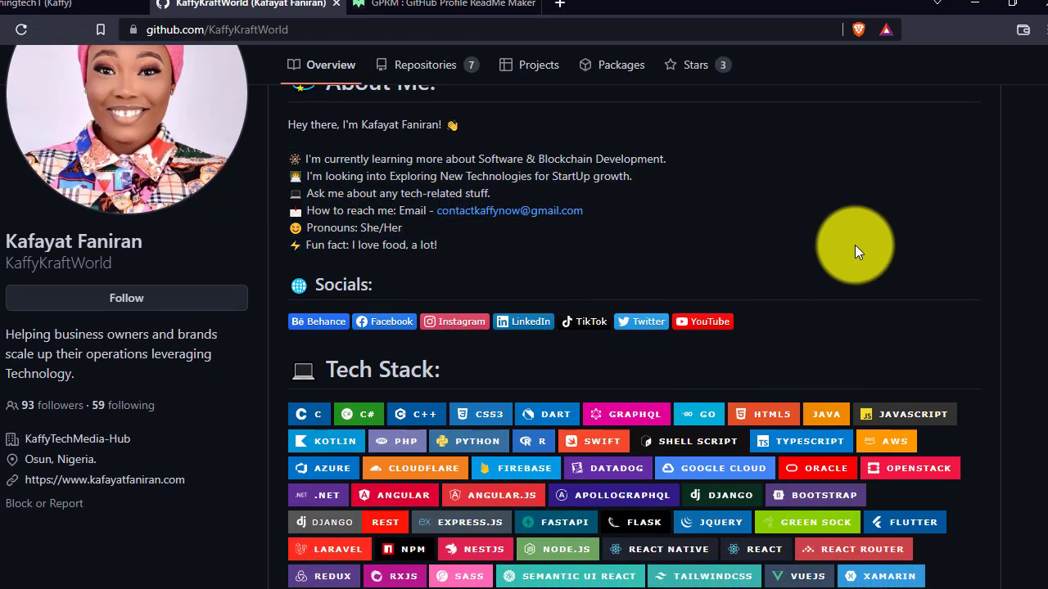
{"action": "scroll", "coordinate": [854, 245], "scroll_direction": "down", "scroll_amount": 5}
{"action": "scroll", "coordinate": [843, 238], "scroll_direction": "up", "scroll_amount": 3}
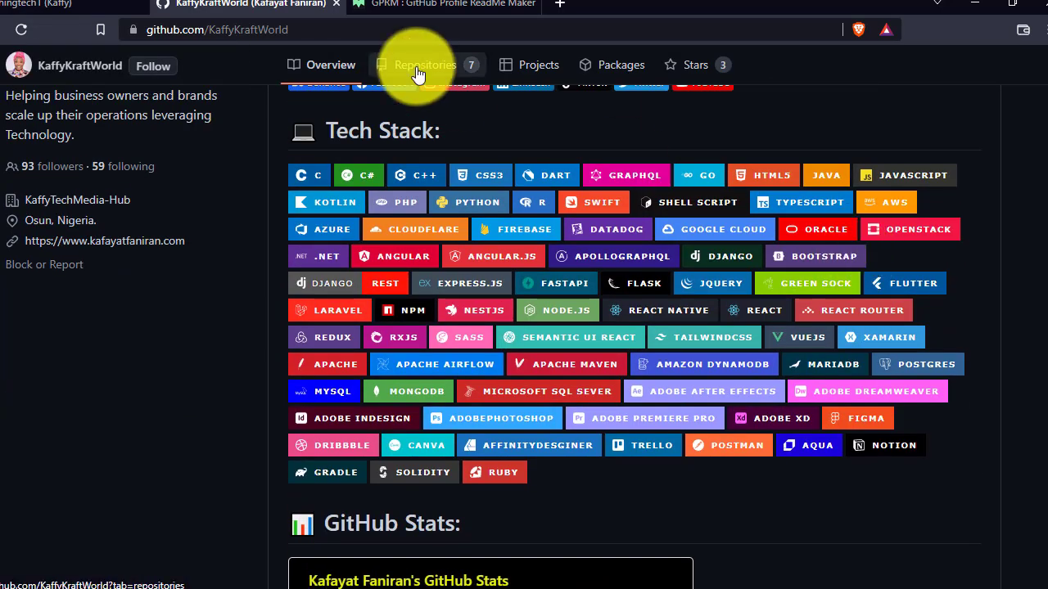
{"action": "scroll", "coordinate": [419, 73], "scroll_direction": "up", "scroll_amount": 3}
{"action": "left_click", "coordinate": [473, 6]}
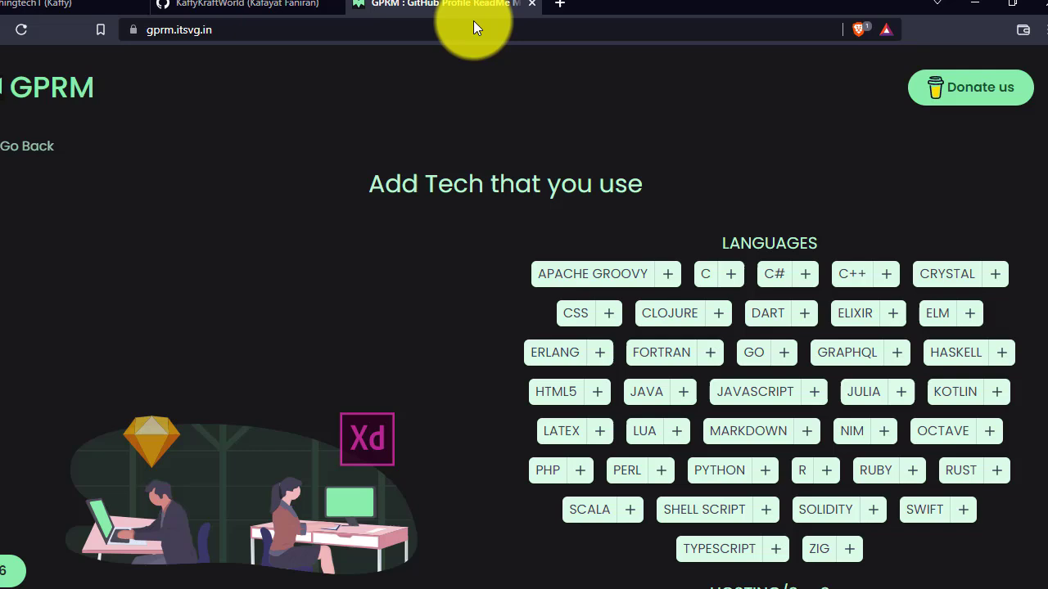
Step: Add C, C#, C++, CSS, Go, Kotlin, JavaScript, Java, HTML5, PHP, Python and Shell Script as languages
{"action": "left_click", "coordinate": [731, 276]}
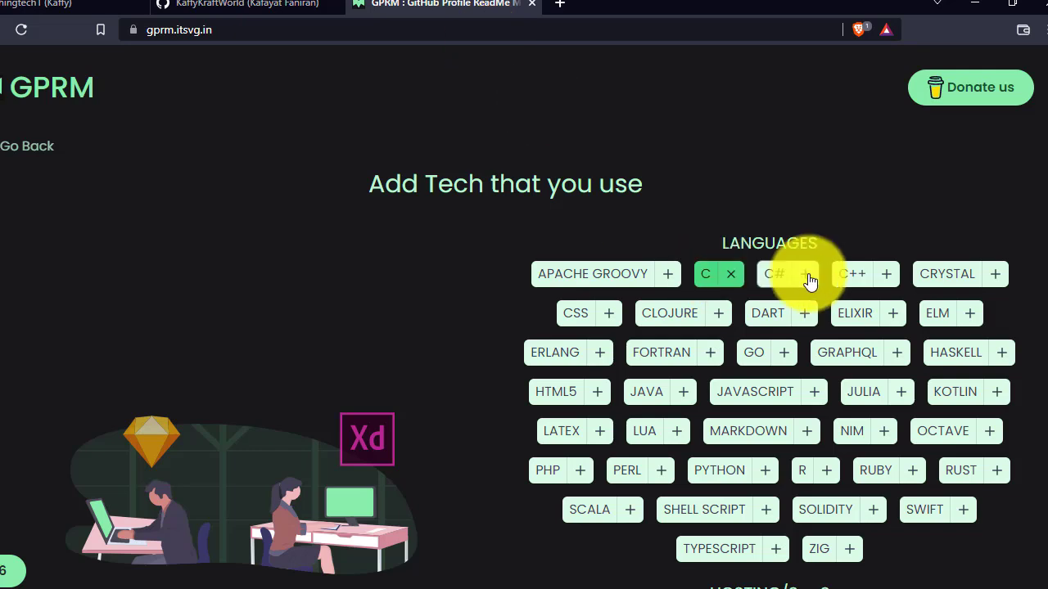
{"action": "left_click", "coordinate": [807, 278]}
{"action": "left_click", "coordinate": [885, 280]}
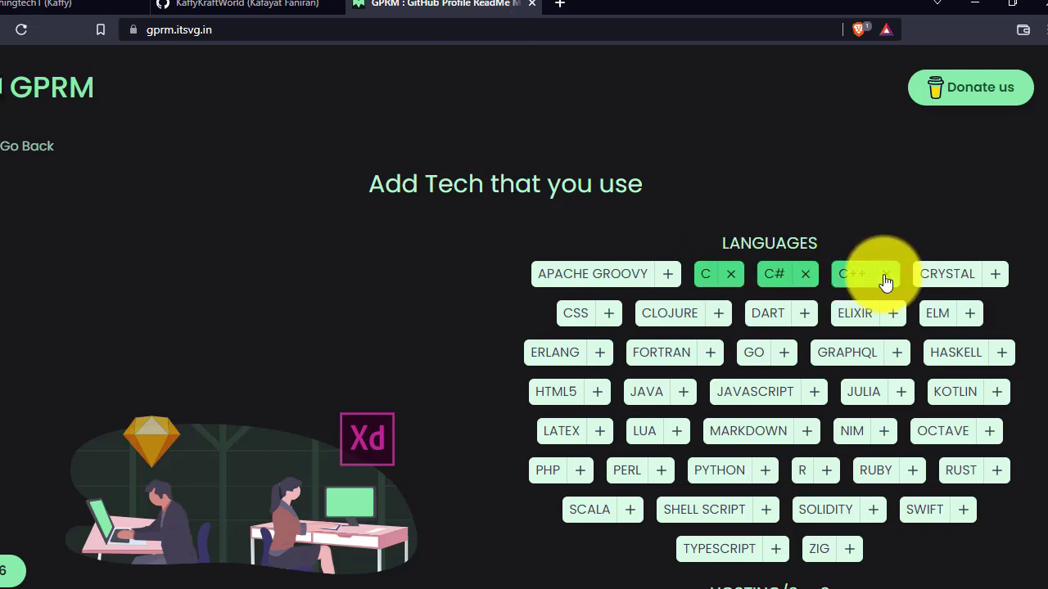
{"action": "left_click", "coordinate": [610, 317]}
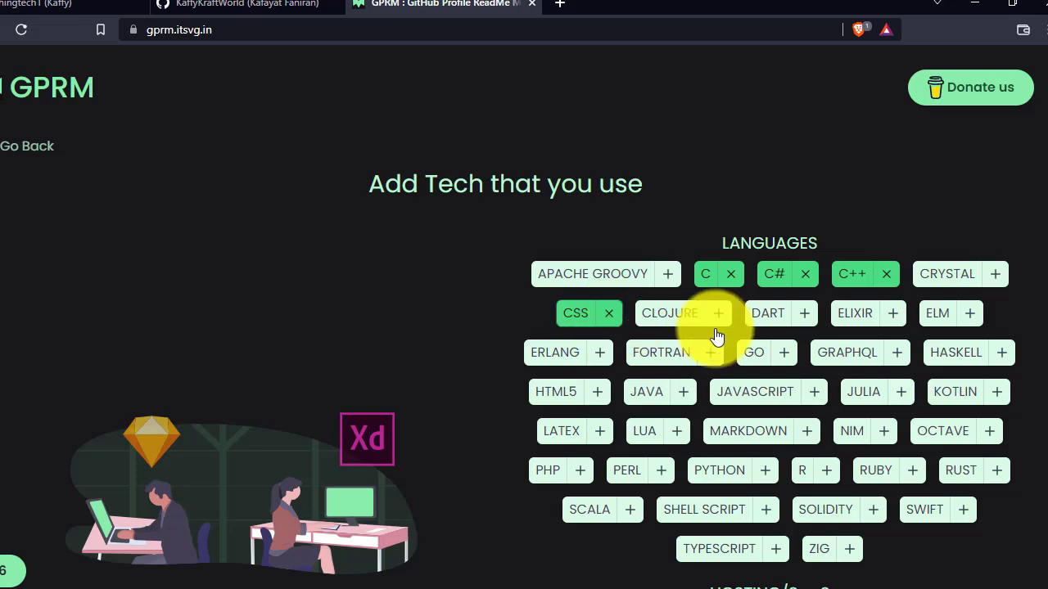
{"action": "left_click", "coordinate": [784, 359]}
{"action": "scroll", "coordinate": [994, 316], "scroll_direction": "down", "scroll_amount": 1}
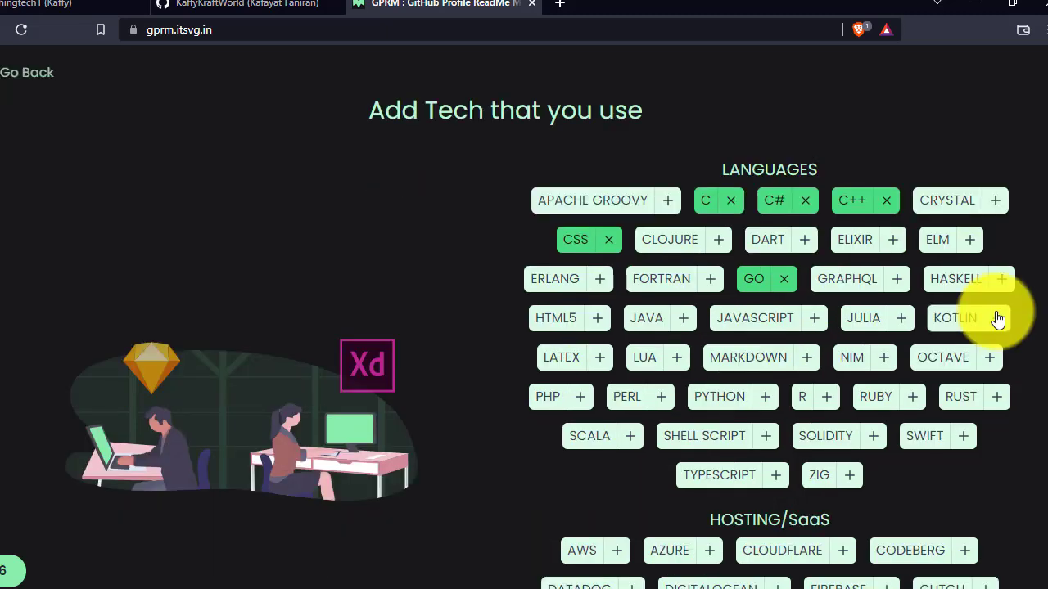
{"action": "left_click", "coordinate": [997, 320]}
{"action": "left_click", "coordinate": [809, 321]}
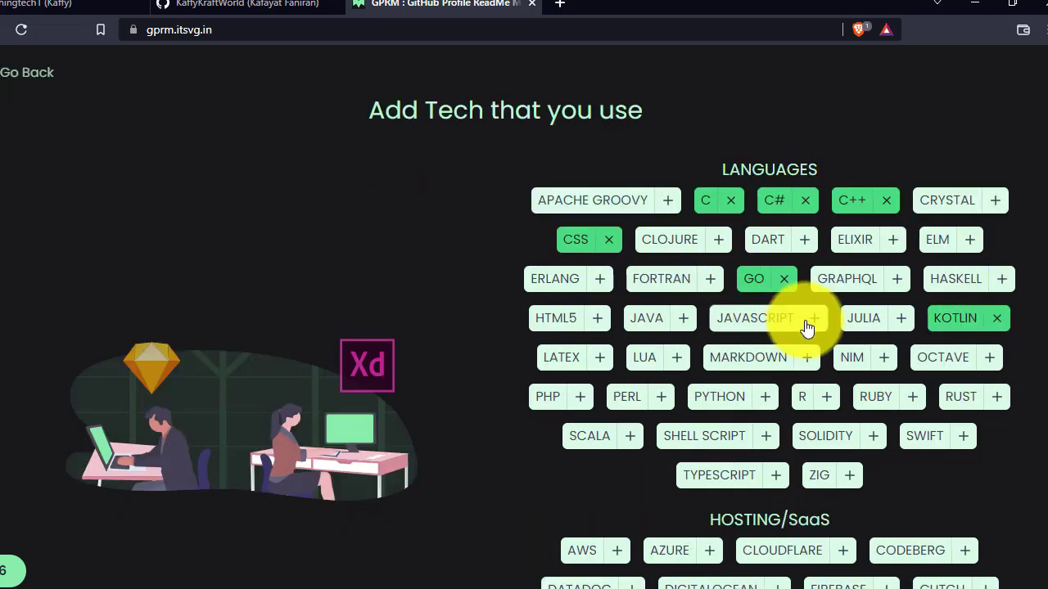
{"action": "left_click", "coordinate": [682, 322]}
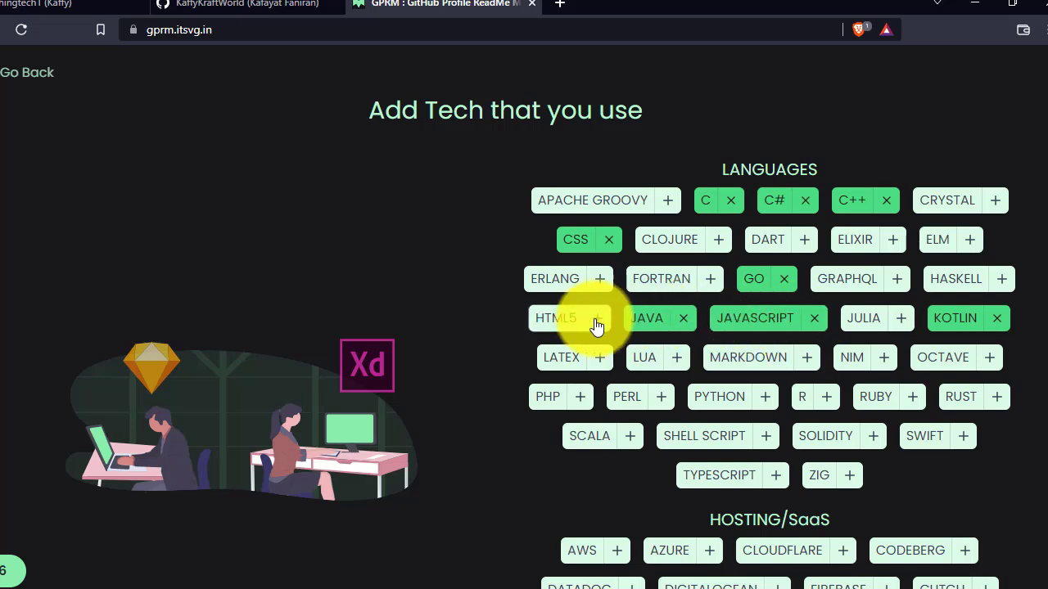
{"action": "left_click", "coordinate": [597, 319]}
{"action": "left_click", "coordinate": [581, 398]}
{"action": "scroll", "coordinate": [583, 412], "scroll_direction": "down", "scroll_amount": 1}
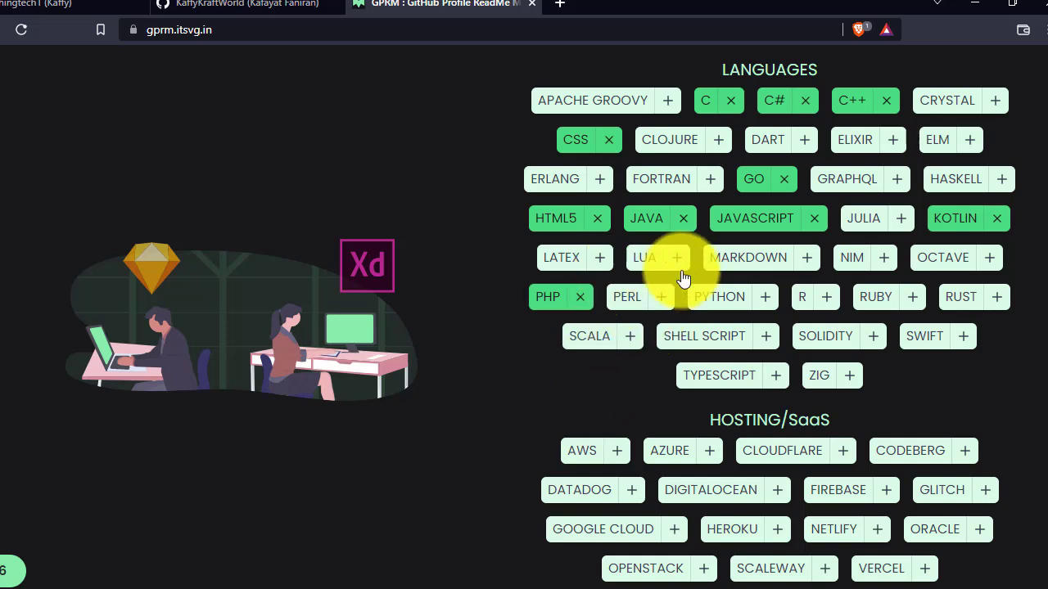
{"action": "left_click", "coordinate": [765, 297]}
{"action": "scroll", "coordinate": [766, 303], "scroll_direction": "down", "scroll_amount": 1}
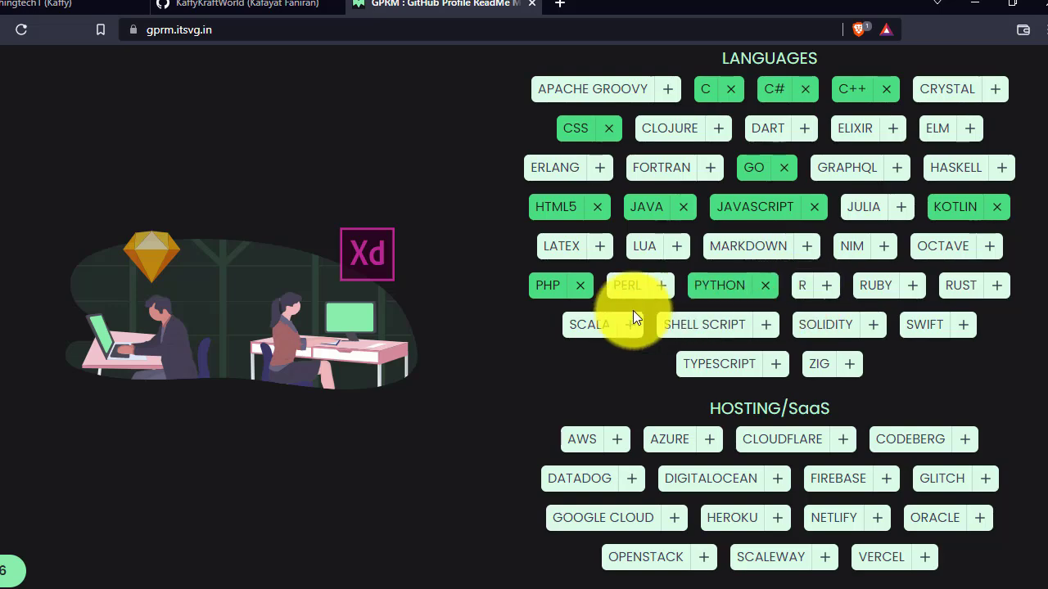
{"action": "left_click", "coordinate": [755, 326]}
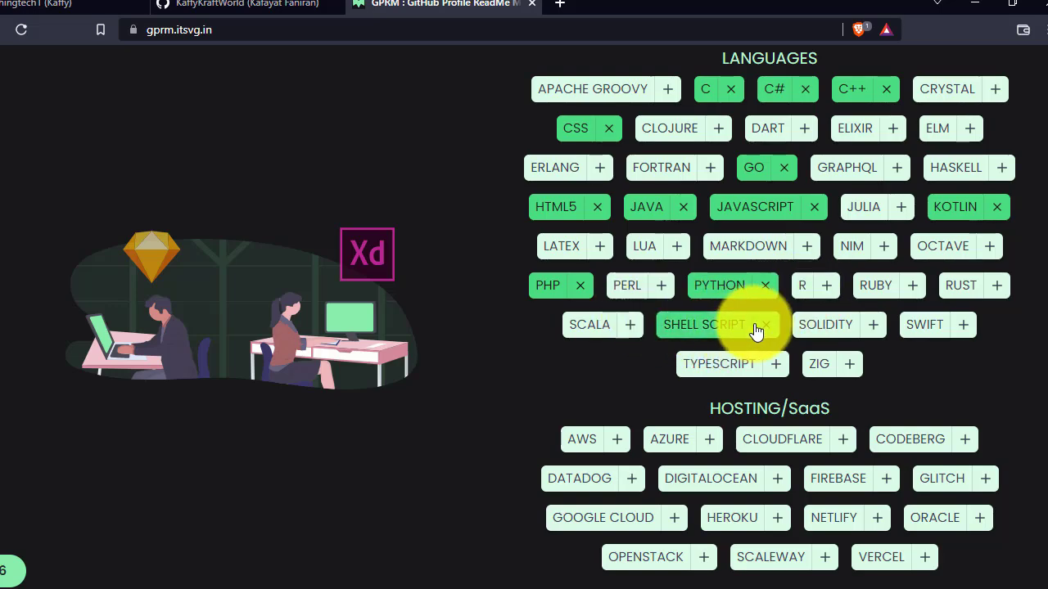
Step: Pick Cloudflare, Azure, Firebase and Oracle as hosting platforms
{"action": "scroll", "coordinate": [755, 330], "scroll_direction": "down", "scroll_amount": 2}
{"action": "scroll", "coordinate": [755, 331], "scroll_direction": "down", "scroll_amount": 2}
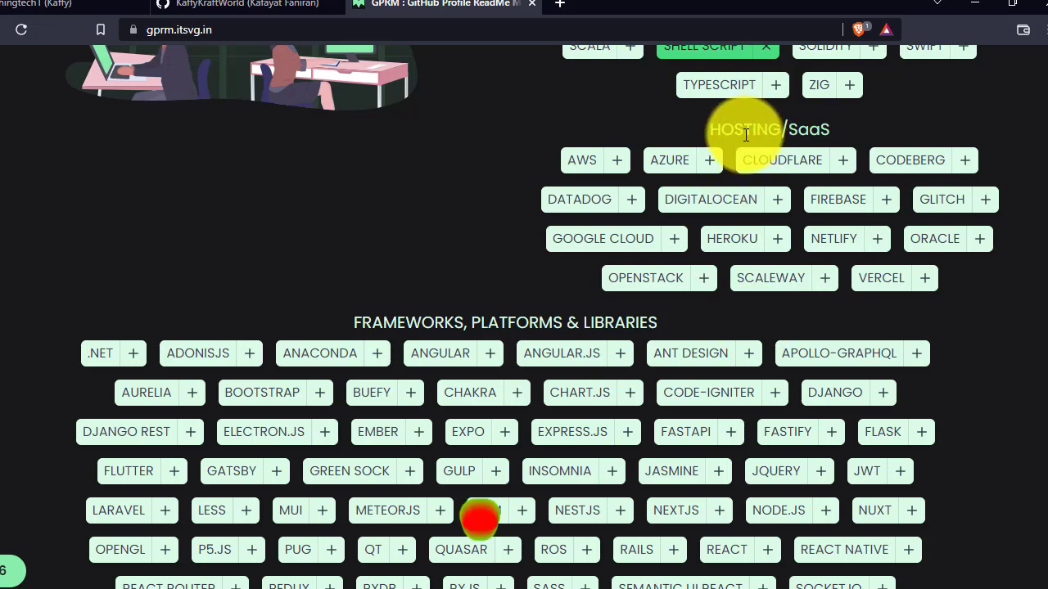
{"action": "left_click", "coordinate": [840, 161]}
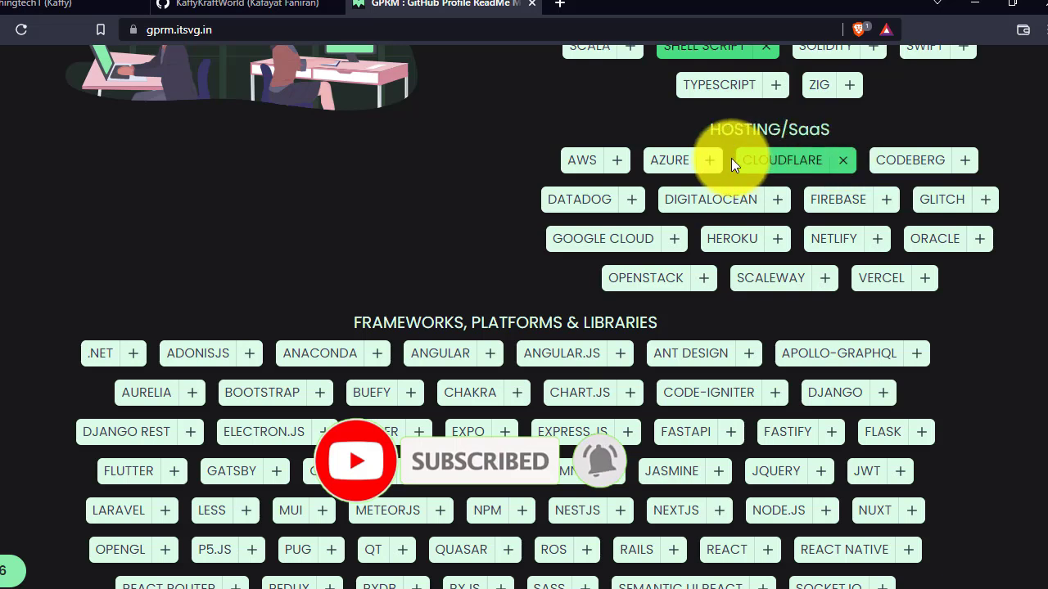
{"action": "left_click", "coordinate": [684, 167]}
{"action": "left_click", "coordinate": [852, 210]}
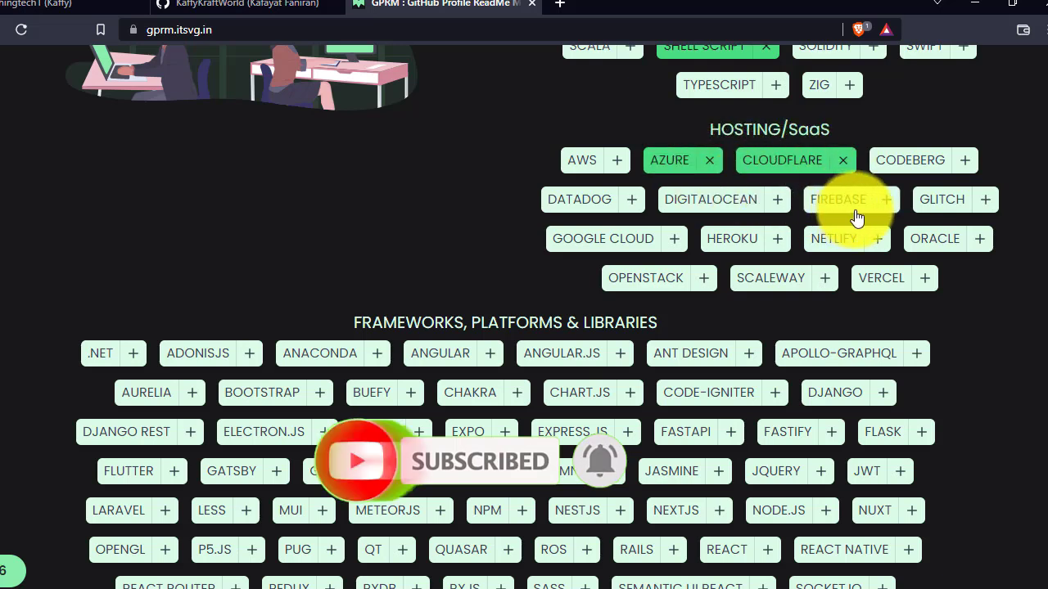
{"action": "left_click", "coordinate": [942, 252]}
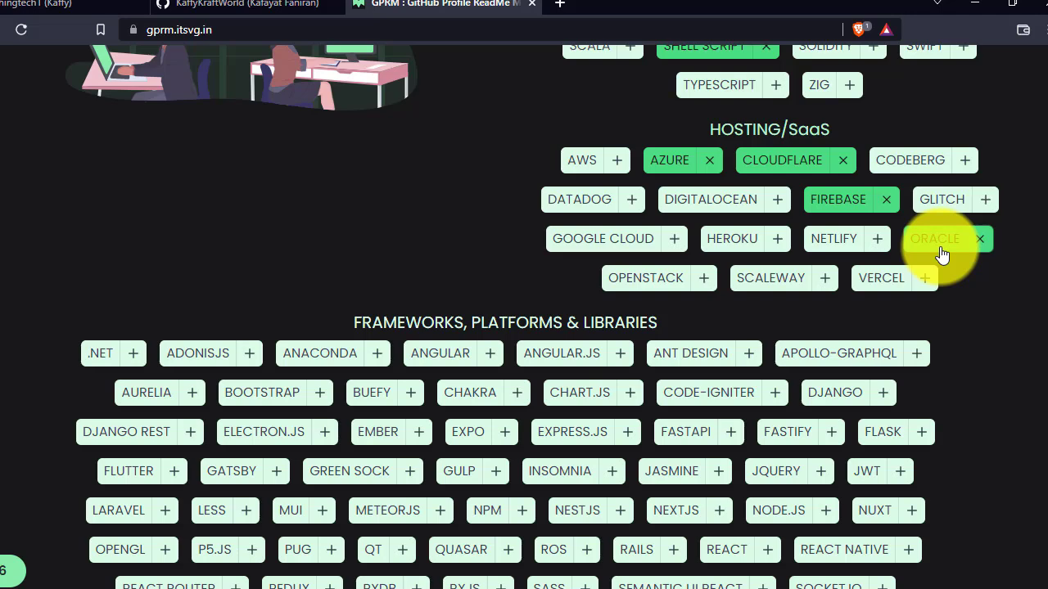
{"action": "scroll", "coordinate": [941, 249], "scroll_direction": "down", "scroll_amount": 3}
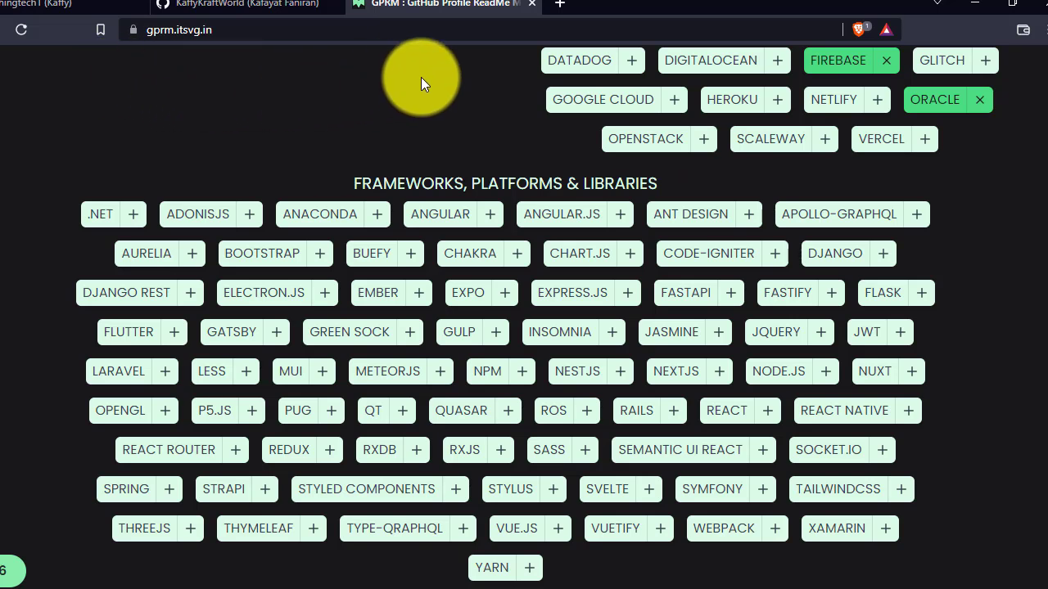
Step: Add Bootstrap, .NET, Expo, Ember, NextJS, Laravel and Flutter to the frameworks
{"action": "left_click", "coordinate": [285, 268]}
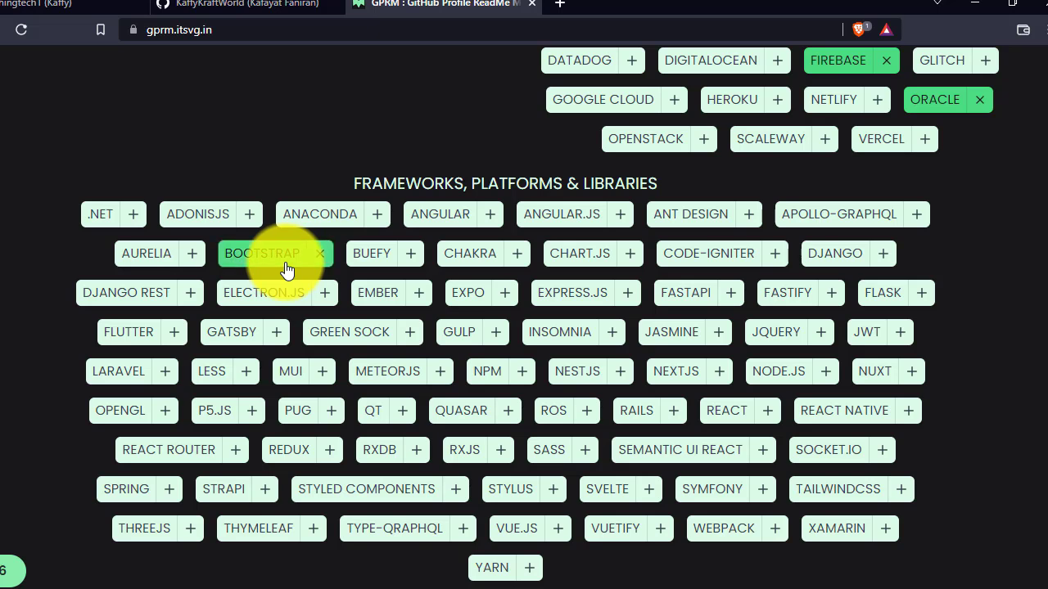
{"action": "left_click", "coordinate": [104, 215]}
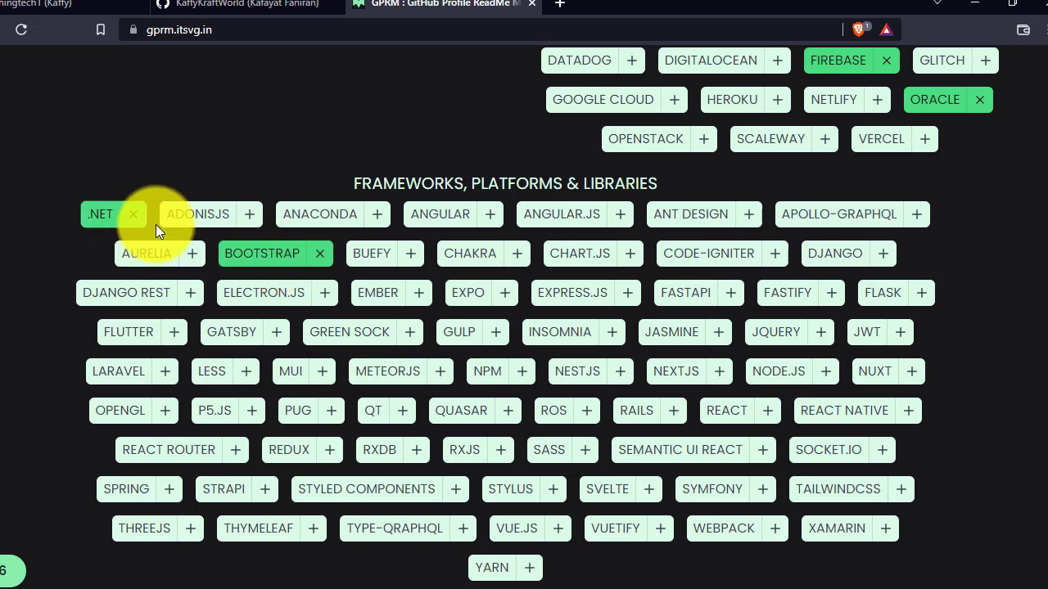
{"action": "left_click", "coordinate": [481, 294]}
{"action": "left_click", "coordinate": [404, 295]}
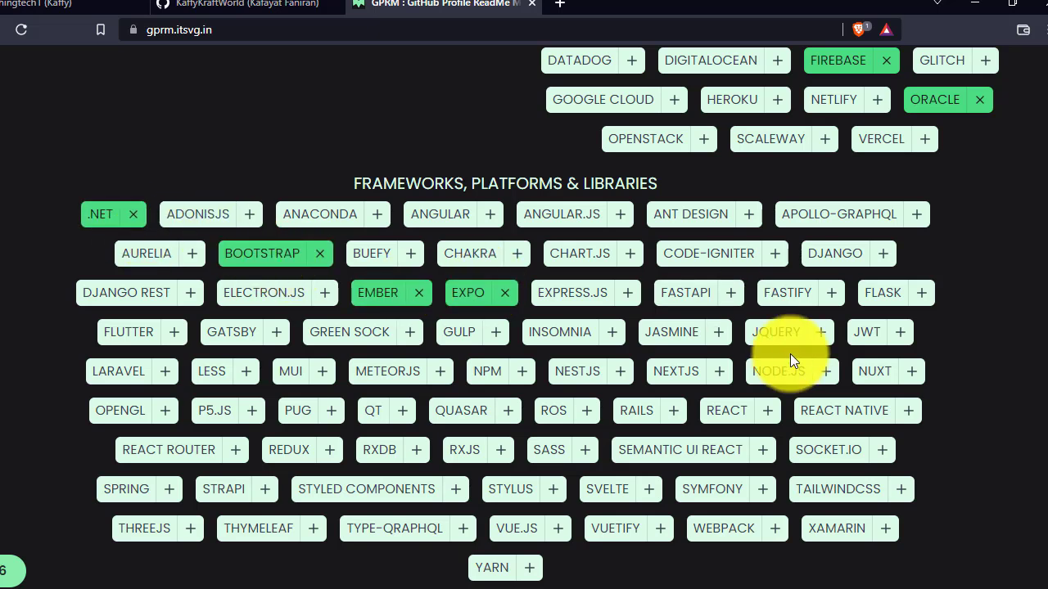
{"action": "left_click", "coordinate": [685, 374]}
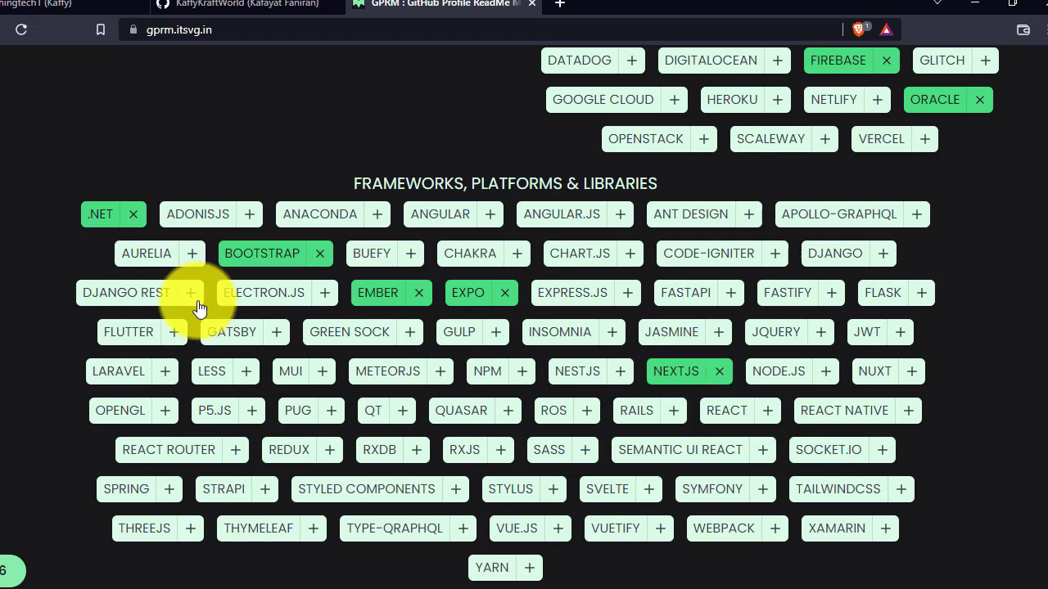
{"action": "left_click", "coordinate": [107, 373]}
{"action": "left_click", "coordinate": [113, 335]}
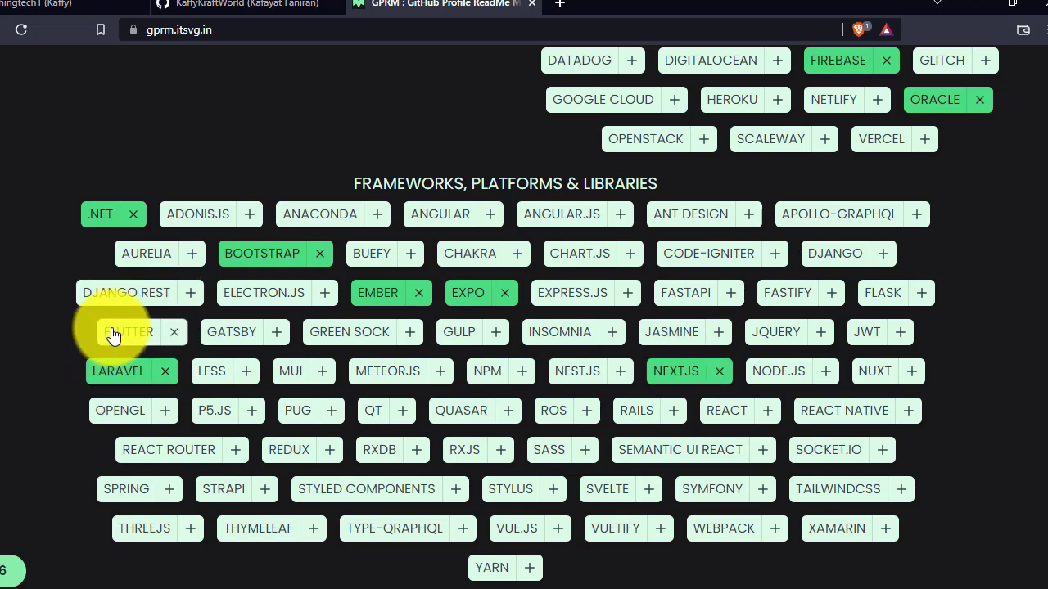
Step: Add Apache as a server, plus Amazon DynamoDB, MySQL, MongoDB and Microsoft SQL Server databases
{"action": "scroll", "coordinate": [113, 336], "scroll_direction": "down", "scroll_amount": 5}
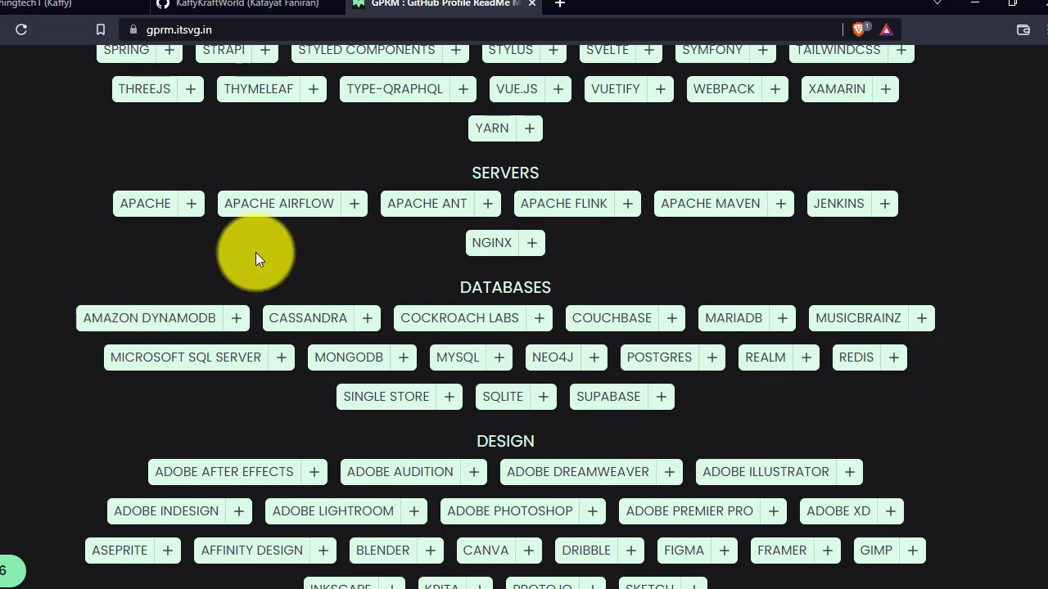
{"action": "left_click", "coordinate": [170, 215]}
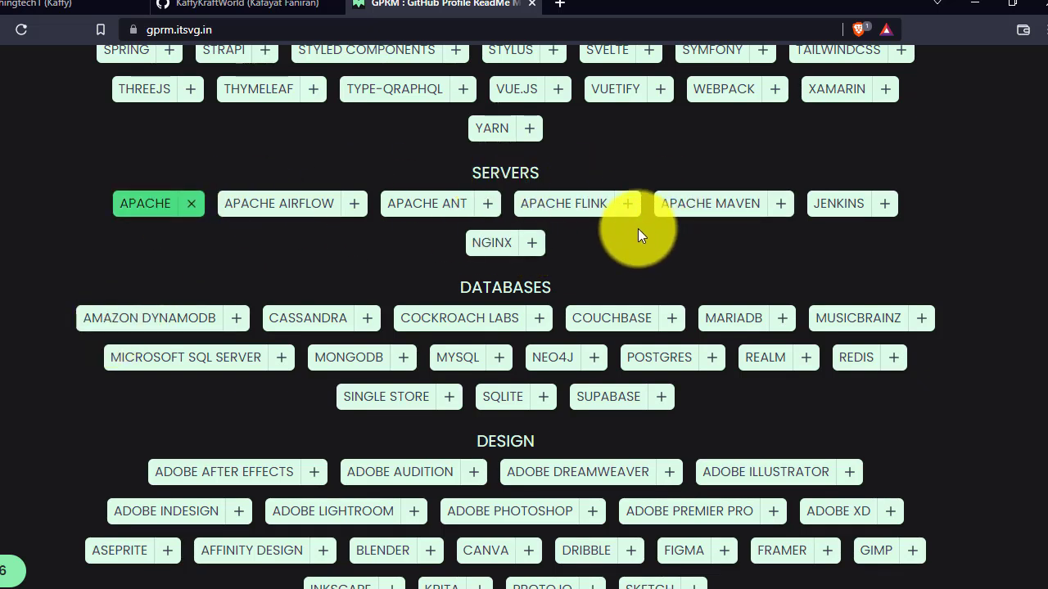
{"action": "scroll", "coordinate": [99, 239], "scroll_direction": "down", "scroll_amount": 2}
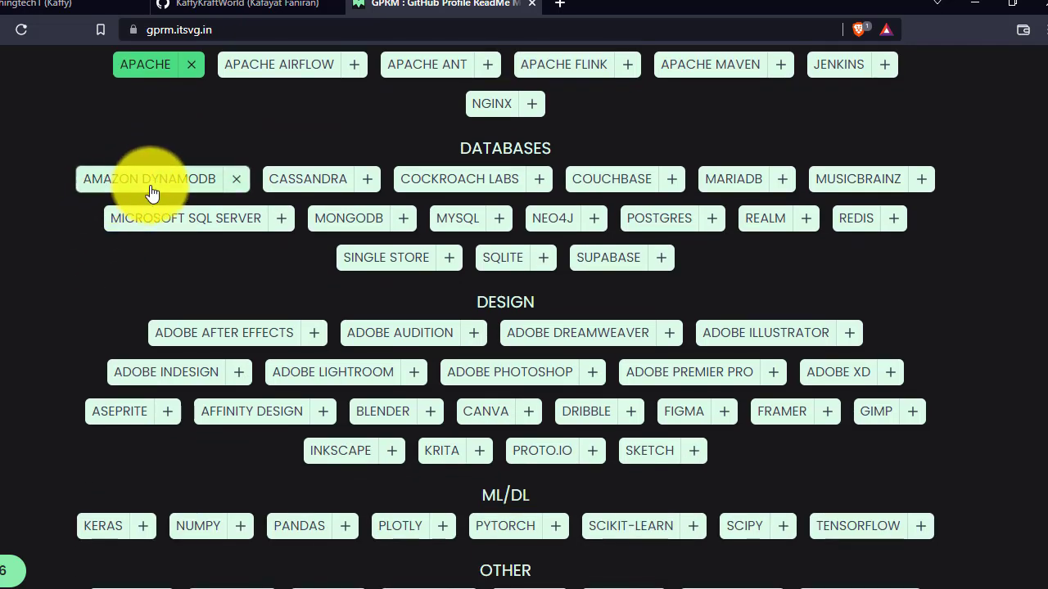
{"action": "left_click", "coordinate": [152, 191]}
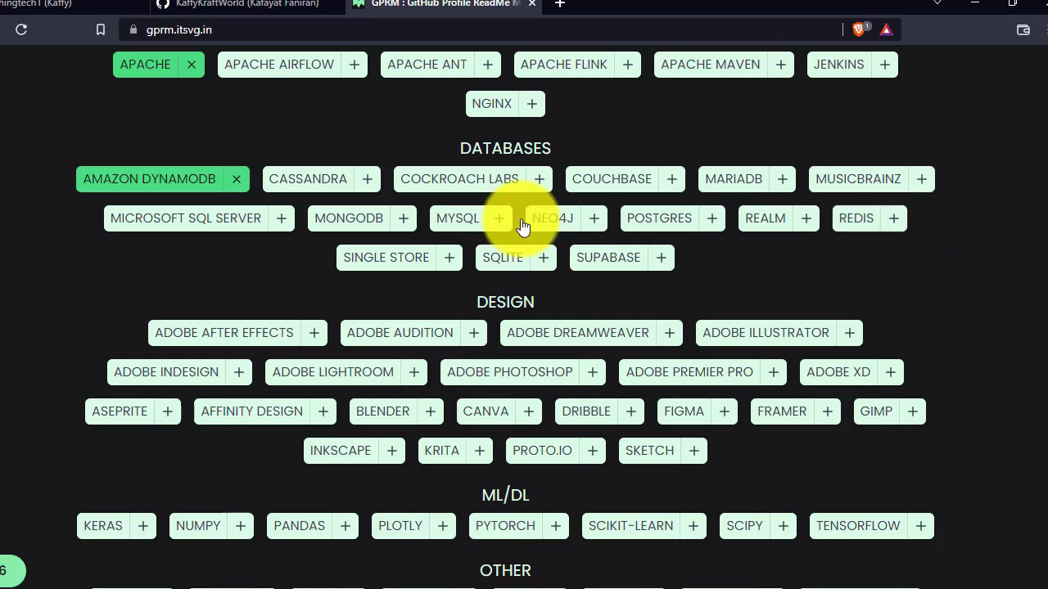
{"action": "left_click", "coordinate": [463, 221]}
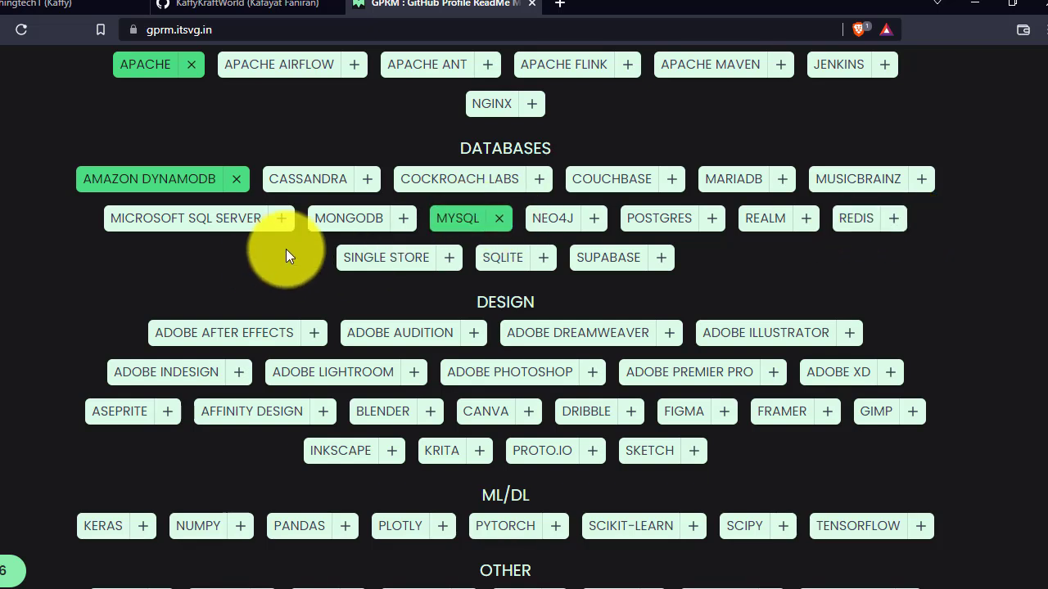
{"action": "left_click", "coordinate": [350, 222]}
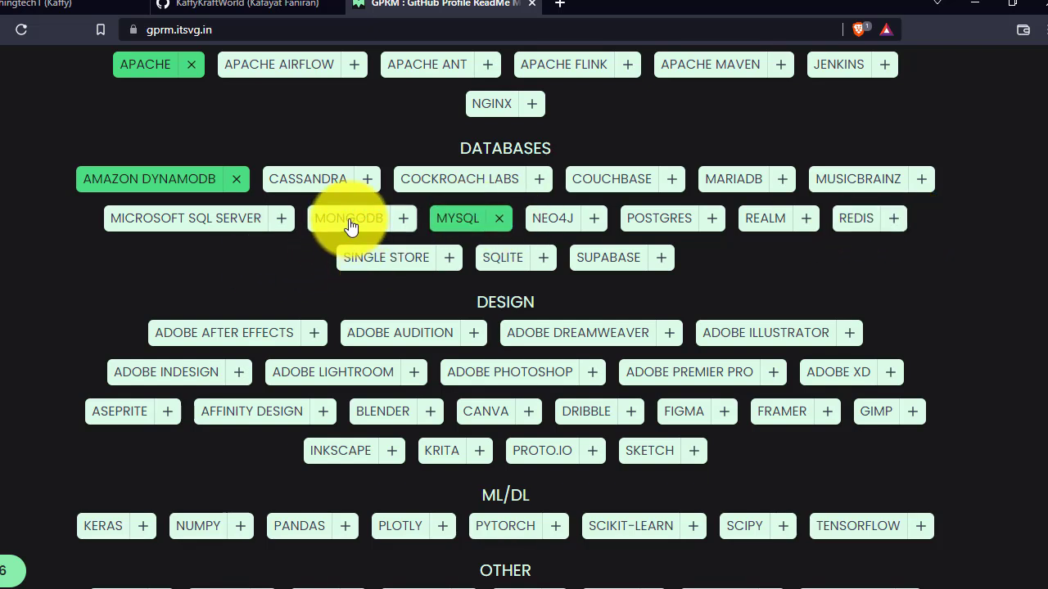
{"action": "left_click", "coordinate": [225, 221]}
{"action": "scroll", "coordinate": [219, 223], "scroll_direction": "down", "scroll_amount": 1}
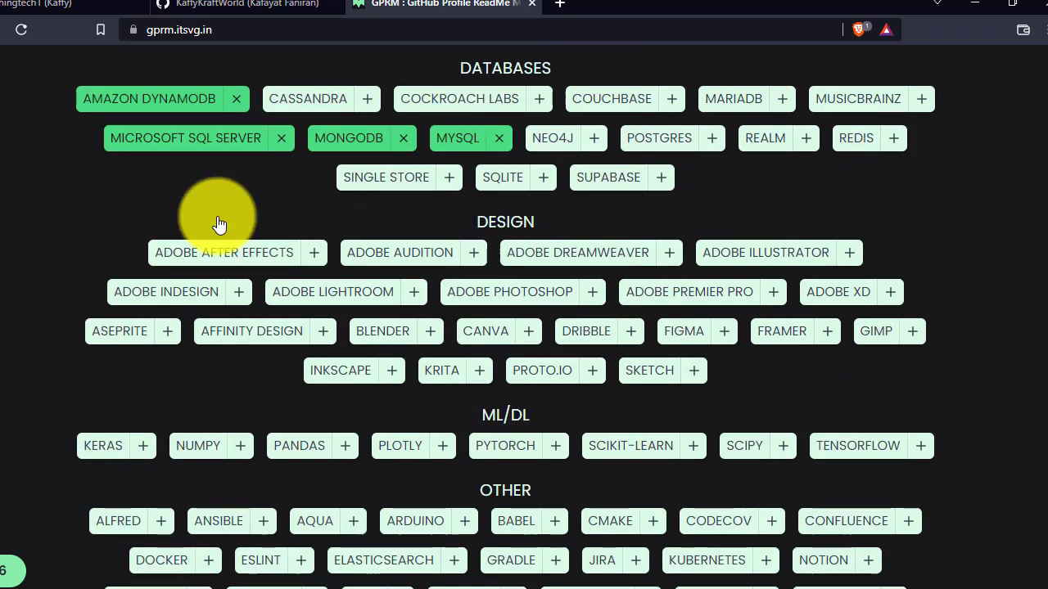
Step: Tick Adobe After Effects, Audition, Dreamweaver, Illustrator, XD, Canva and Figma under Design
{"action": "scroll", "coordinate": [220, 223], "scroll_direction": "down", "scroll_amount": 1}
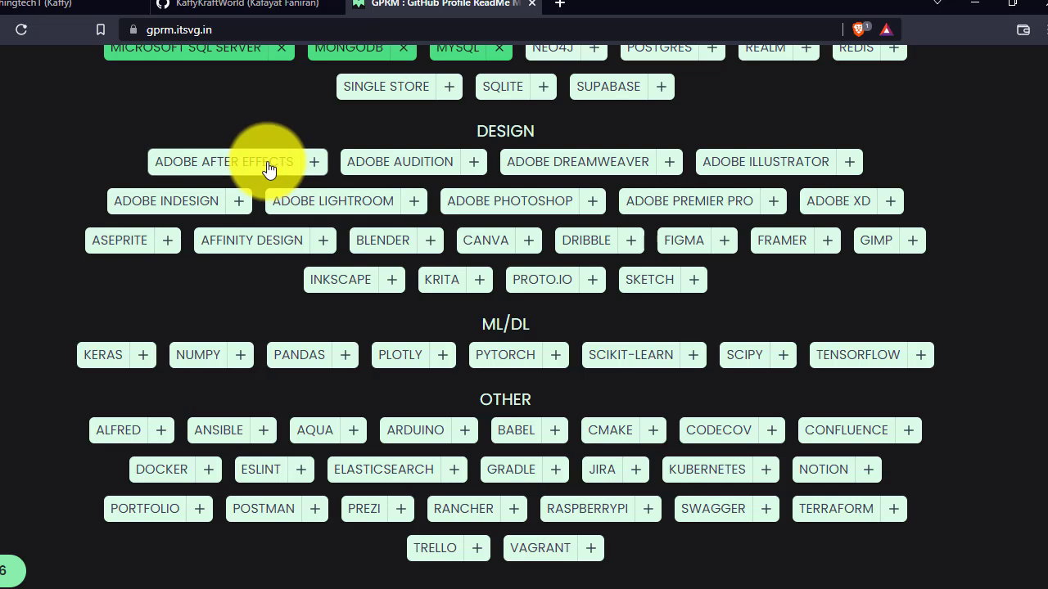
{"action": "left_click", "coordinate": [268, 168]}
{"action": "left_click", "coordinate": [422, 162]}
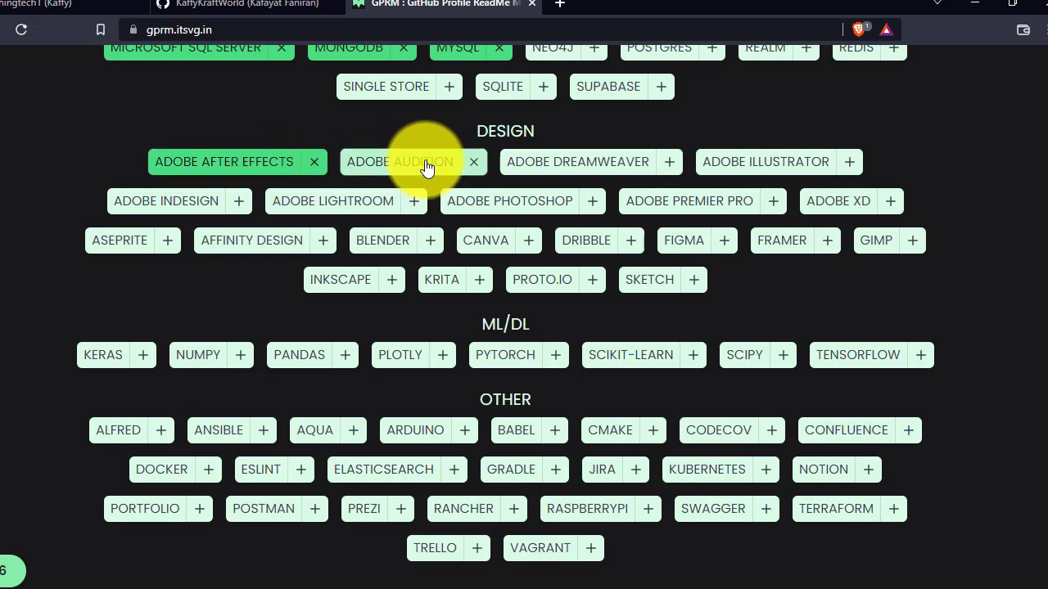
{"action": "left_click", "coordinate": [606, 163]}
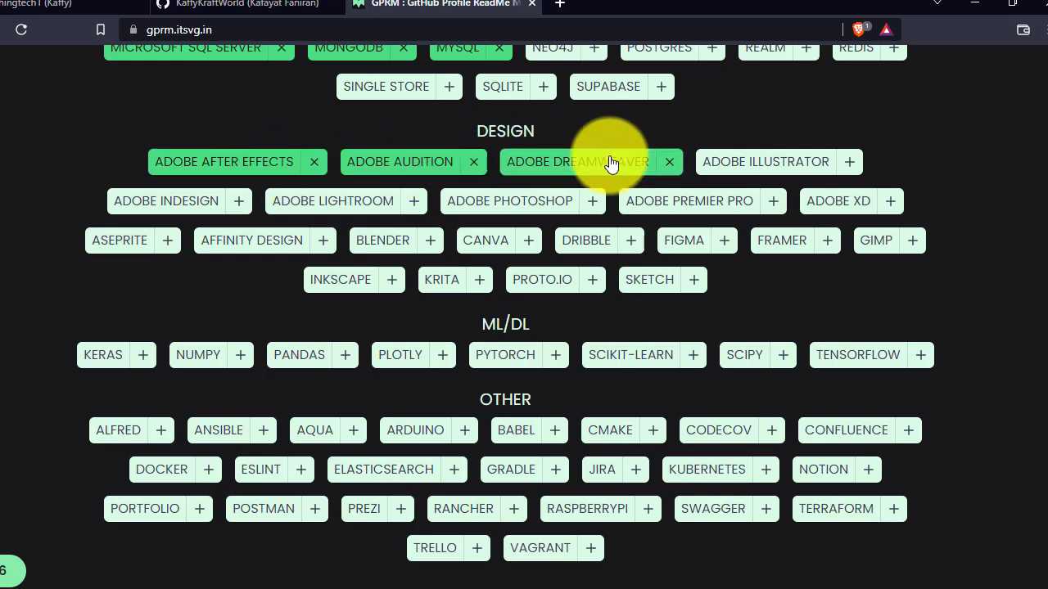
{"action": "left_click", "coordinate": [806, 168]}
{"action": "left_click", "coordinate": [870, 211]}
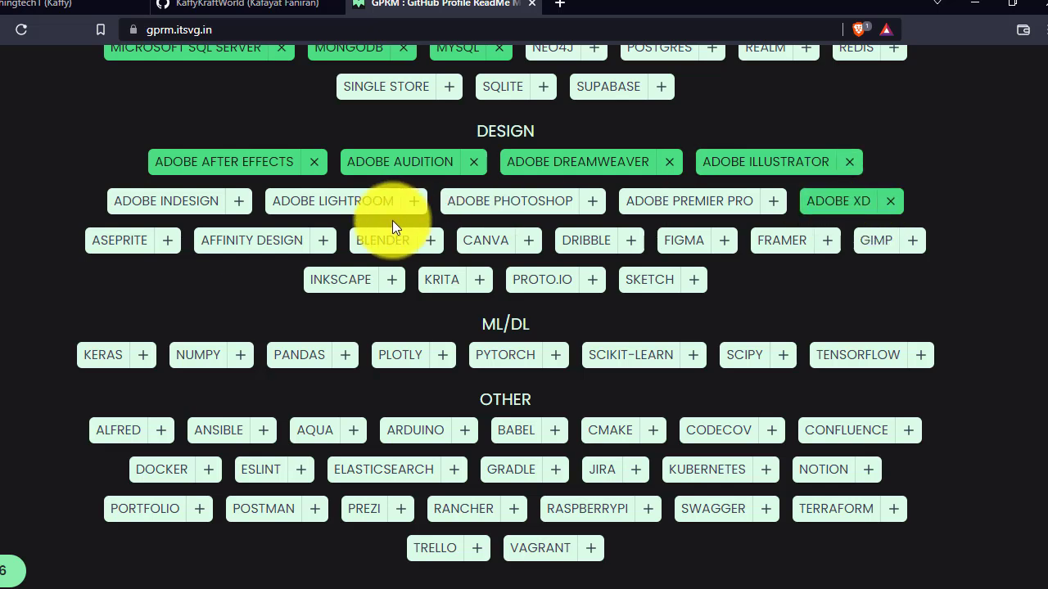
{"action": "left_click", "coordinate": [499, 247]}
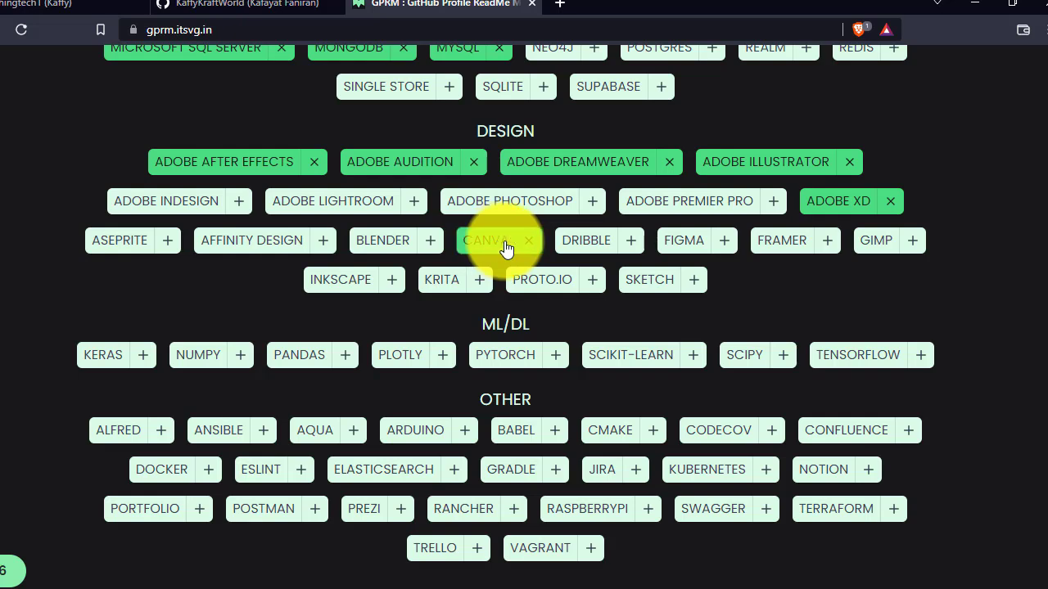
{"action": "left_click", "coordinate": [663, 247]}
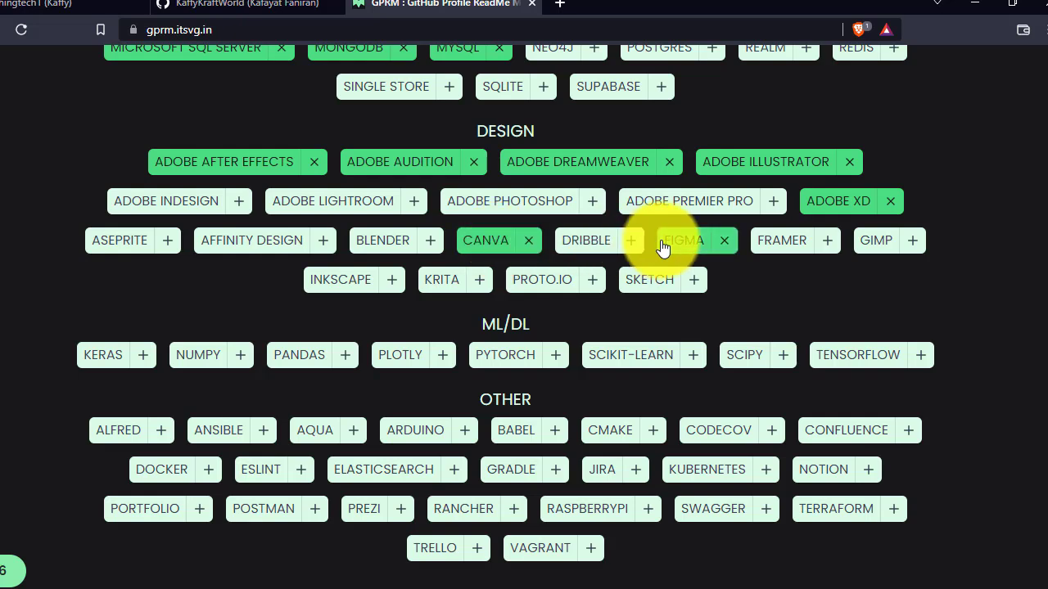
{"action": "scroll", "coordinate": [663, 247], "scroll_direction": "down", "scroll_amount": 3}
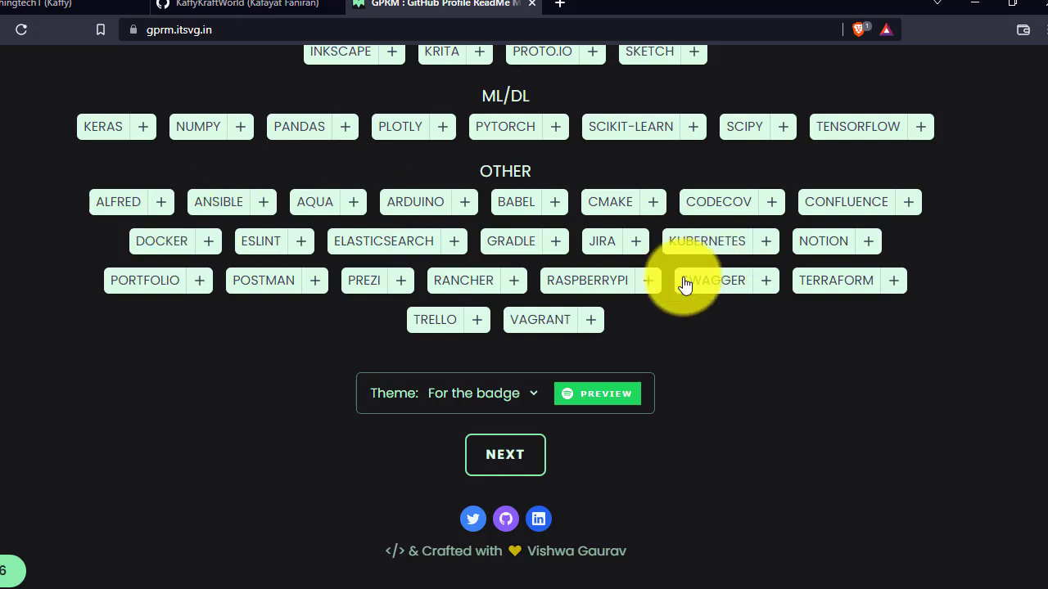
Step: Continue past the skills list and the empty donation fields to the extras page
{"action": "left_click", "coordinate": [507, 459]}
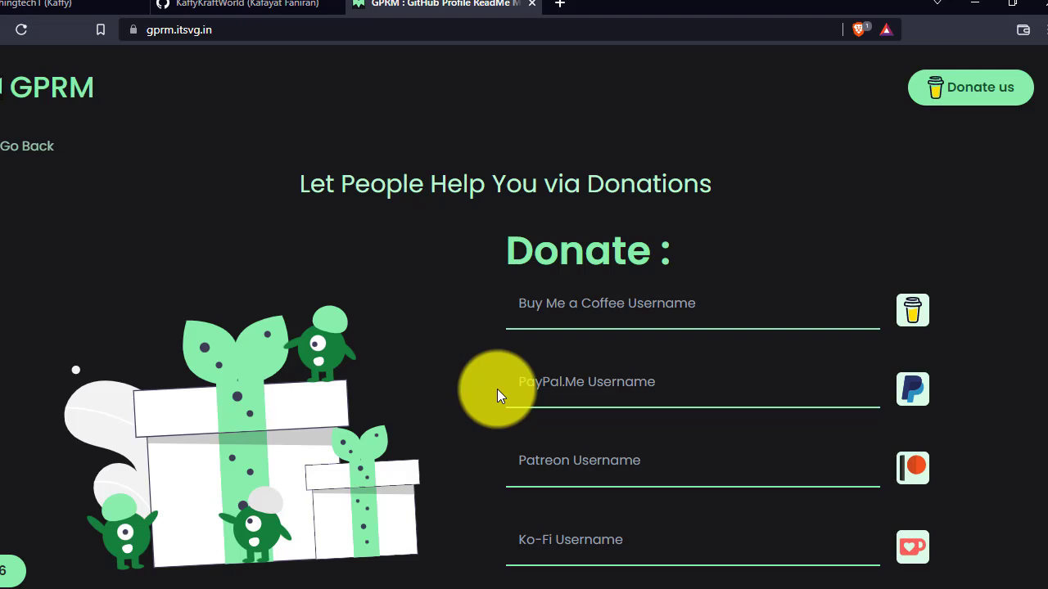
{"action": "scroll", "coordinate": [497, 389], "scroll_direction": "down", "scroll_amount": 1}
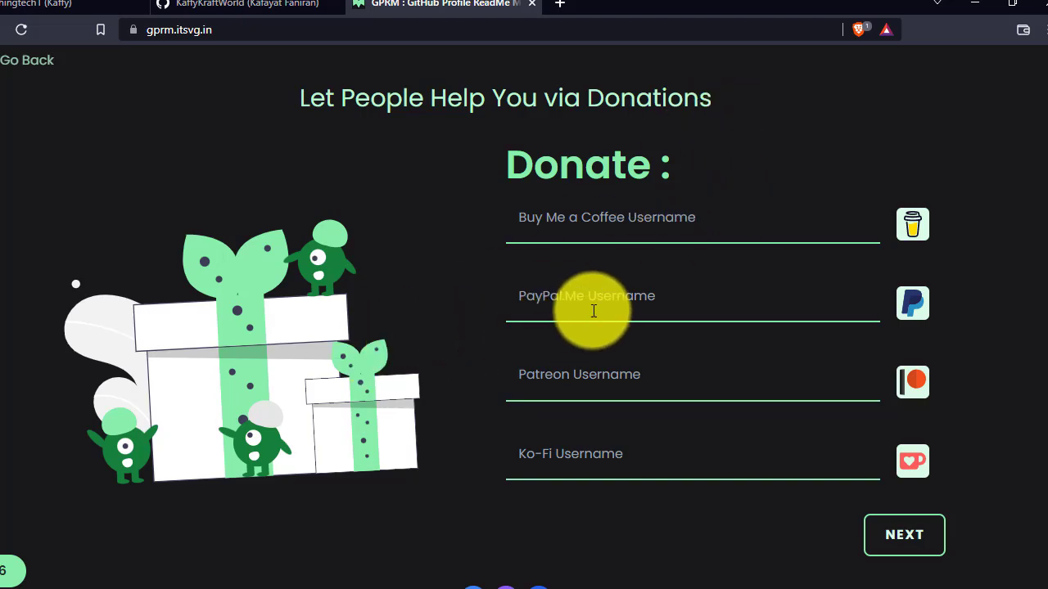
{"action": "scroll", "coordinate": [592, 374], "scroll_direction": "down", "scroll_amount": 1}
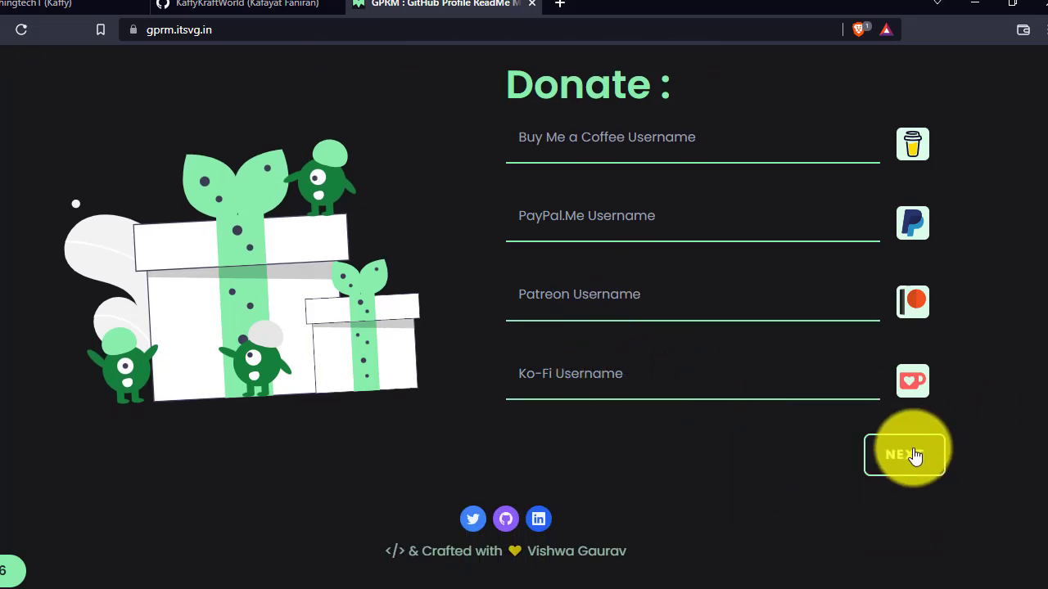
{"action": "left_click", "coordinate": [917, 453]}
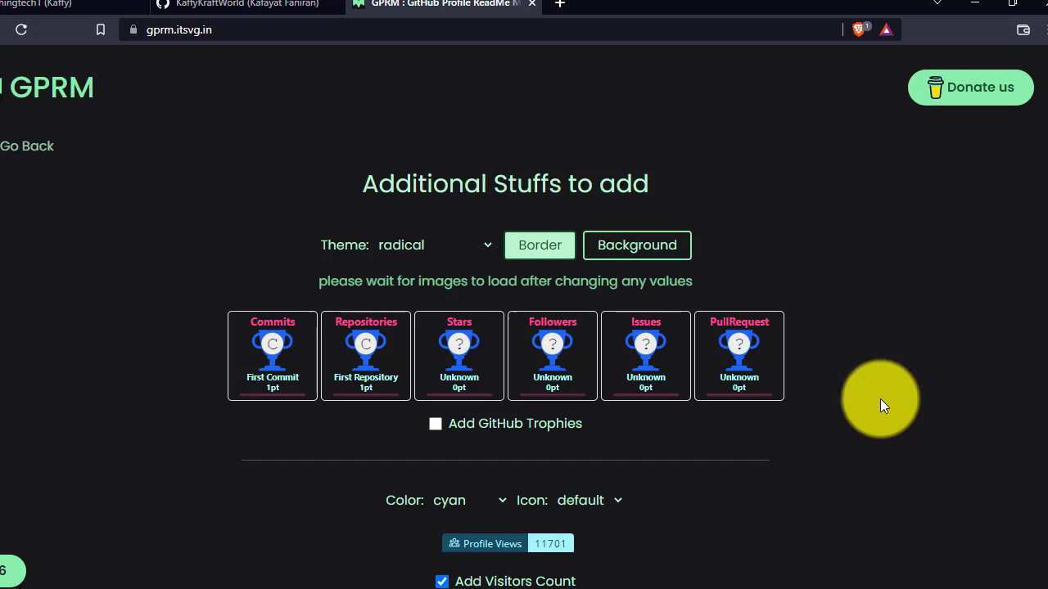
Step: Set the trophy theme to chalk, enable GitHub Trophies, and make the views badge red
{"action": "left_click", "coordinate": [483, 245]}
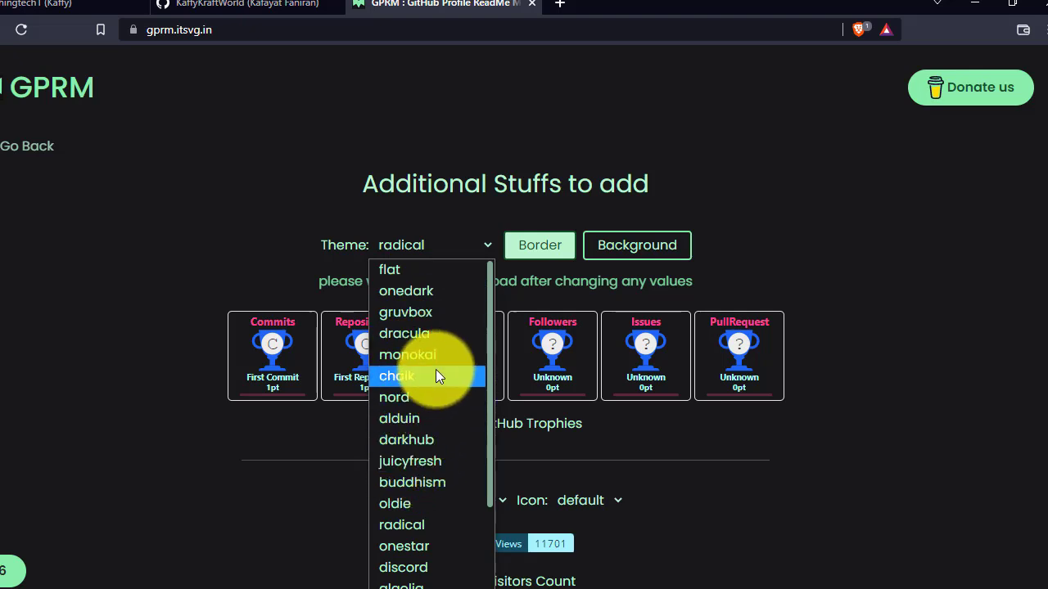
{"action": "left_click", "coordinate": [402, 526]}
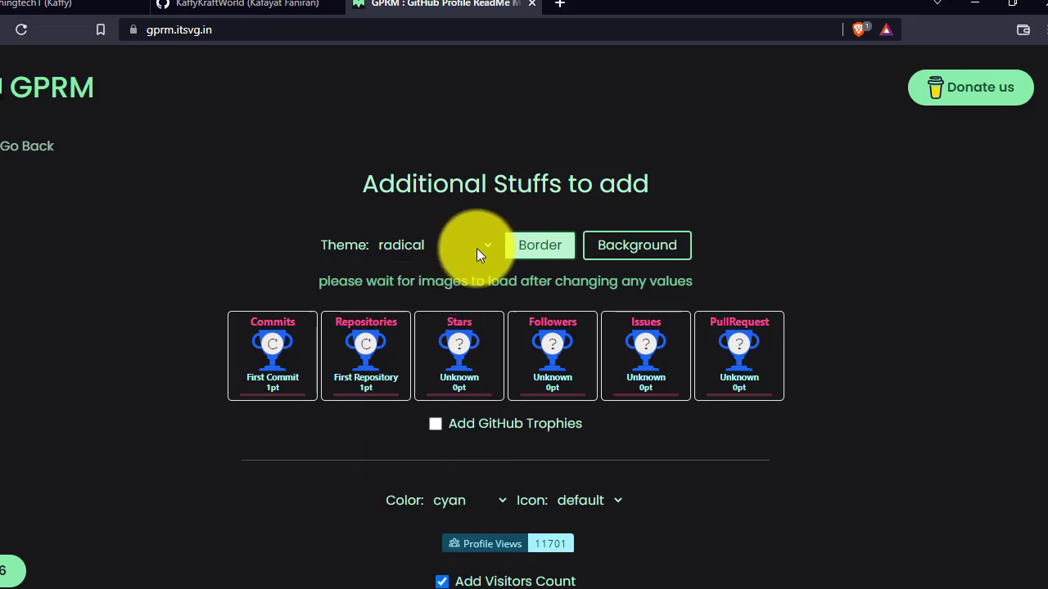
{"action": "left_click", "coordinate": [491, 244]}
{"action": "left_click", "coordinate": [437, 276]}
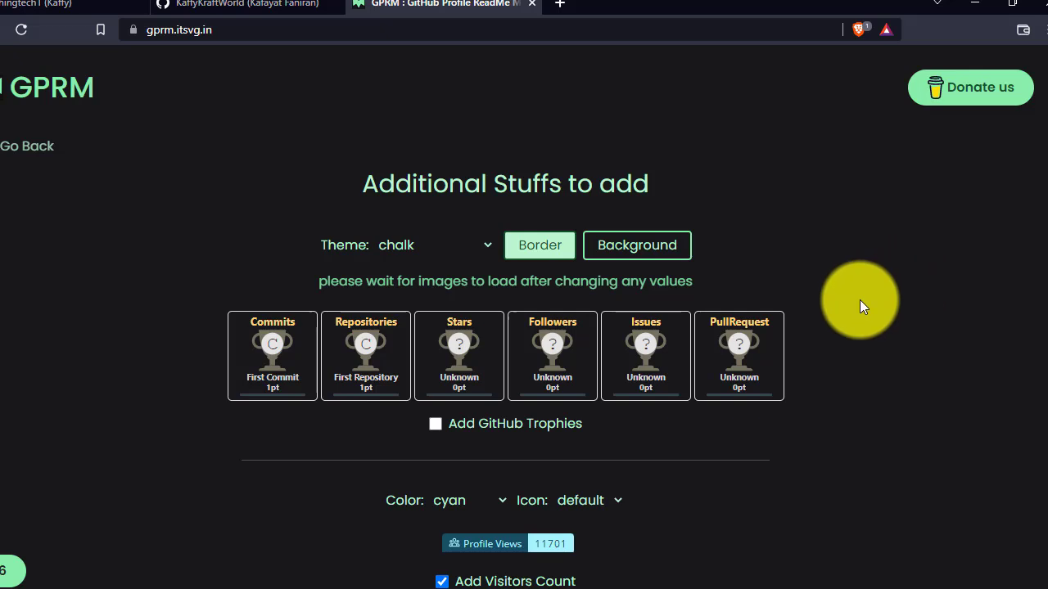
{"action": "scroll", "coordinate": [860, 300], "scroll_direction": "down", "scroll_amount": 3}
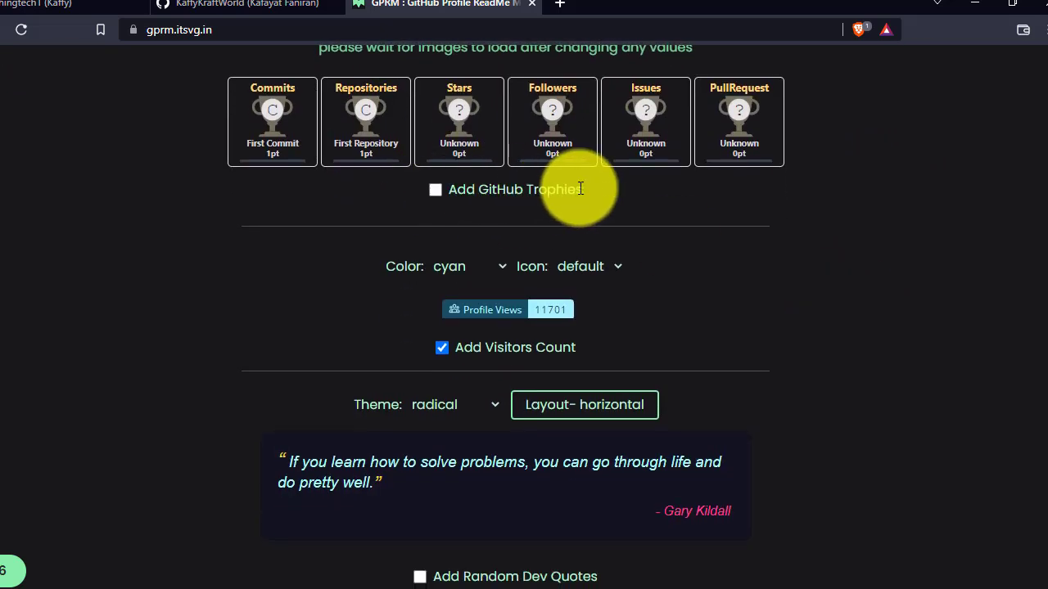
{"action": "left_click", "coordinate": [437, 190]}
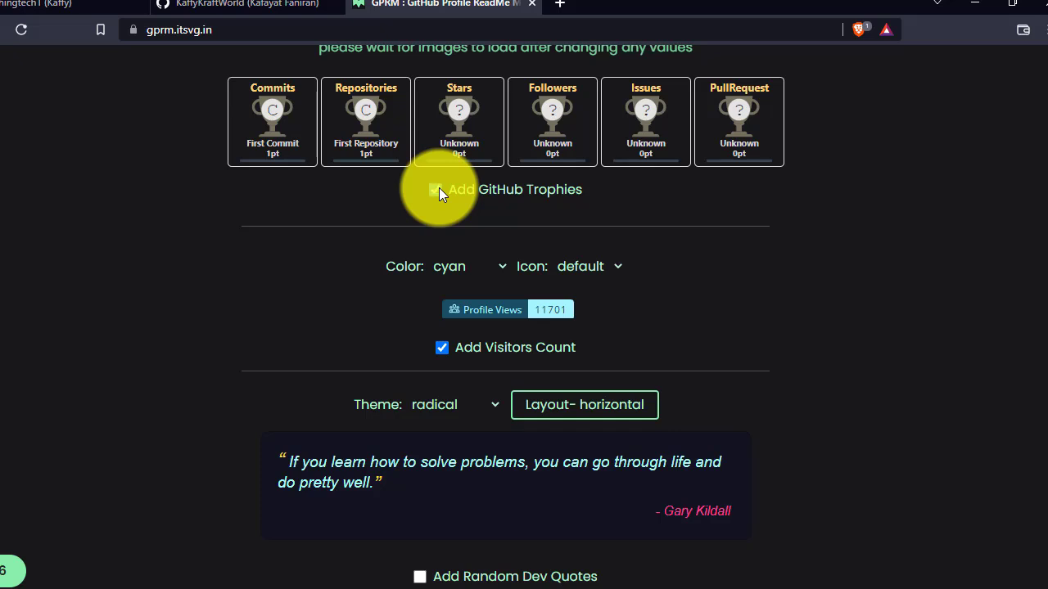
{"action": "left_click", "coordinate": [501, 267]}
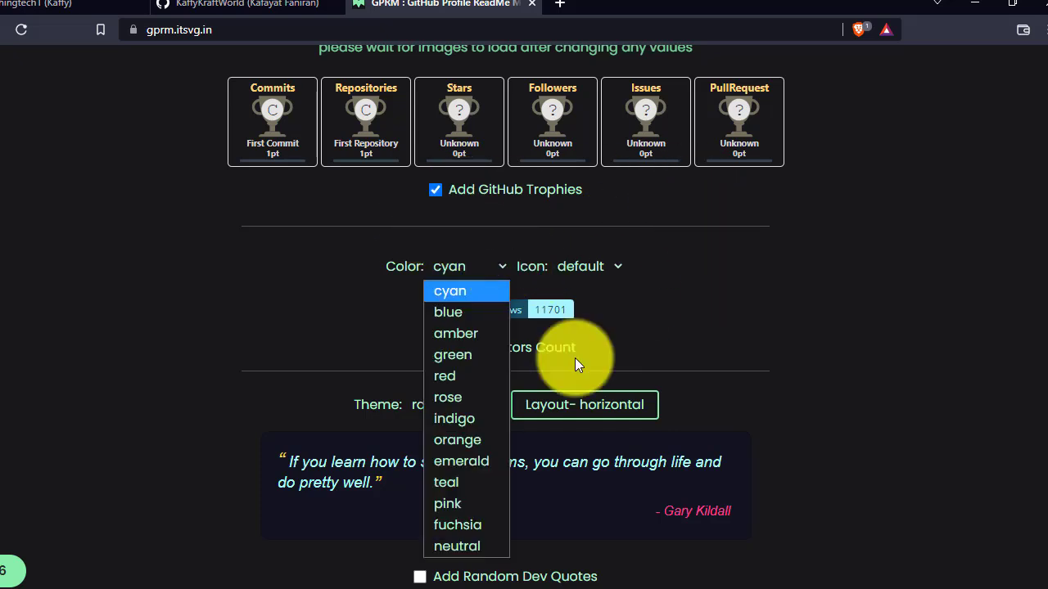
{"action": "left_click", "coordinate": [449, 373]}
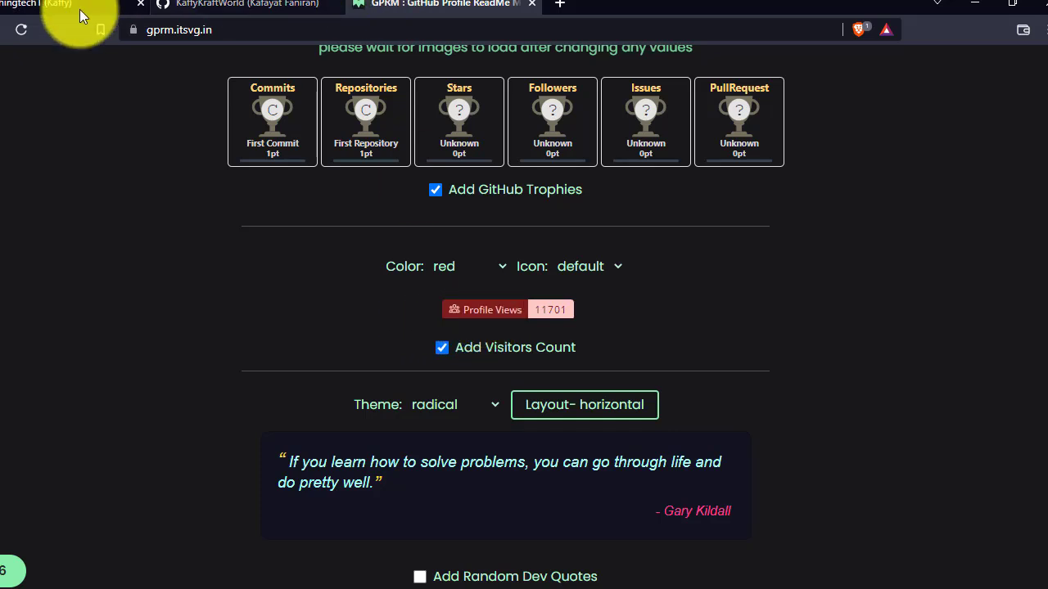
Step: Scroll the live GitHub profile to check its meme and Profile Views badge, then return
{"action": "left_click", "coordinate": [276, 4]}
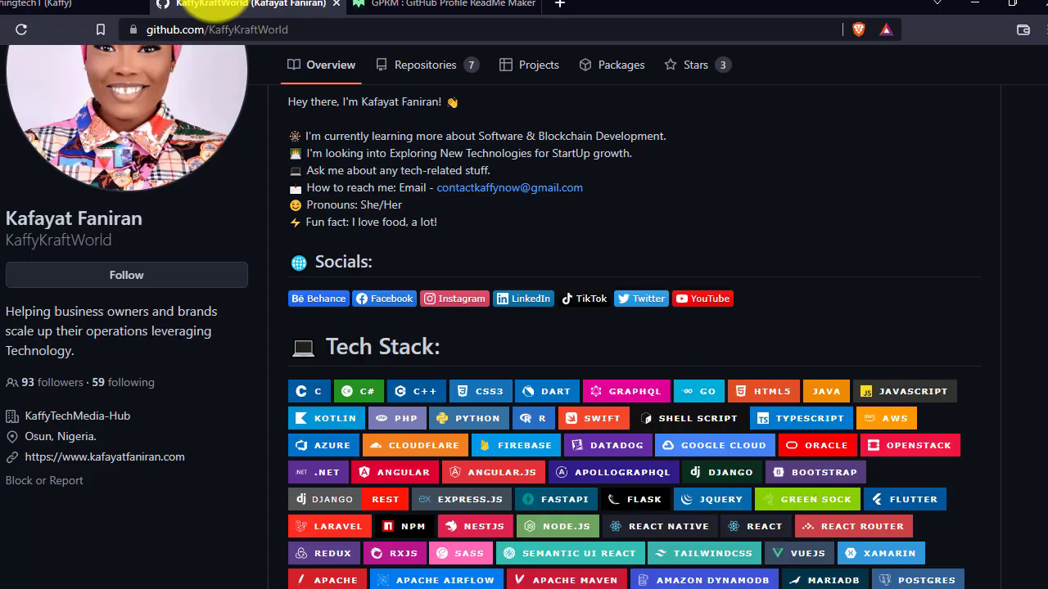
{"action": "scroll", "coordinate": [316, 390], "scroll_direction": "down", "scroll_amount": 20}
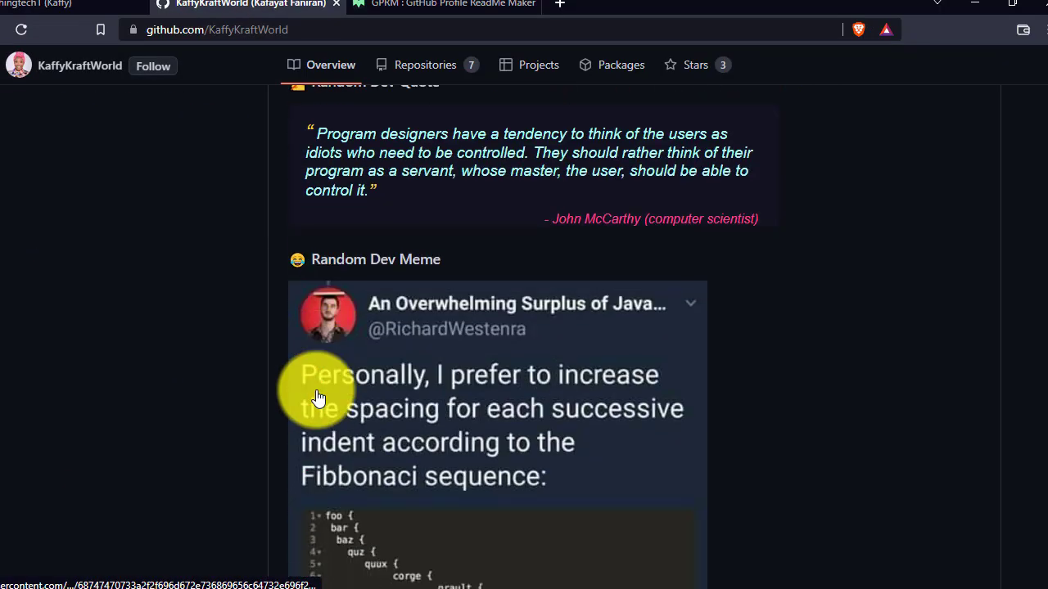
{"action": "scroll", "coordinate": [319, 398], "scroll_direction": "down", "scroll_amount": 6}
{"action": "scroll", "coordinate": [381, 250], "scroll_direction": "up", "scroll_amount": 3}
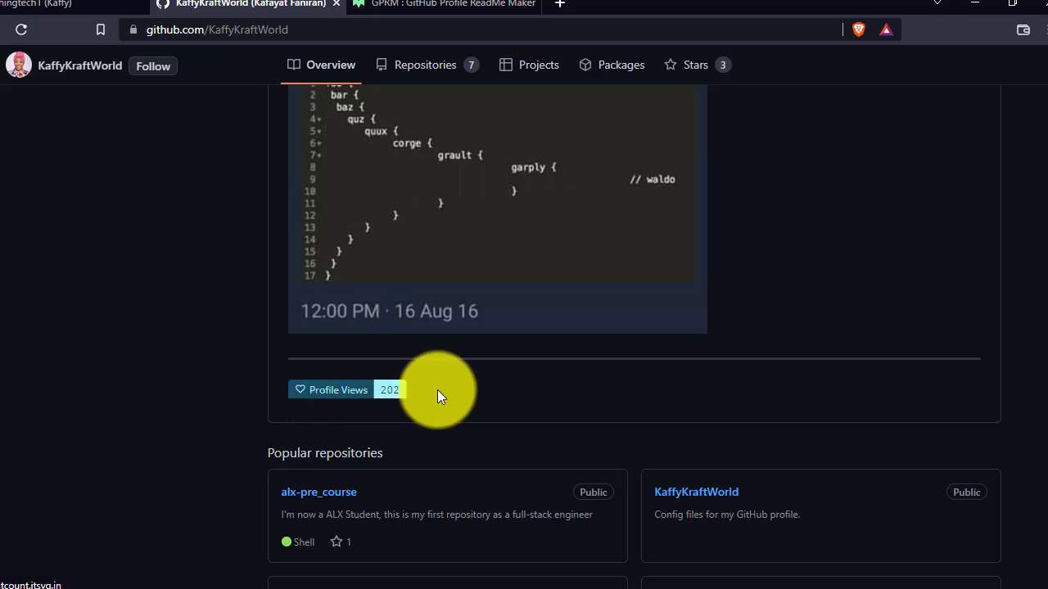
{"action": "left_click", "coordinate": [384, 4]}
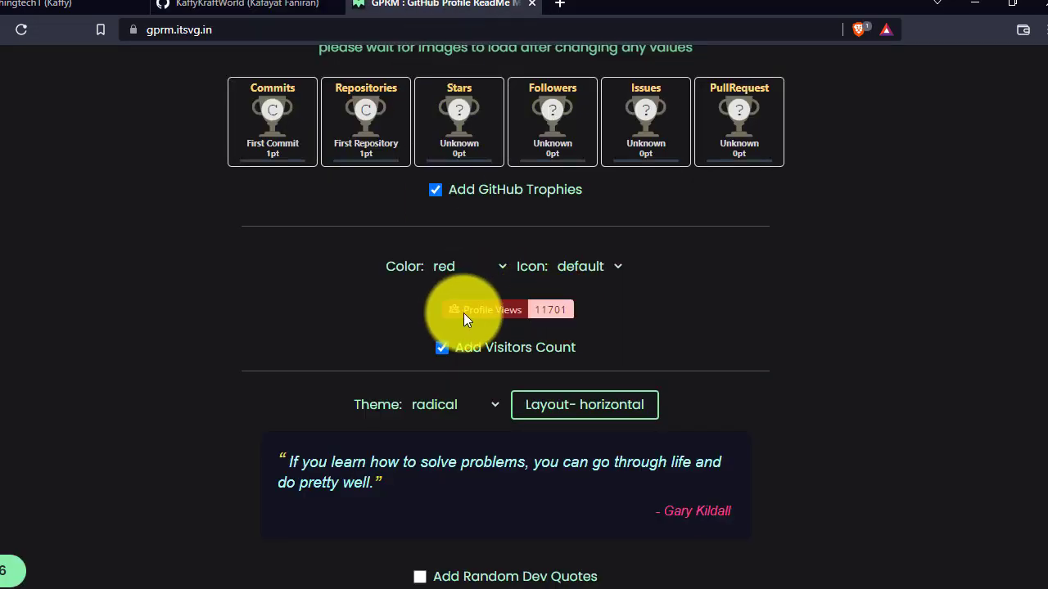
Step: Set the Profile Views badge colour to indigo and its icon to code
{"action": "left_click", "coordinate": [500, 267]}
{"action": "left_click", "coordinate": [476, 419]}
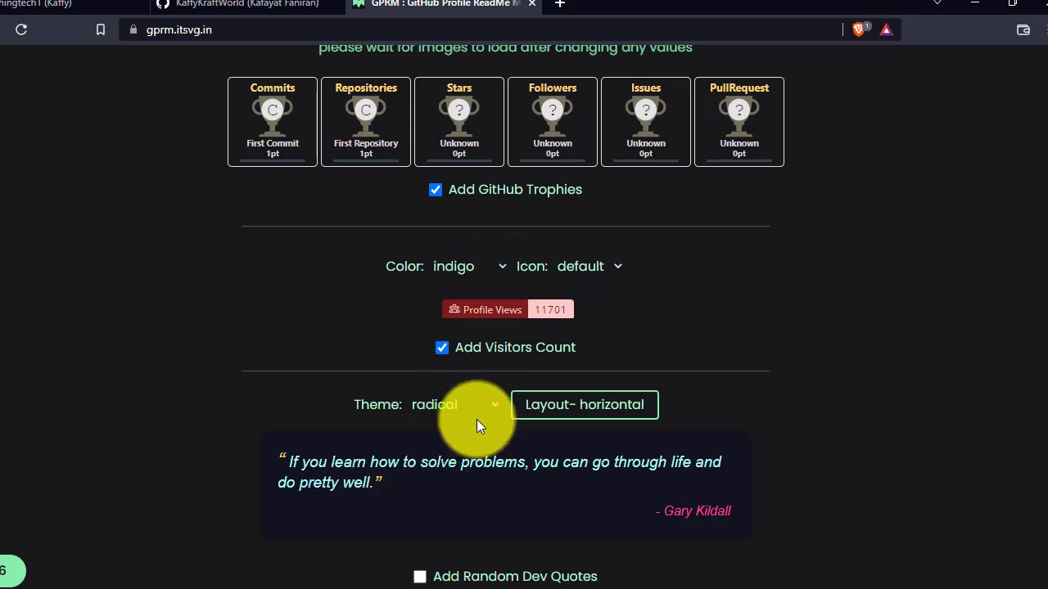
{"action": "left_click", "coordinate": [601, 267]}
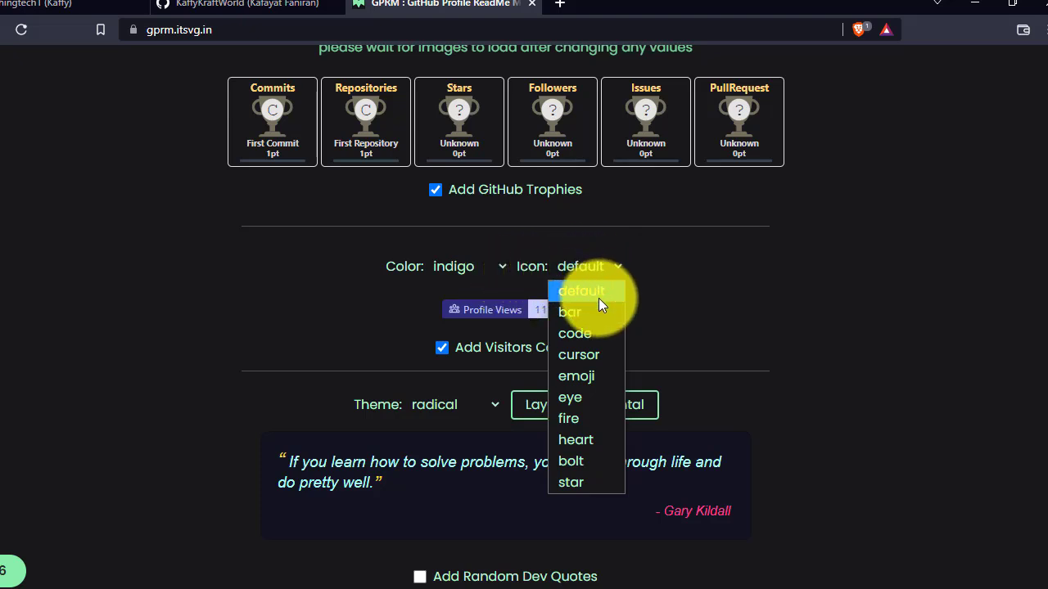
{"action": "left_click", "coordinate": [589, 376]}
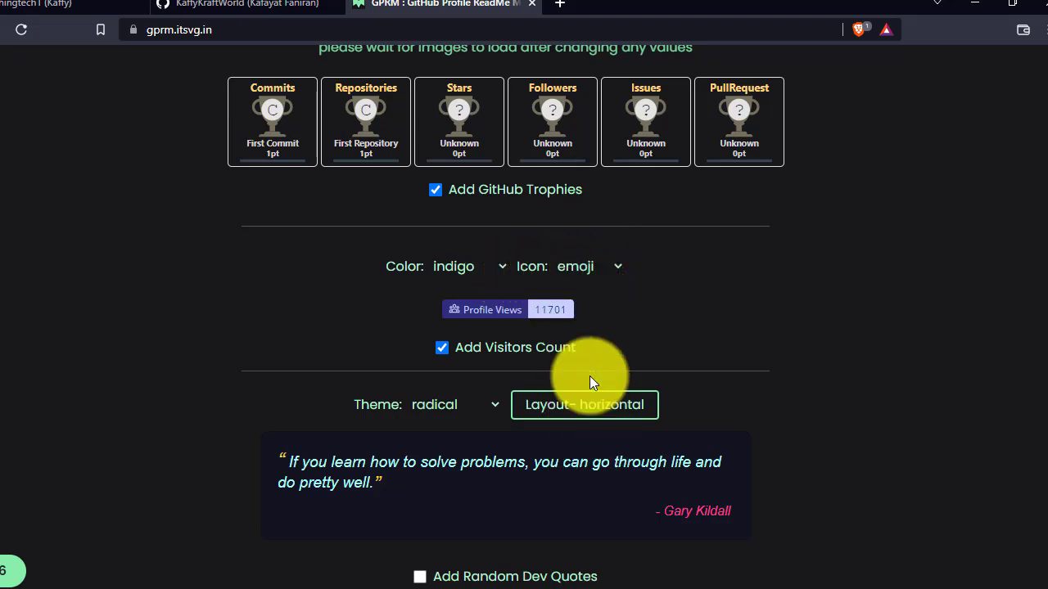
{"action": "left_click", "coordinate": [606, 267]}
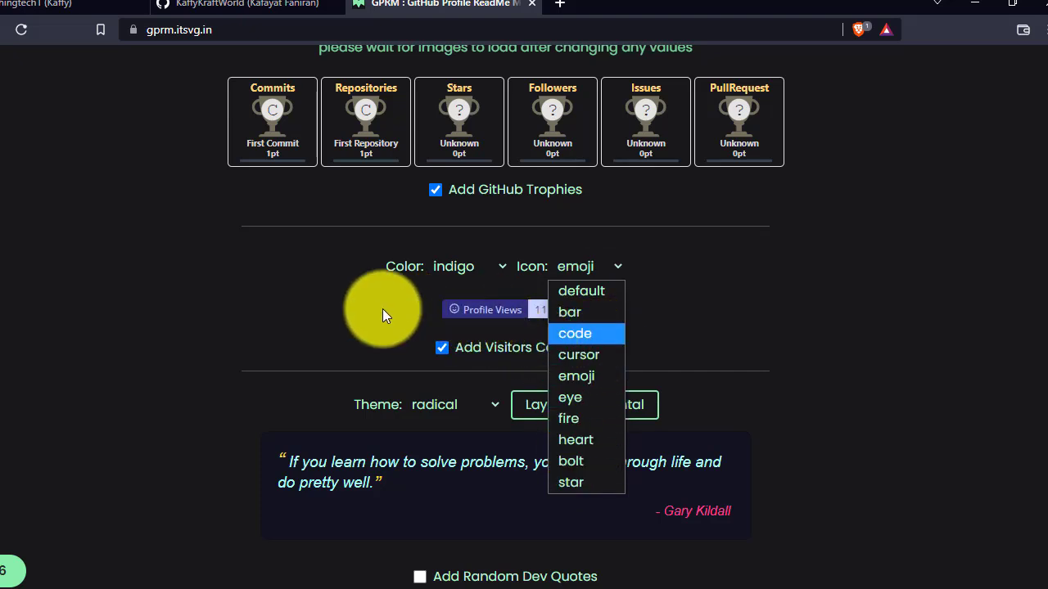
{"action": "left_click", "coordinate": [329, 266]}
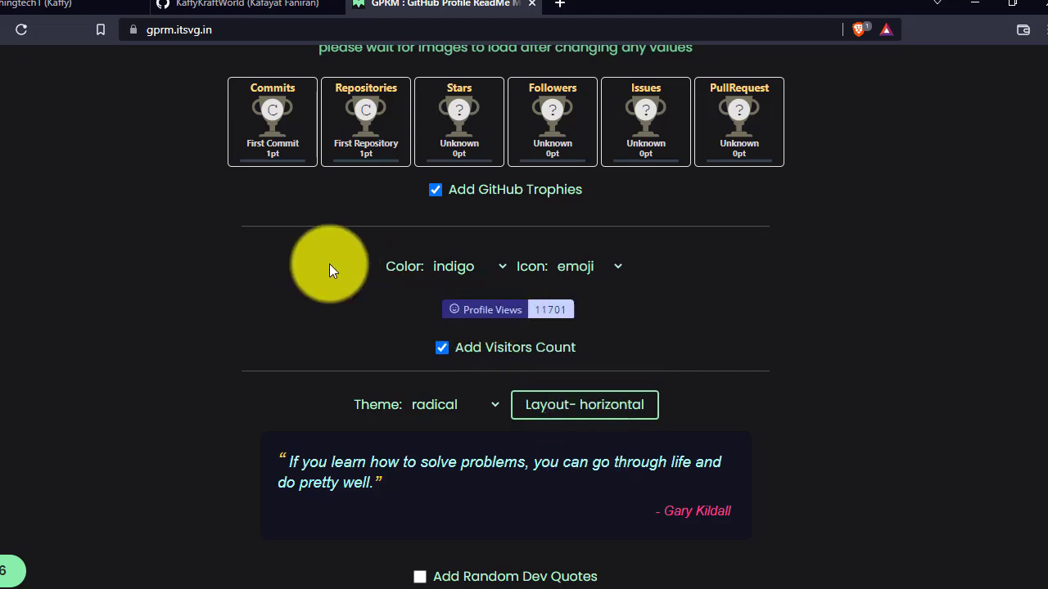
{"action": "left_click", "coordinate": [592, 264]}
{"action": "left_click", "coordinate": [583, 333]}
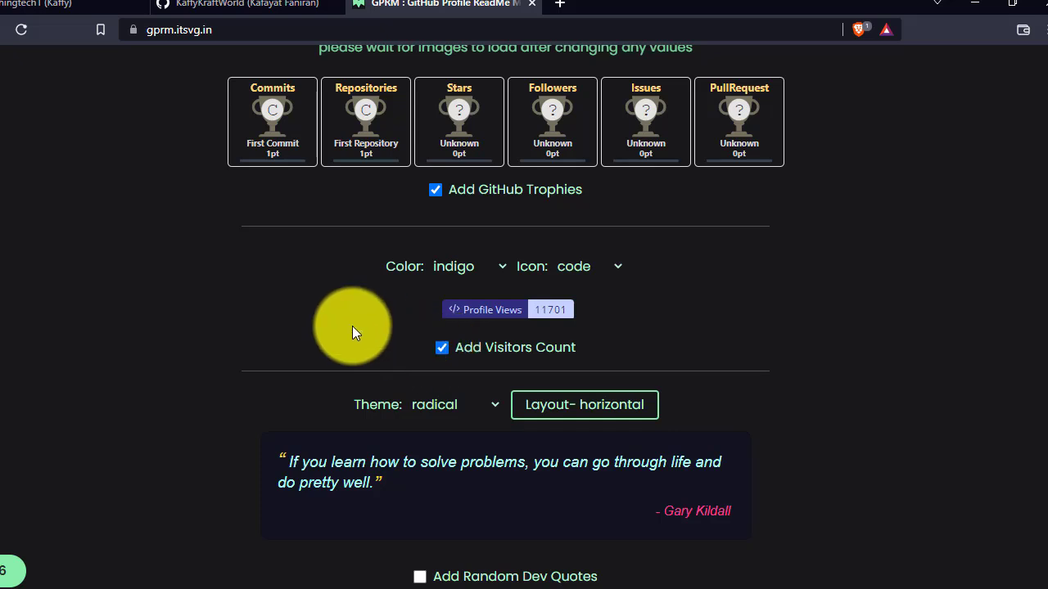
Step: Glance at the live GitHub profile and come back to the README generator
{"action": "scroll", "coordinate": [352, 326], "scroll_direction": "down", "scroll_amount": 2}
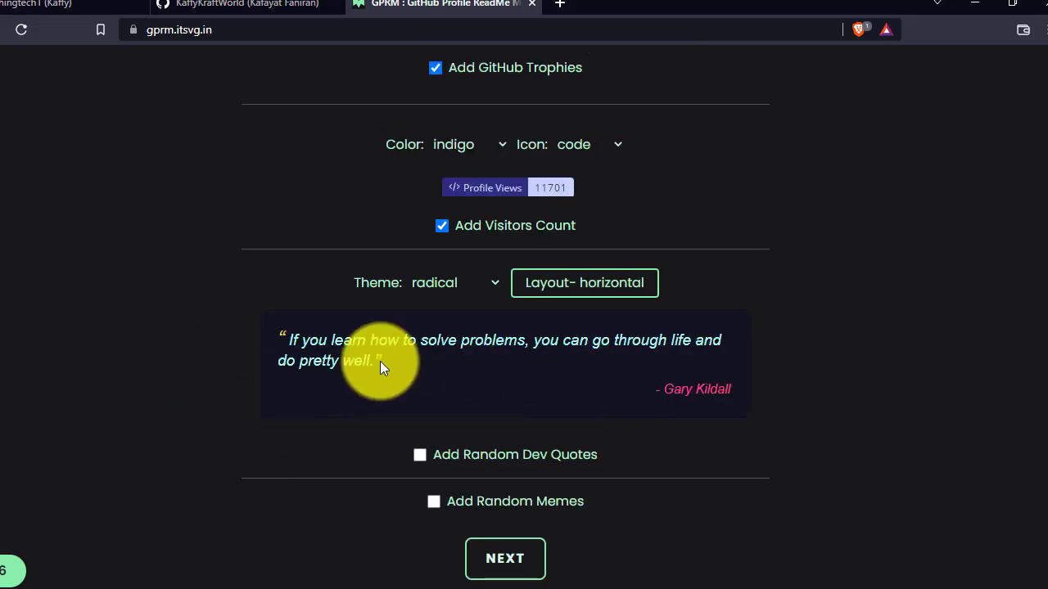
{"action": "left_click", "coordinate": [219, 3]}
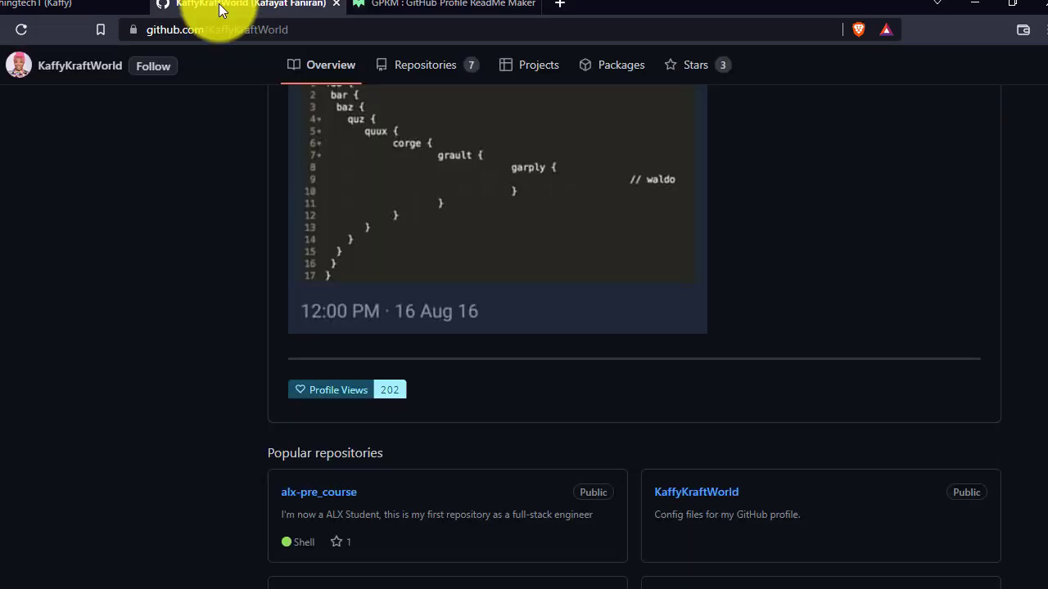
{"action": "scroll", "coordinate": [253, 273], "scroll_direction": "up", "scroll_amount": 6}
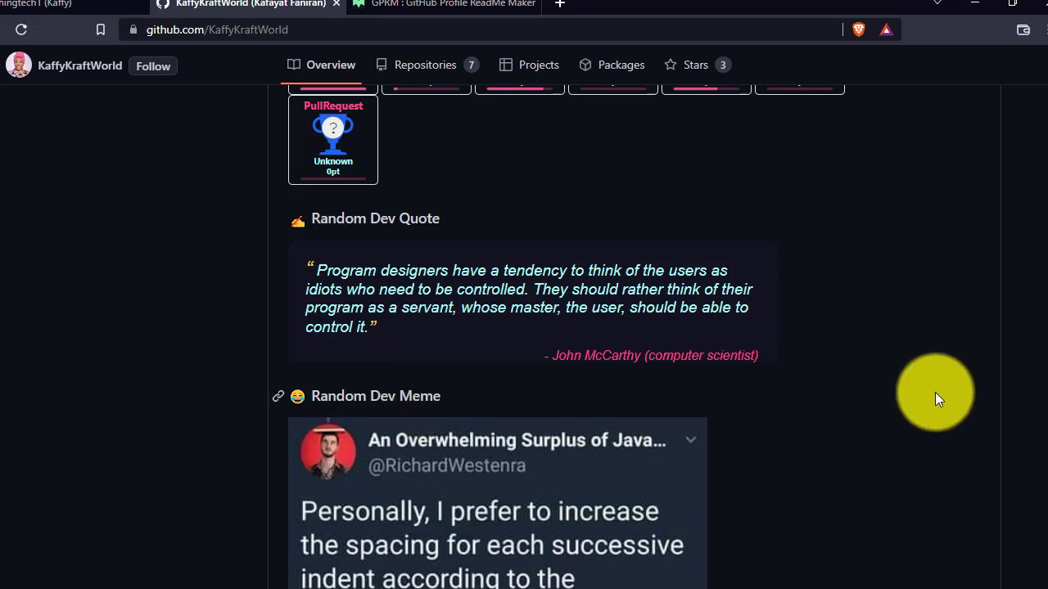
{"action": "left_click", "coordinate": [442, 4]}
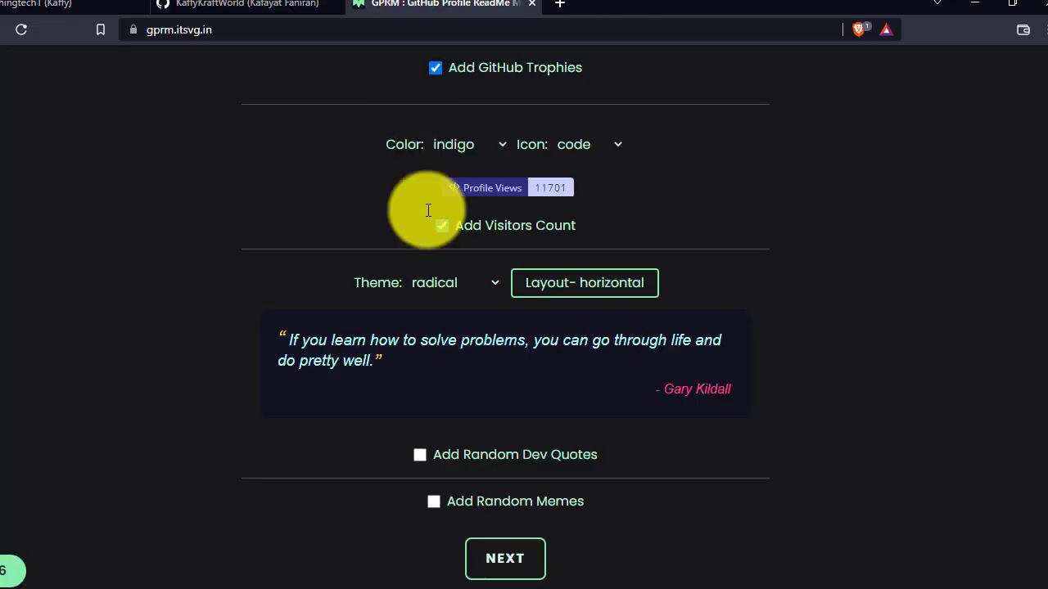
Step: Enable Add Random Dev Quotes, then briefly compare against the live GitHub profile
{"action": "left_click", "coordinate": [419, 455]}
{"action": "scroll", "coordinate": [488, 463], "scroll_direction": "down", "scroll_amount": 1}
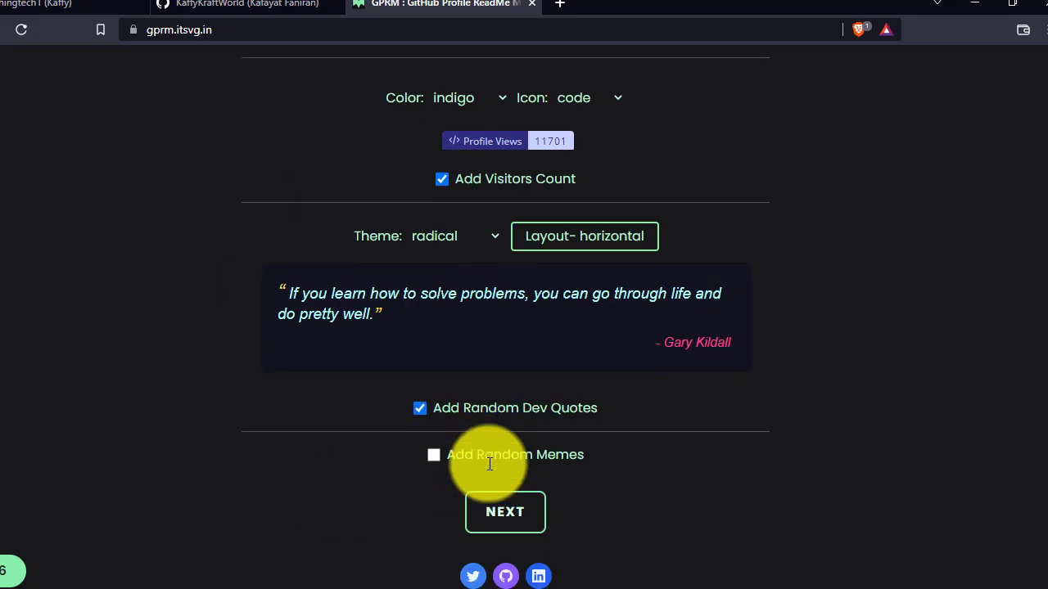
{"action": "scroll", "coordinate": [490, 464], "scroll_direction": "down", "scroll_amount": 1}
{"action": "left_click", "coordinate": [220, 4]}
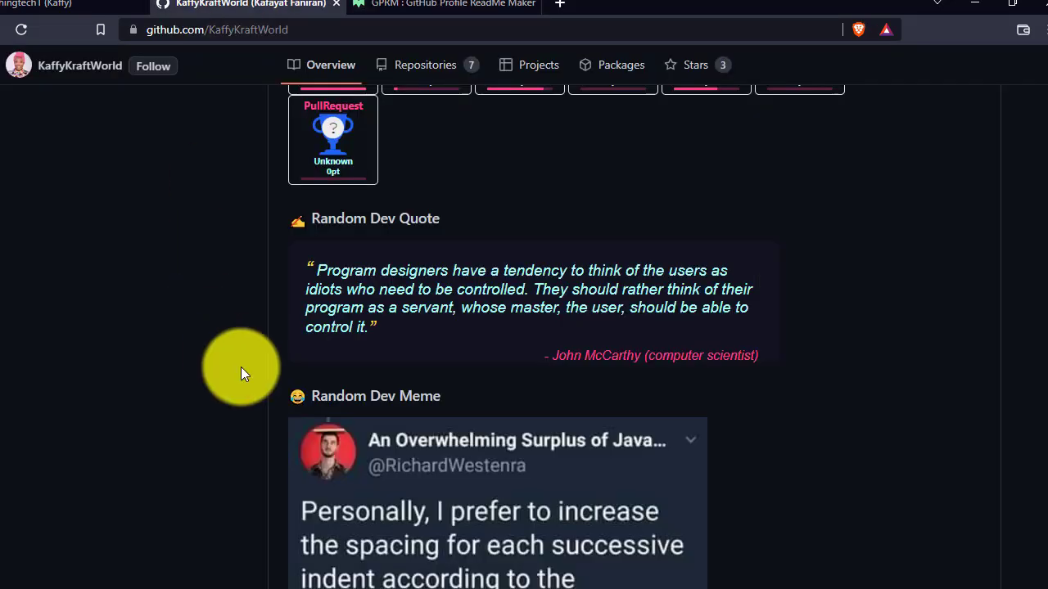
{"action": "scroll", "coordinate": [241, 366], "scroll_direction": "down", "scroll_amount": 5}
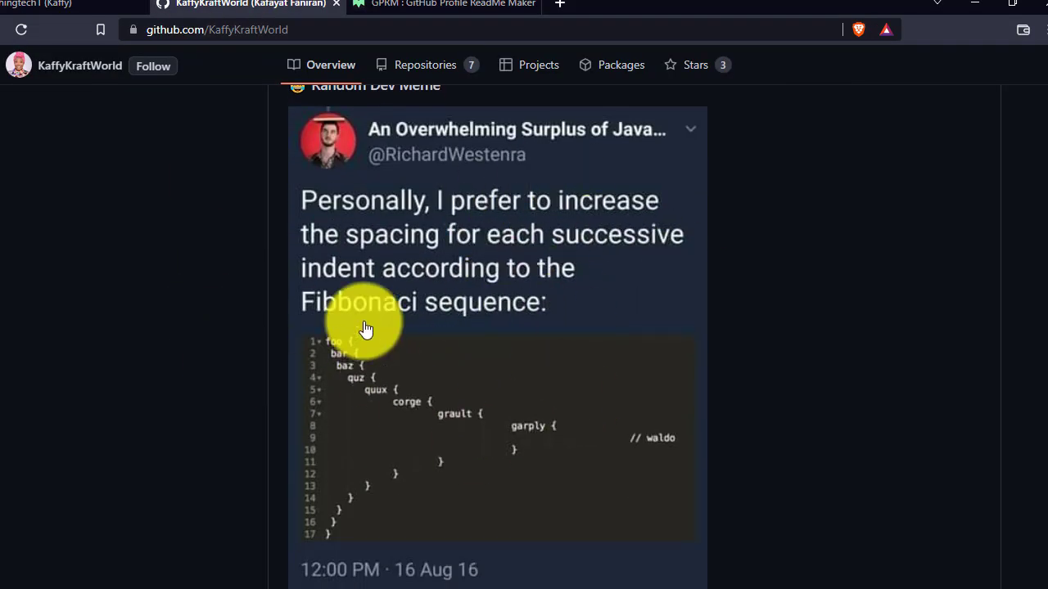
{"action": "scroll", "coordinate": [494, 341], "scroll_direction": "down", "scroll_amount": 1}
{"action": "scroll", "coordinate": [491, 339], "scroll_direction": "down", "scroll_amount": 3}
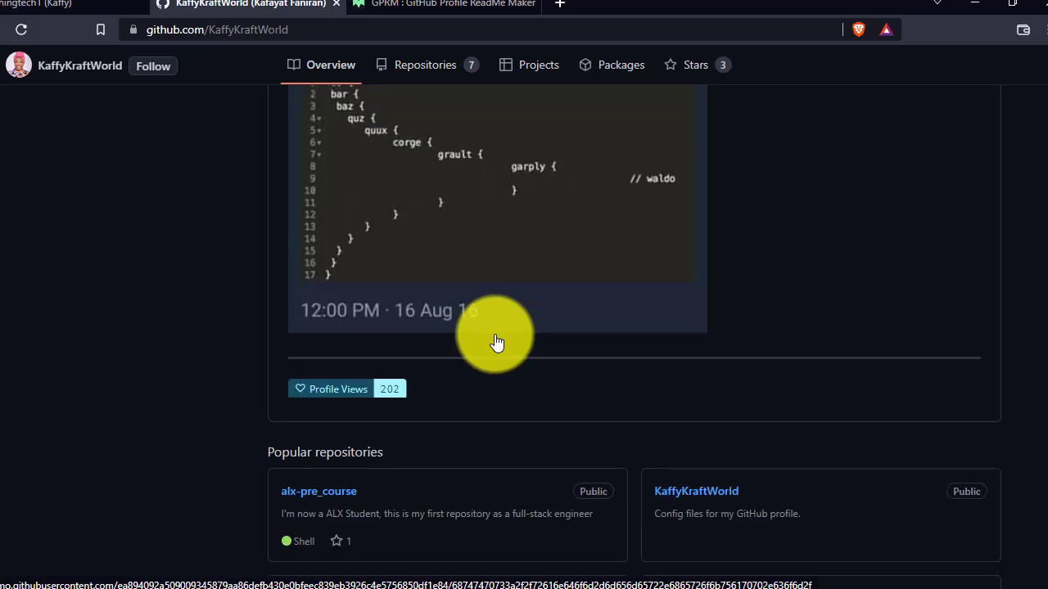
{"action": "scroll", "coordinate": [491, 346], "scroll_direction": "up", "scroll_amount": 5}
{"action": "left_click", "coordinate": [424, 4]}
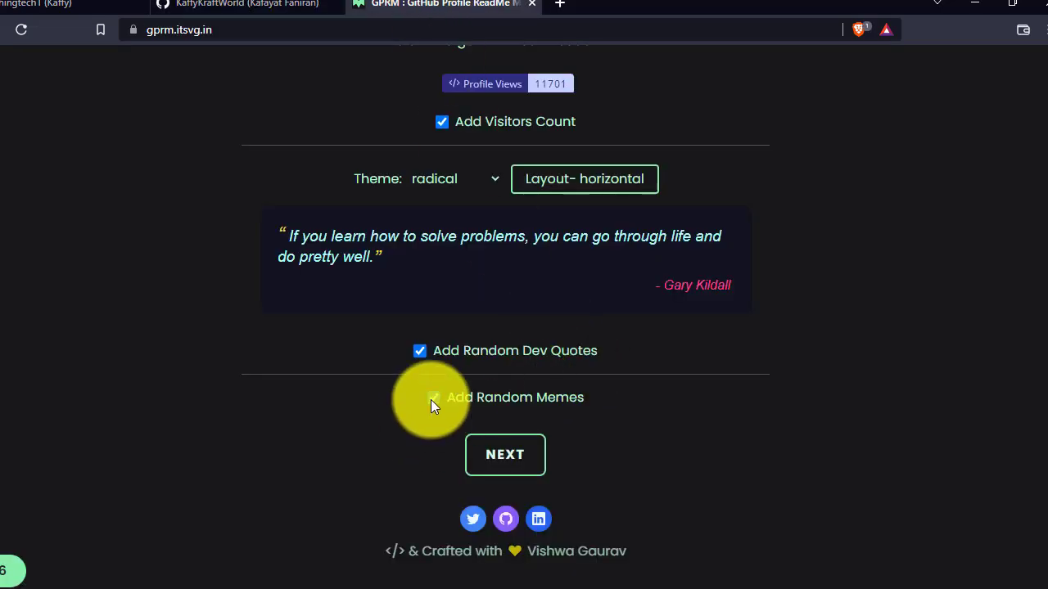
Step: Generate the finished README, review it, and copy its markdown with Copy Code
{"action": "left_click", "coordinate": [487, 465]}
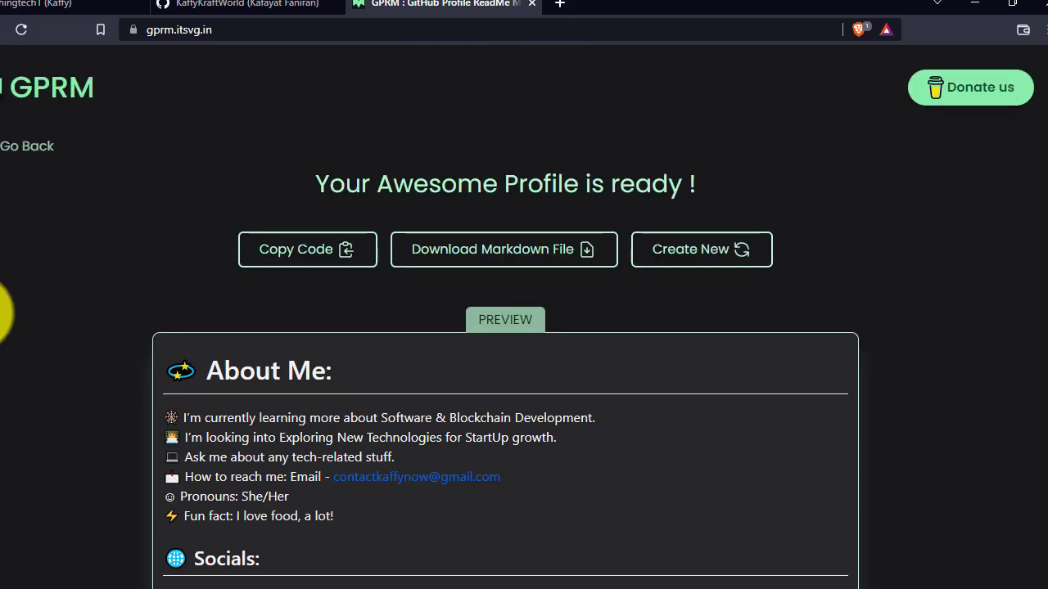
{"action": "scroll", "coordinate": [4, 307], "scroll_direction": "down", "scroll_amount": 4}
{"action": "scroll", "coordinate": [197, 211], "scroll_direction": "up", "scroll_amount": 3}
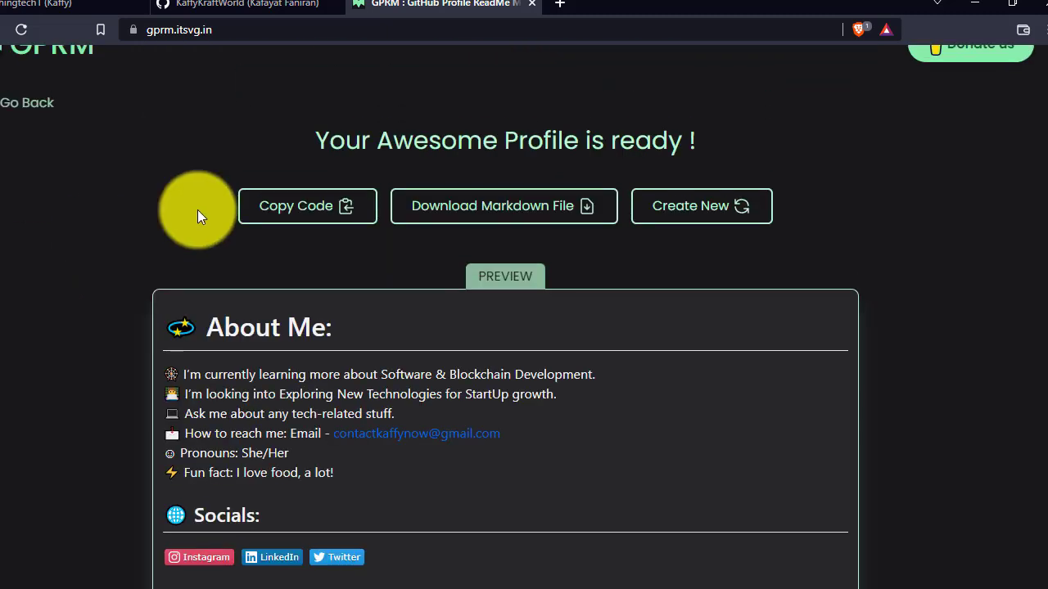
{"action": "scroll", "coordinate": [666, 344], "scroll_direction": "down", "scroll_amount": 4}
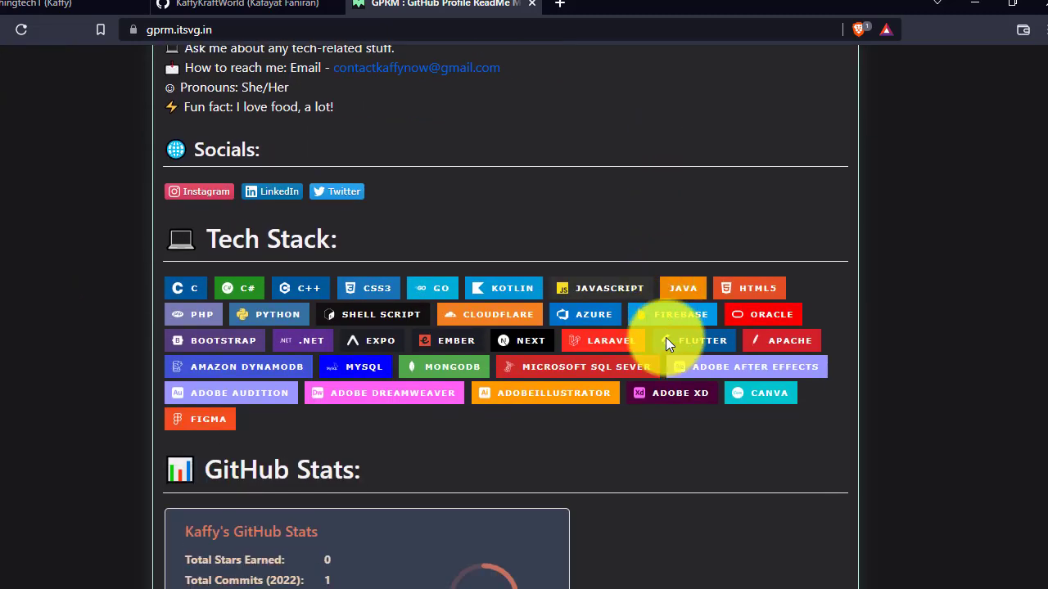
{"action": "scroll", "coordinate": [666, 344], "scroll_direction": "down", "scroll_amount": 15}
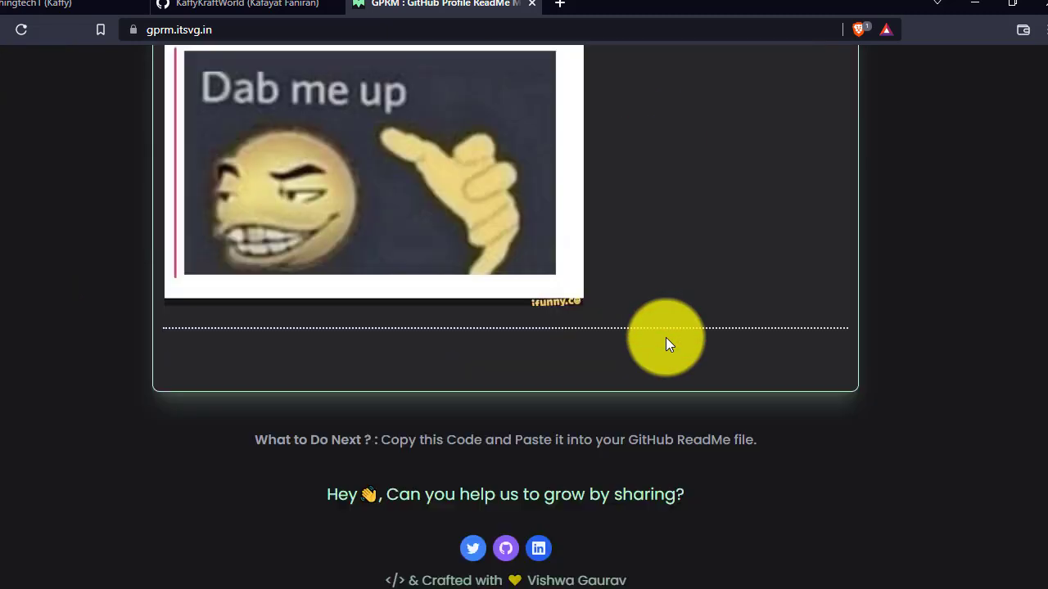
{"action": "scroll", "coordinate": [666, 340], "scroll_direction": "up", "scroll_amount": 20}
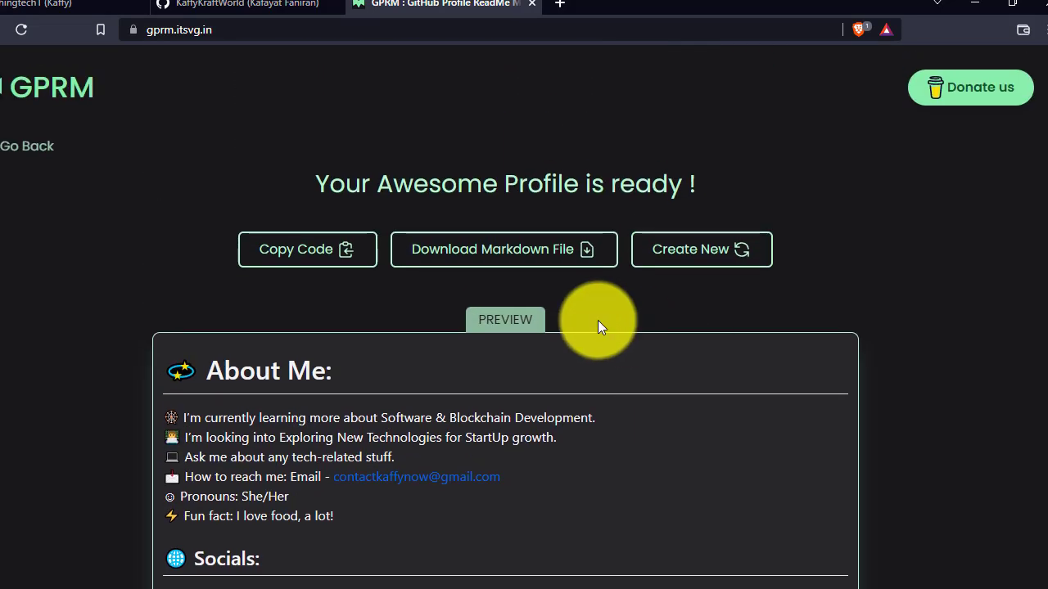
{"action": "left_click", "coordinate": [322, 259]}
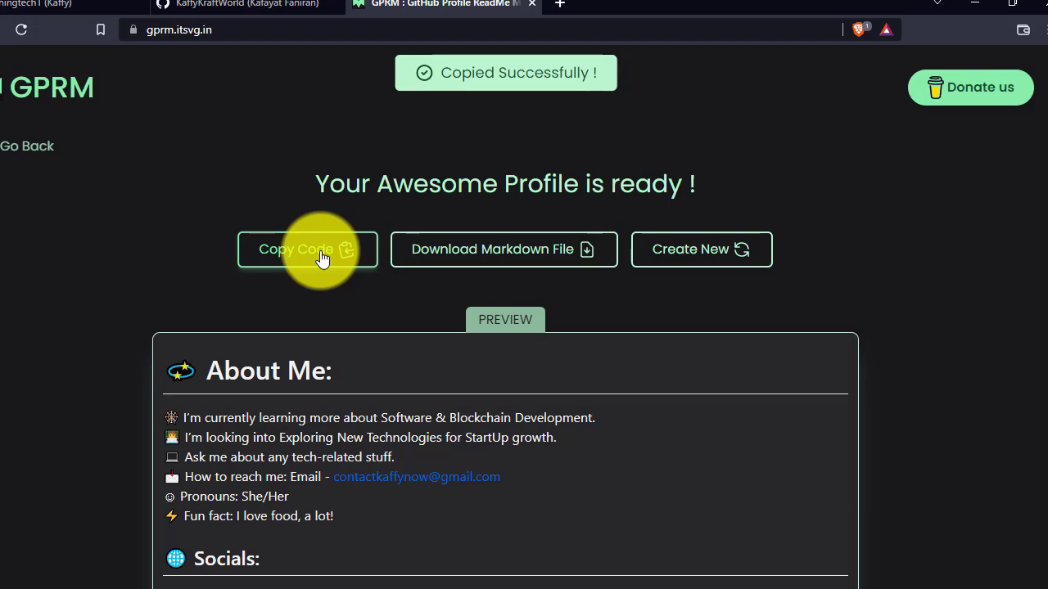
{"action": "left_click", "coordinate": [11, 6]}
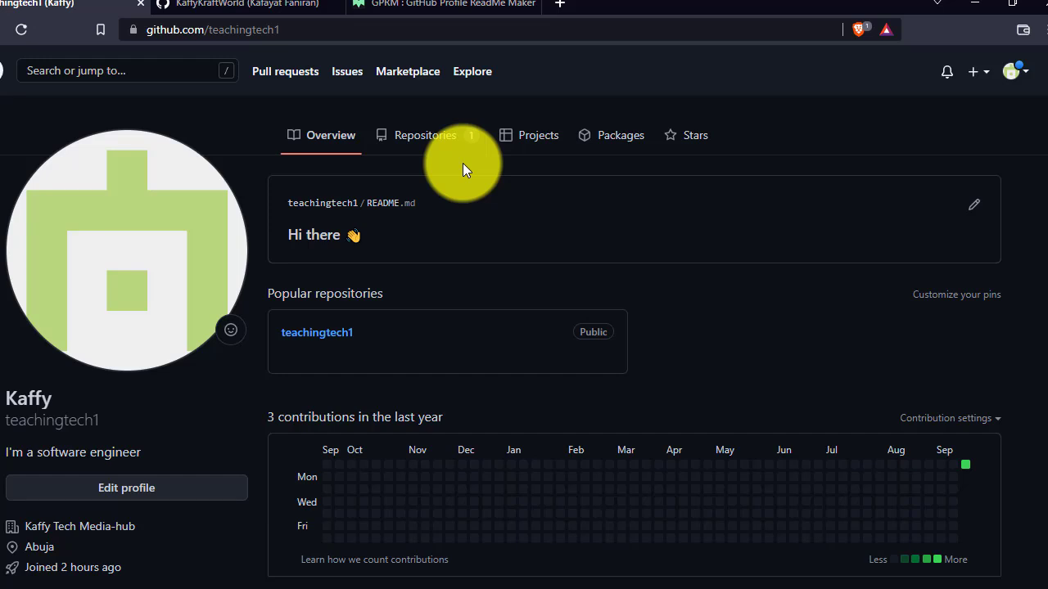
Step: Go to Your repositories and open the profile README repository for editing
{"action": "left_click", "coordinate": [1012, 71]}
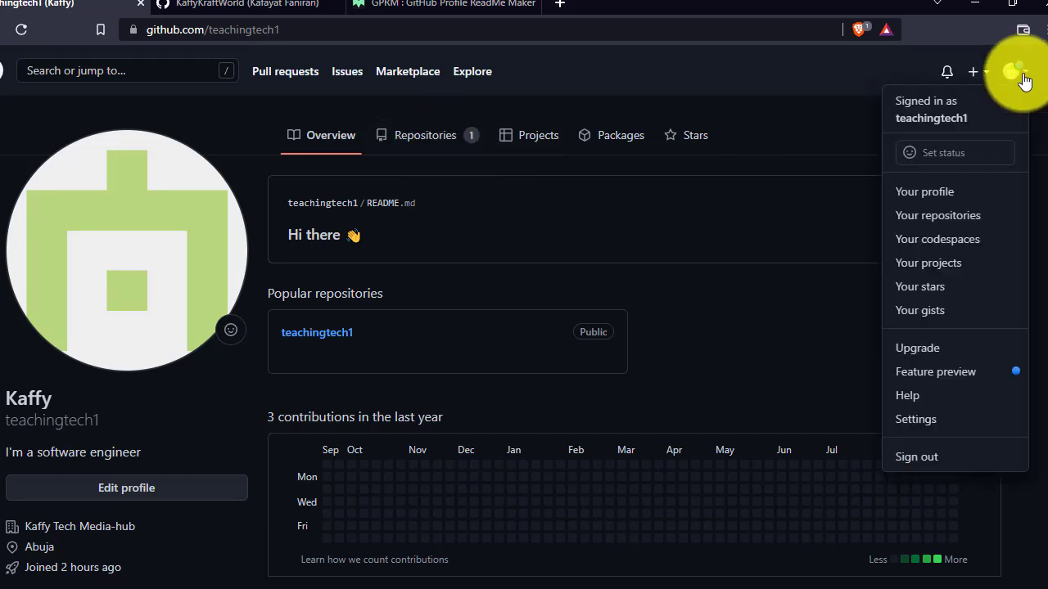
{"action": "left_click", "coordinate": [908, 216]}
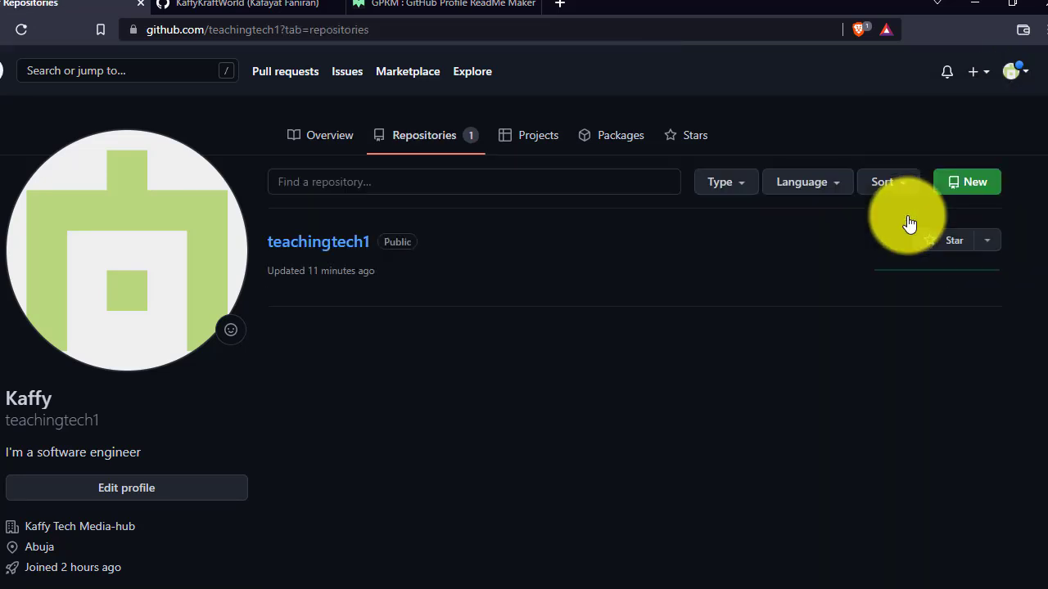
{"action": "left_click", "coordinate": [319, 246]}
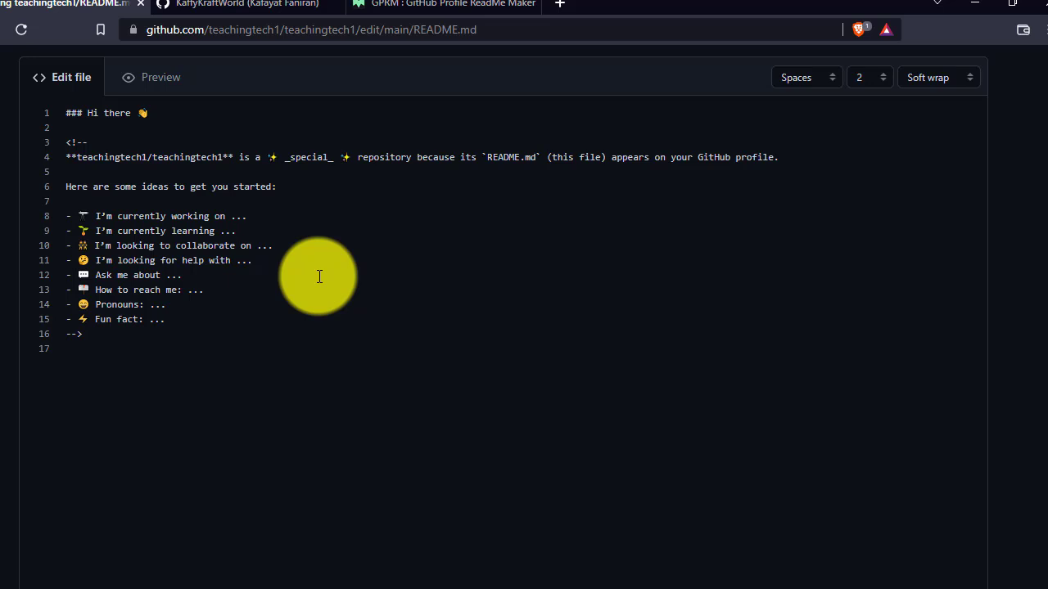
Step: Clear README.md's starter template text and copy the GPRM-generated markdown again
{"action": "key", "text": "ctrl+a"}
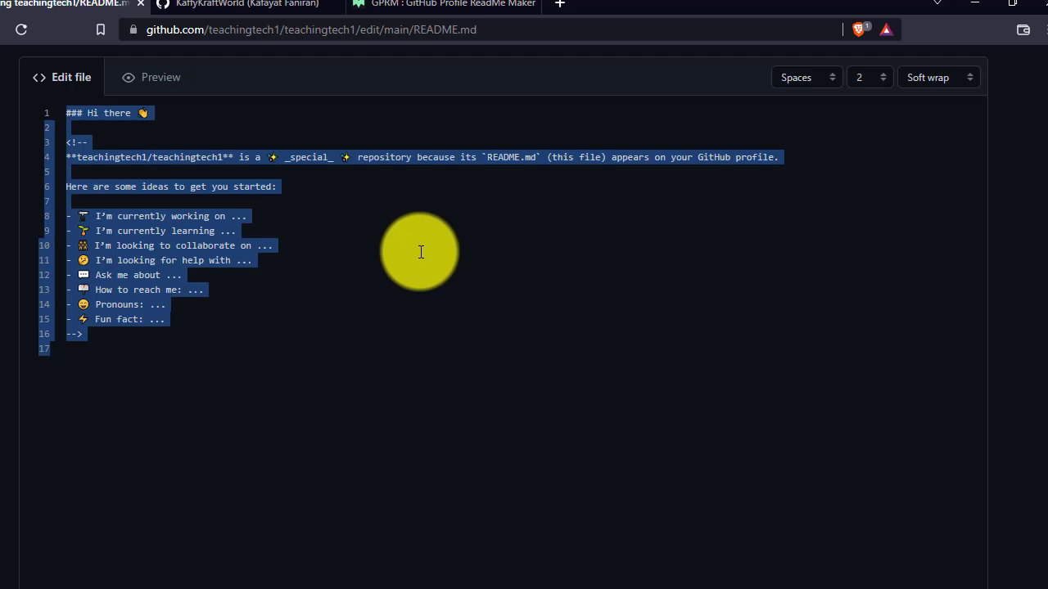
{"action": "key", "text": "BackSpace"}
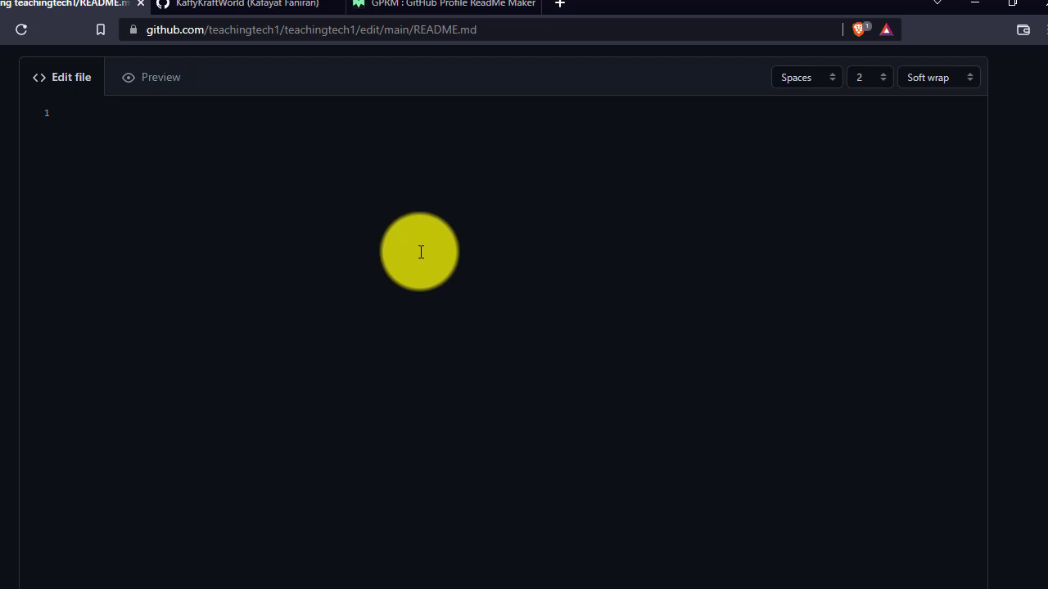
{"action": "left_click", "coordinate": [422, 4]}
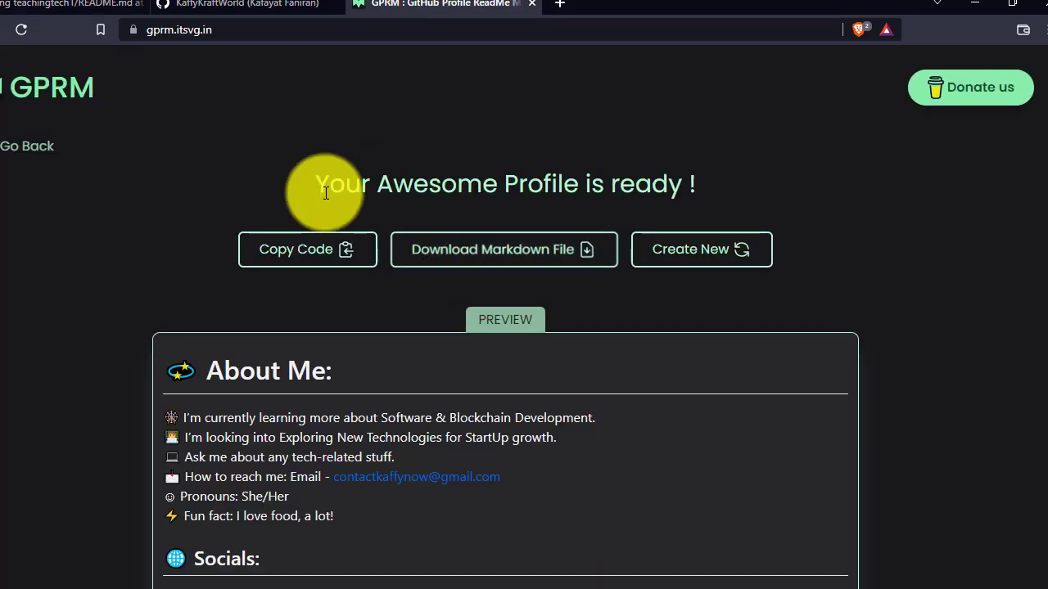
{"action": "scroll", "coordinate": [305, 331], "scroll_direction": "down", "scroll_amount": 3}
{"action": "scroll", "coordinate": [305, 326], "scroll_direction": "up", "scroll_amount": 2}
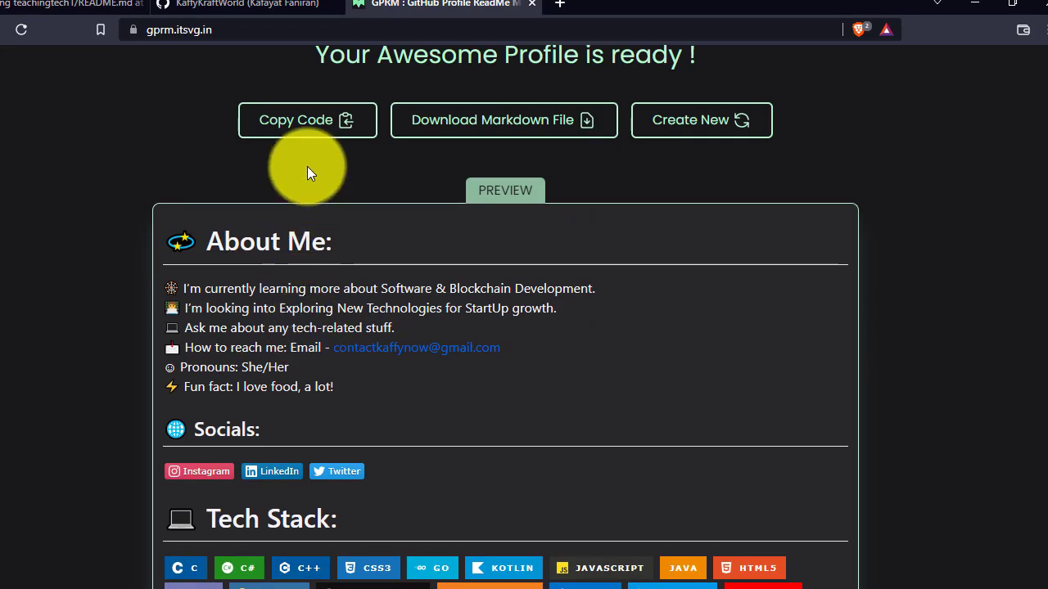
{"action": "left_click", "coordinate": [305, 126]}
{"action": "left_click", "coordinate": [32, 5]}
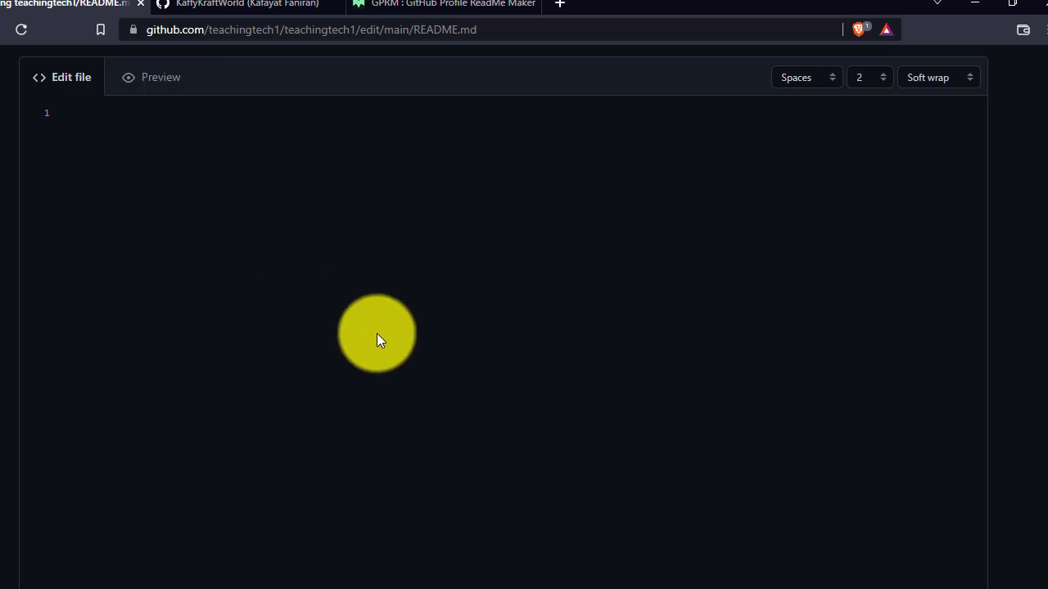
Step: Paste the generated markdown into README.md and check its rendered preview
{"action": "key", "text": "ctrl+v"}
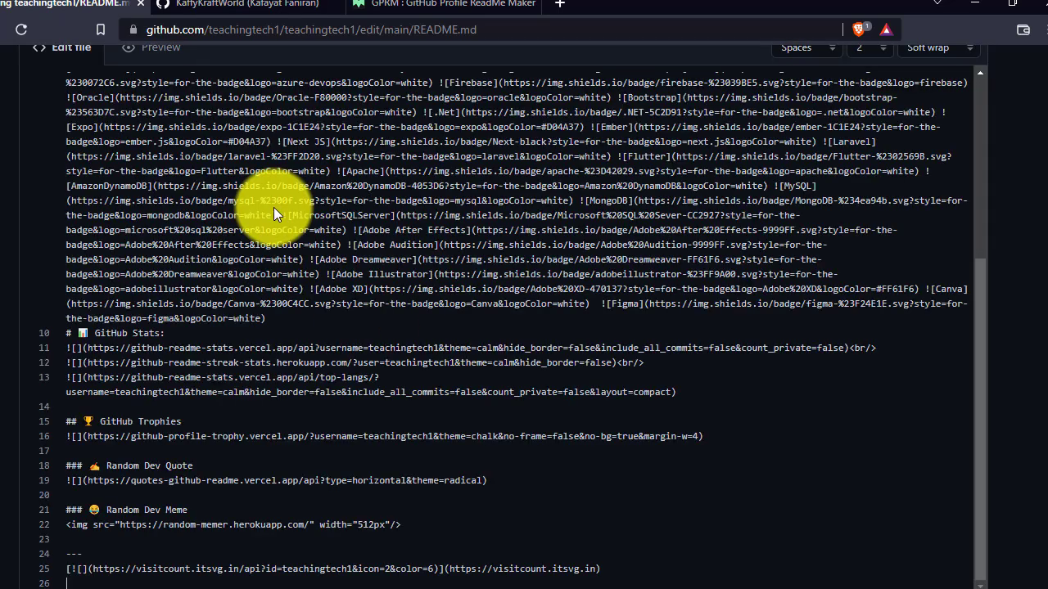
{"action": "scroll", "coordinate": [274, 207], "scroll_direction": "up", "scroll_amount": 15}
{"action": "scroll", "coordinate": [275, 207], "scroll_direction": "down", "scroll_amount": 2}
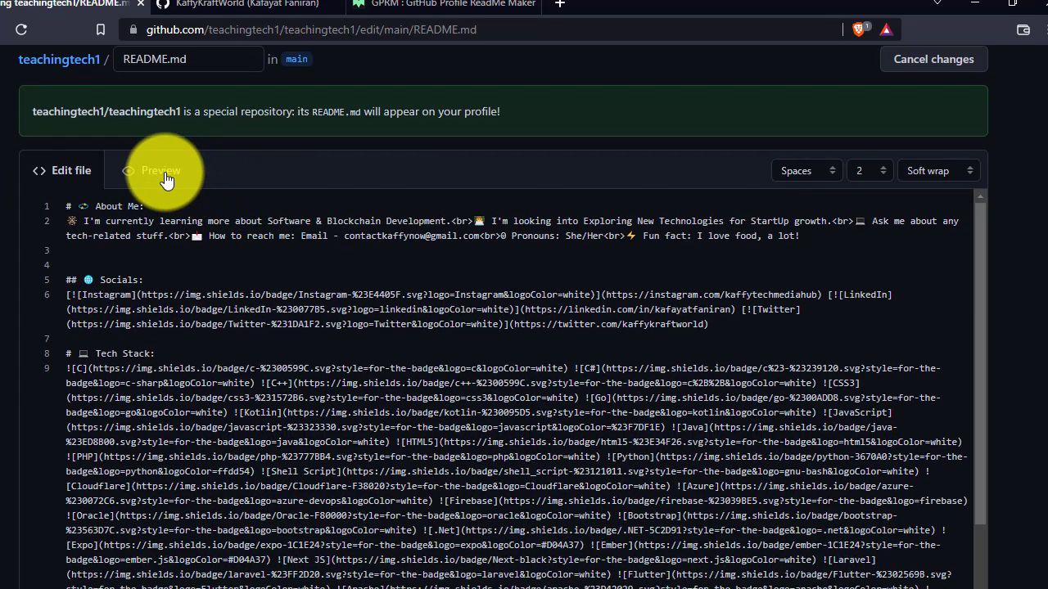
{"action": "left_click", "coordinate": [160, 171]}
{"action": "scroll", "coordinate": [567, 378], "scroll_direction": "up", "scroll_amount": 3}
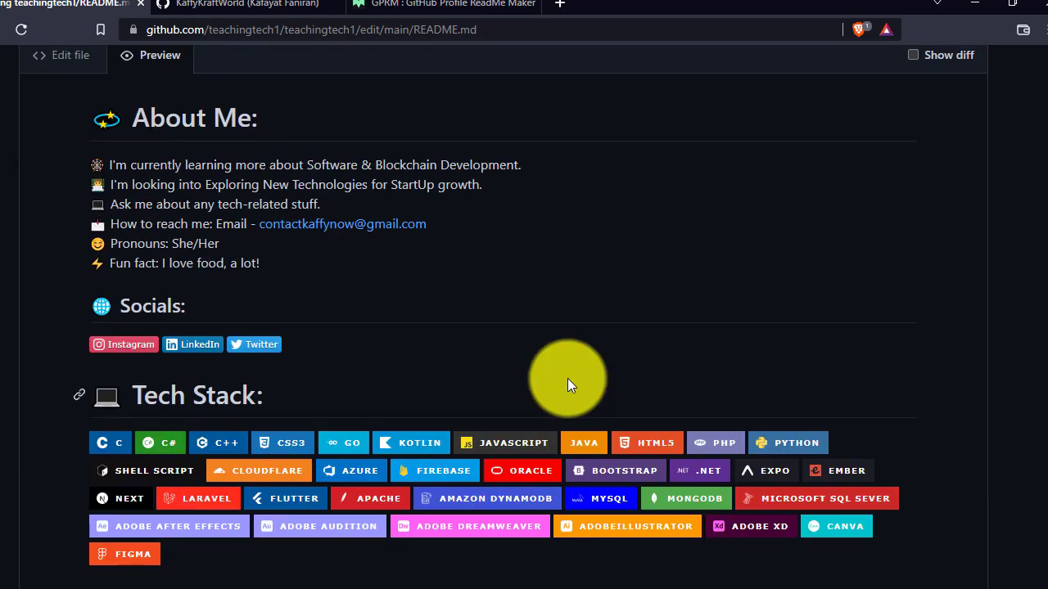
{"action": "scroll", "coordinate": [567, 378], "scroll_direction": "down", "scroll_amount": 6}
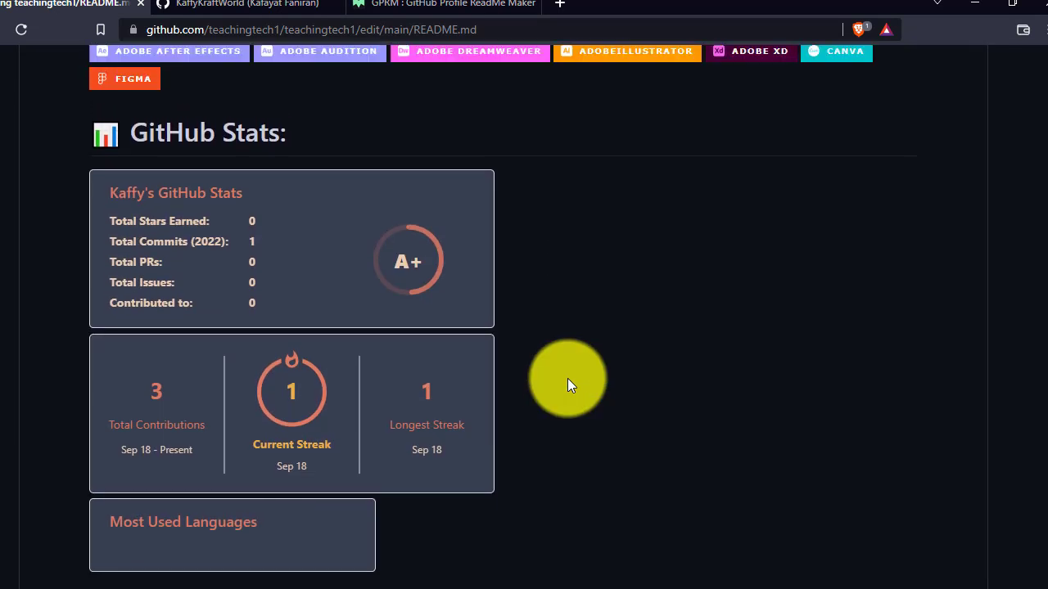
{"action": "scroll", "coordinate": [568, 378], "scroll_direction": "up", "scroll_amount": 8}
Step: Commit the README to main with the message 'Updated Readme'
{"action": "left_click", "coordinate": [70, 243]}
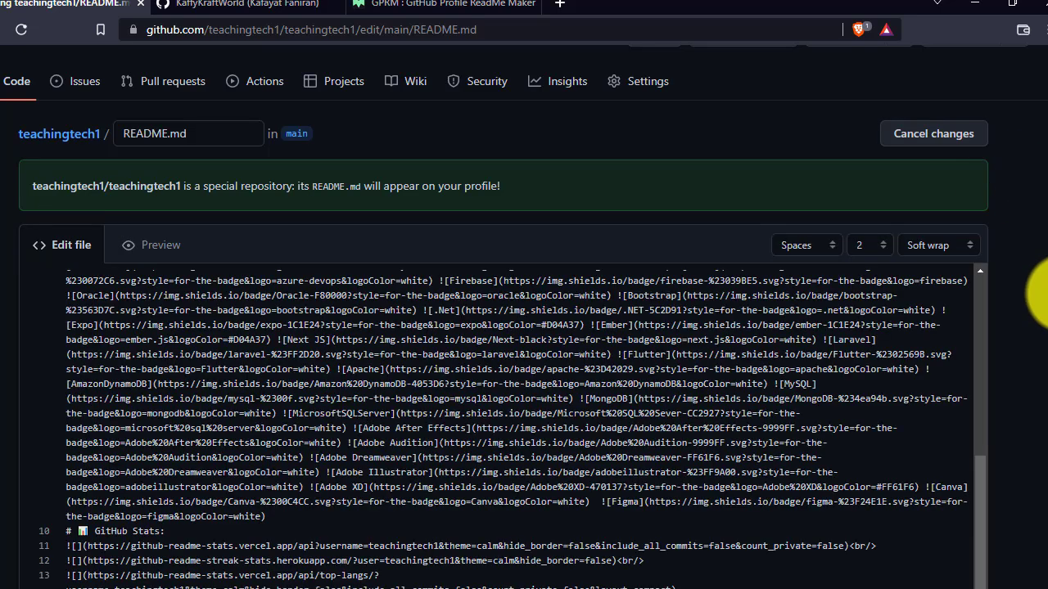
{"action": "scroll", "coordinate": [1022, 295], "scroll_direction": "down", "scroll_amount": 10}
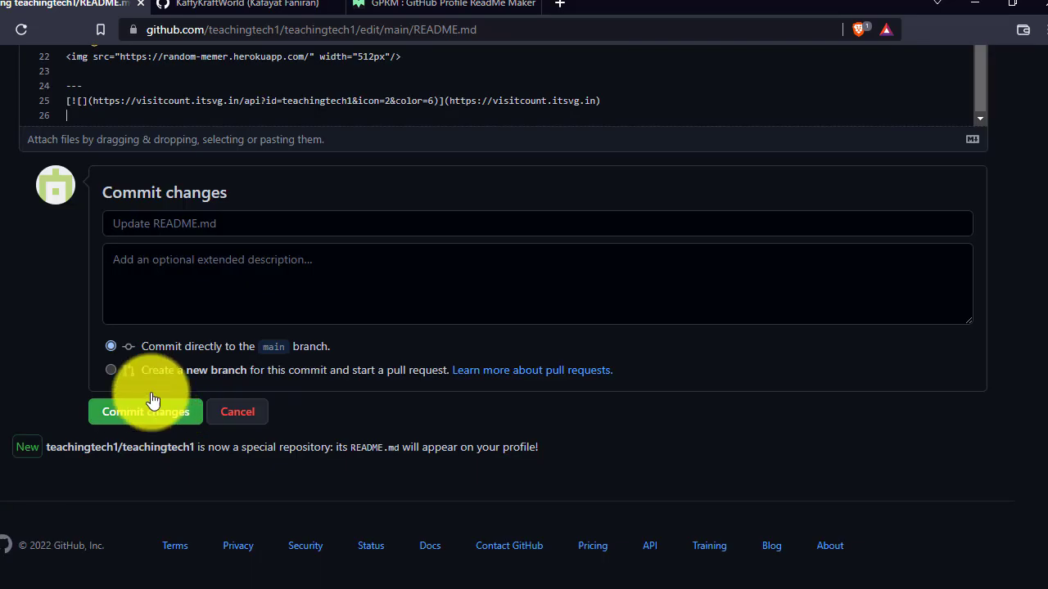
{"action": "left_click", "coordinate": [181, 232]}
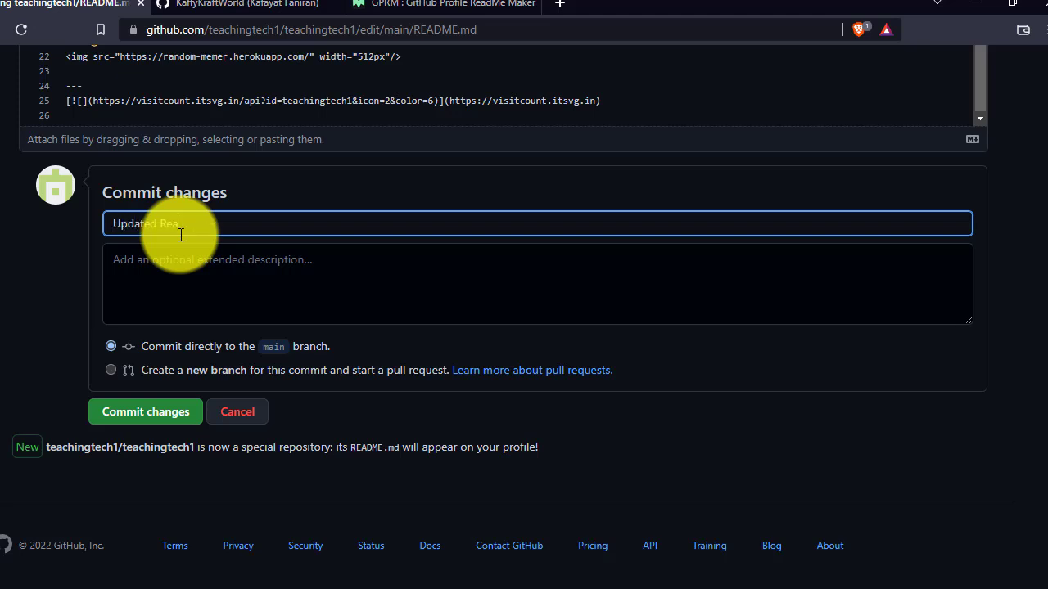
{"action": "left_click", "coordinate": [141, 419]}
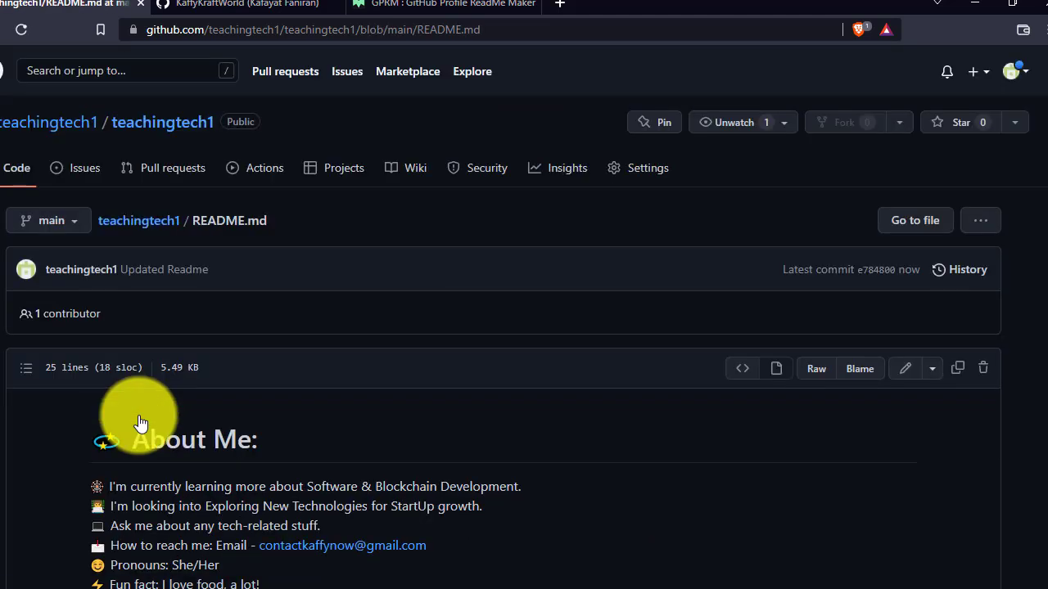
Step: Open your own profile page and scroll through the new About Me, Socials and Tech Stack
{"action": "scroll", "coordinate": [141, 423], "scroll_direction": "down", "scroll_amount": 15}
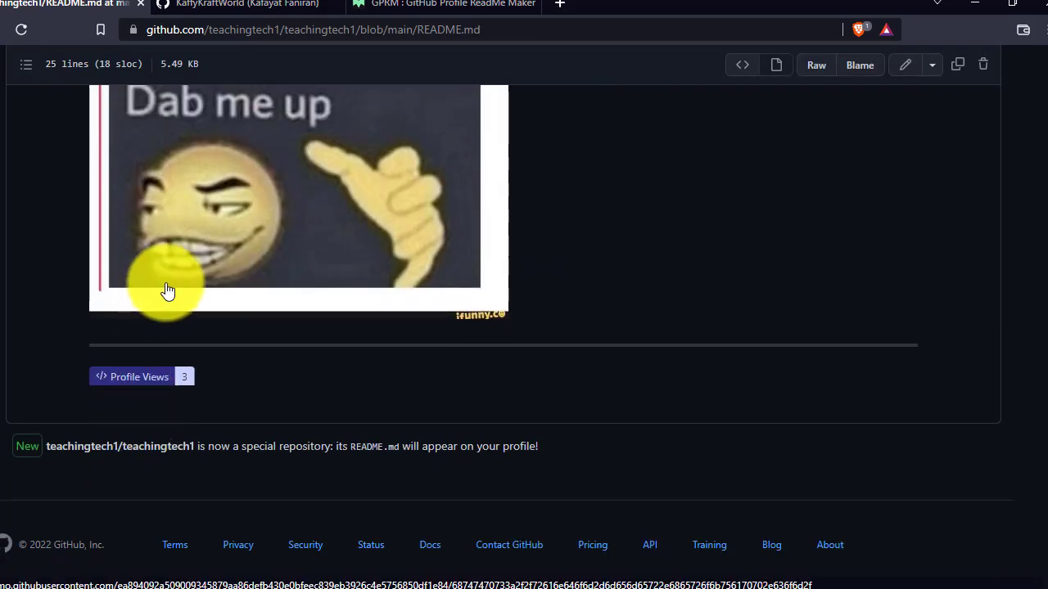
{"action": "scroll", "coordinate": [168, 293], "scroll_direction": "up", "scroll_amount": 5}
{"action": "scroll", "coordinate": [167, 288], "scroll_direction": "up", "scroll_amount": 15}
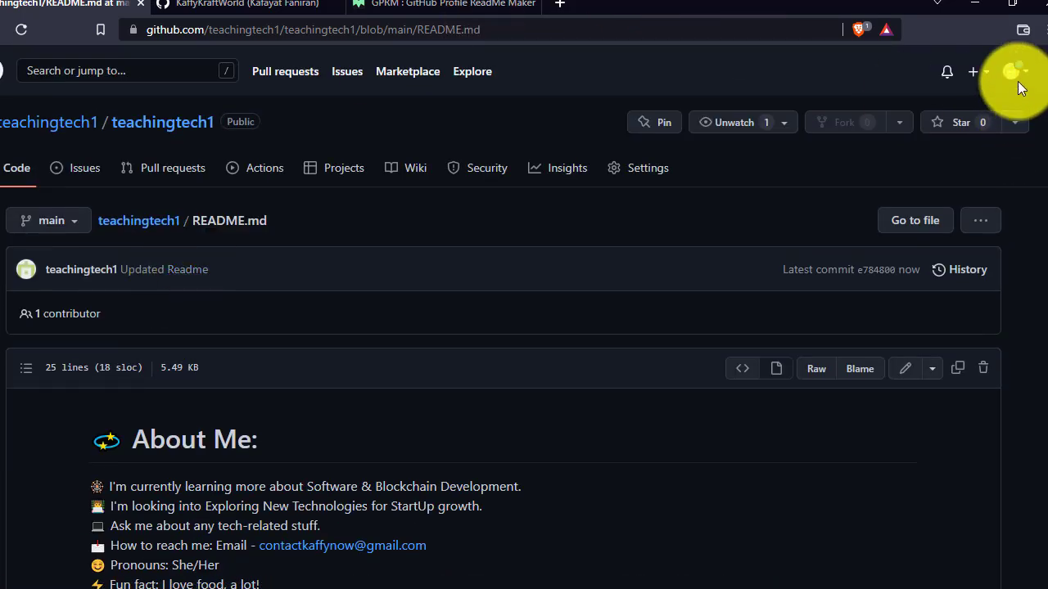
{"action": "left_click", "coordinate": [1013, 72]}
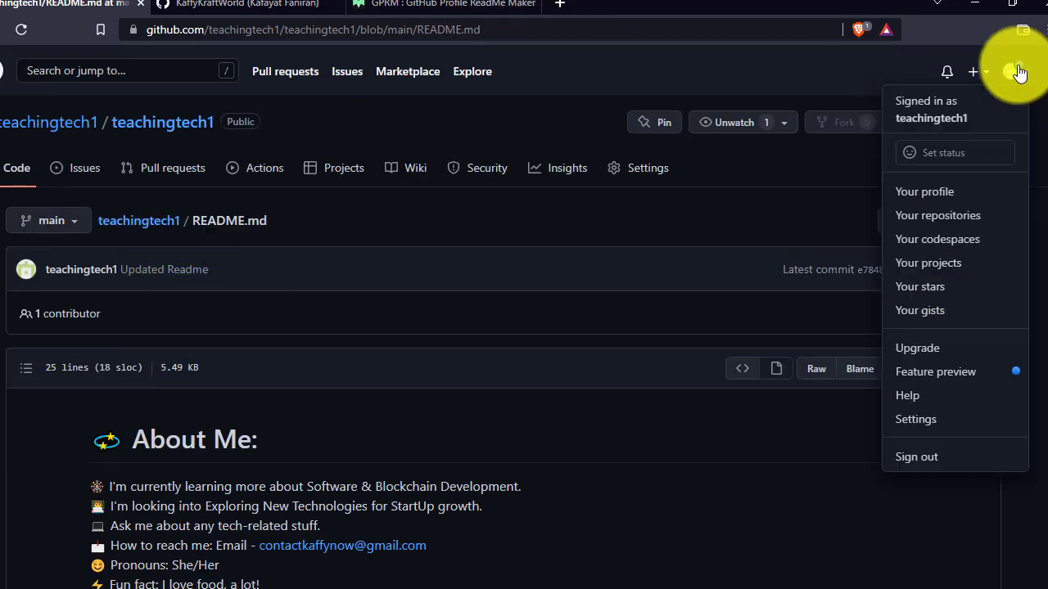
{"action": "left_click", "coordinate": [909, 191]}
{"action": "scroll", "coordinate": [817, 343], "scroll_direction": "down", "scroll_amount": 10}
{"action": "scroll", "coordinate": [817, 343], "scroll_direction": "down", "scroll_amount": 10}
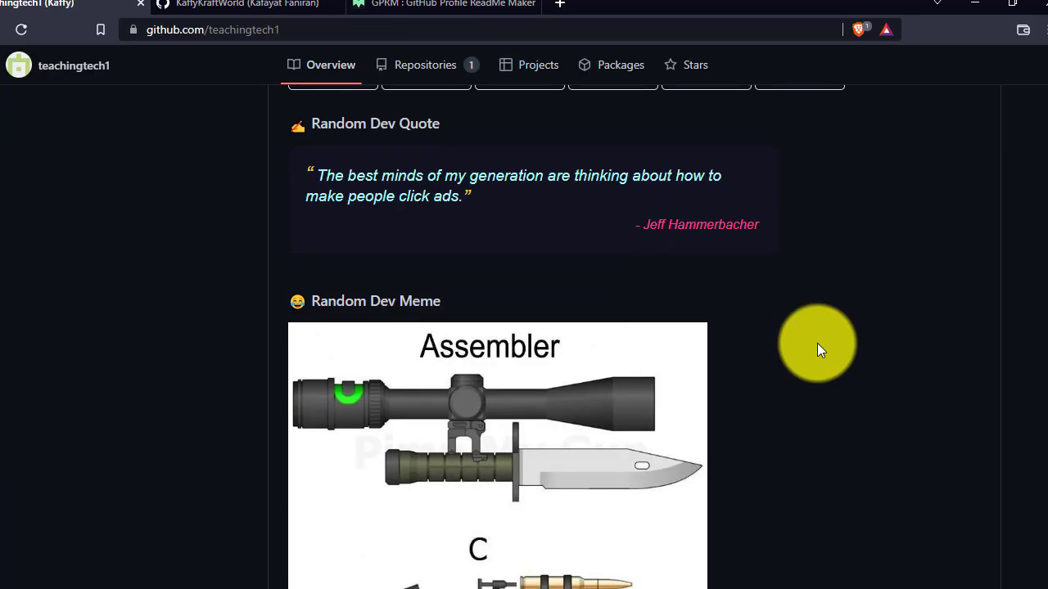
{"action": "scroll", "coordinate": [817, 343], "scroll_direction": "up", "scroll_amount": 8}
{"action": "scroll", "coordinate": [817, 343], "scroll_direction": "up", "scroll_amount": 10}
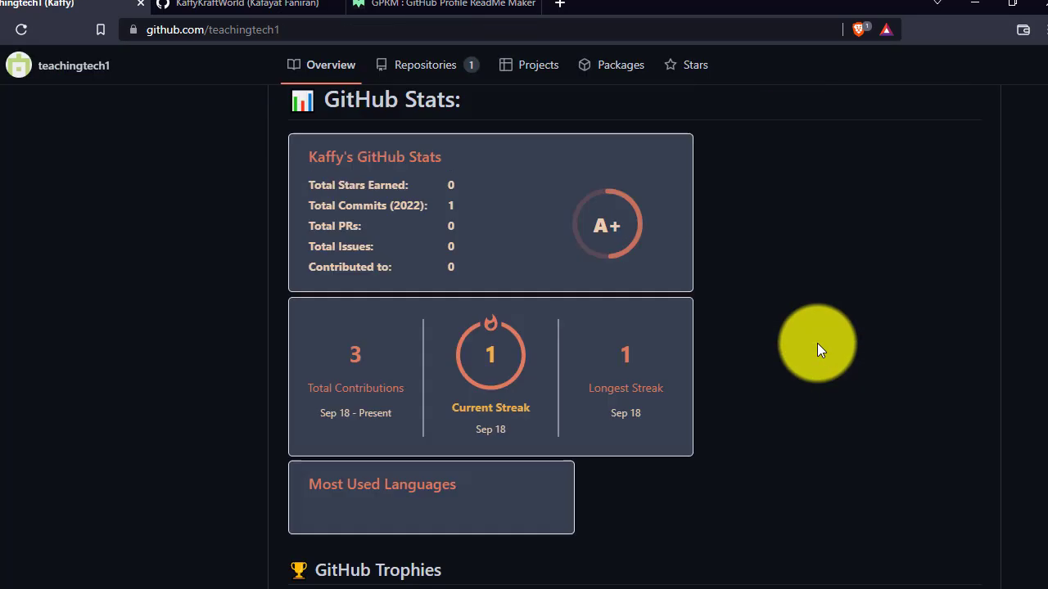
Step: Compare your profile with the example developer's profile, ending on the other profile
{"action": "left_click", "coordinate": [262, 5]}
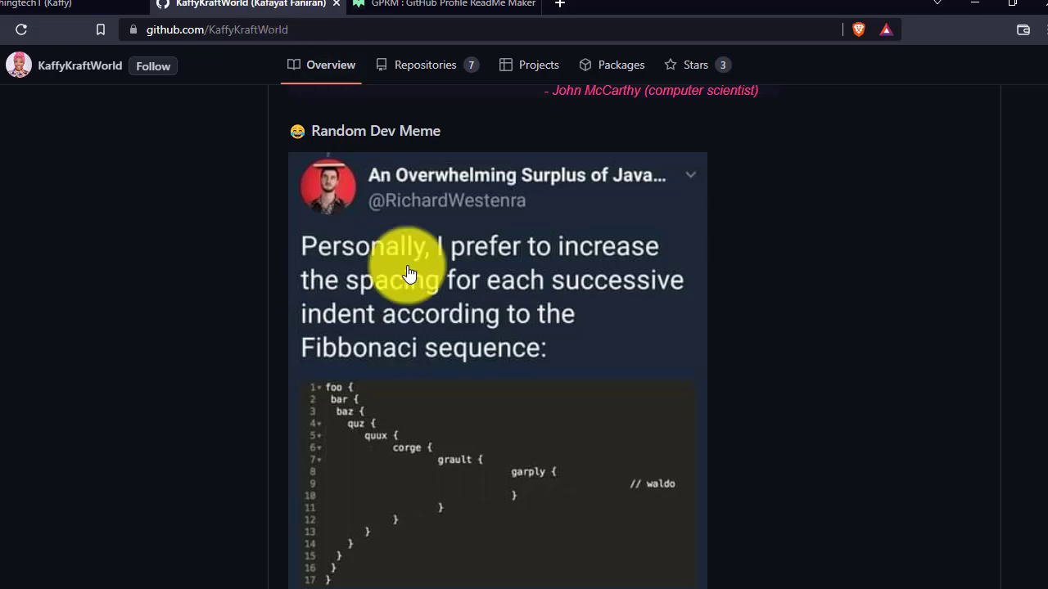
{"action": "scroll", "coordinate": [414, 278], "scroll_direction": "up", "scroll_amount": 10}
{"action": "scroll", "coordinate": [925, 437], "scroll_direction": "down", "scroll_amount": 15}
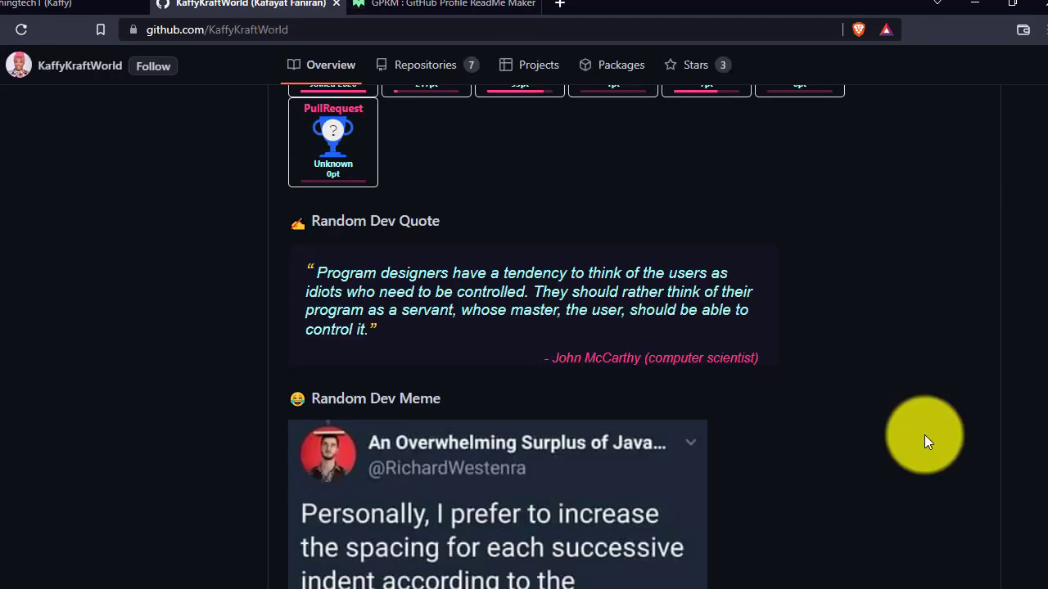
{"action": "left_click", "coordinate": [13, 7]}
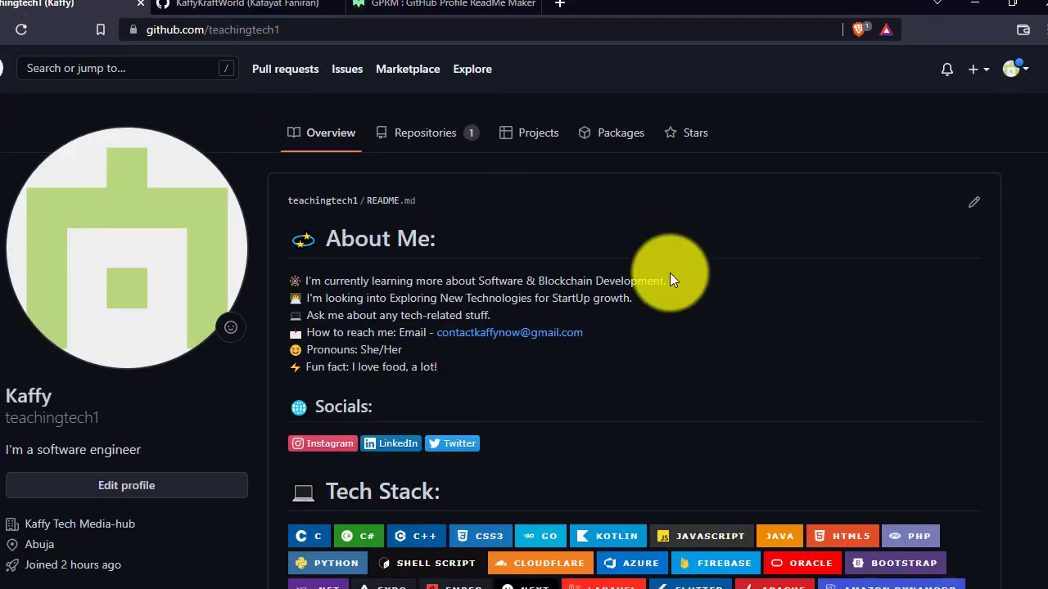
{"action": "scroll", "coordinate": [671, 279], "scroll_direction": "down", "scroll_amount": 12}
{"action": "scroll", "coordinate": [671, 281], "scroll_direction": "down", "scroll_amount": 10}
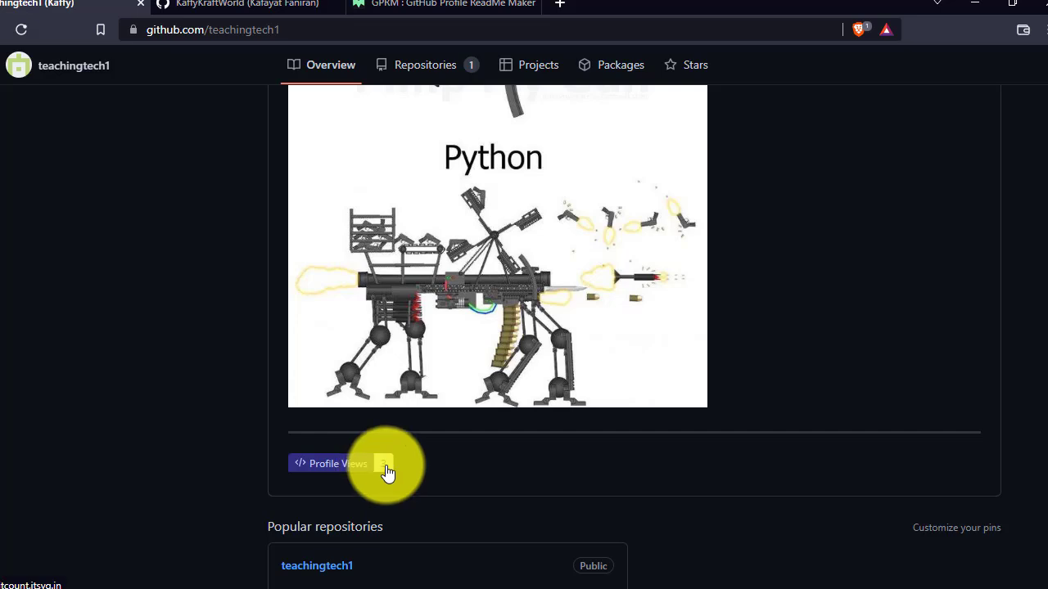
{"action": "scroll", "coordinate": [805, 428], "scroll_direction": "up", "scroll_amount": 12}
{"action": "scroll", "coordinate": [749, 439], "scroll_direction": "up", "scroll_amount": 8}
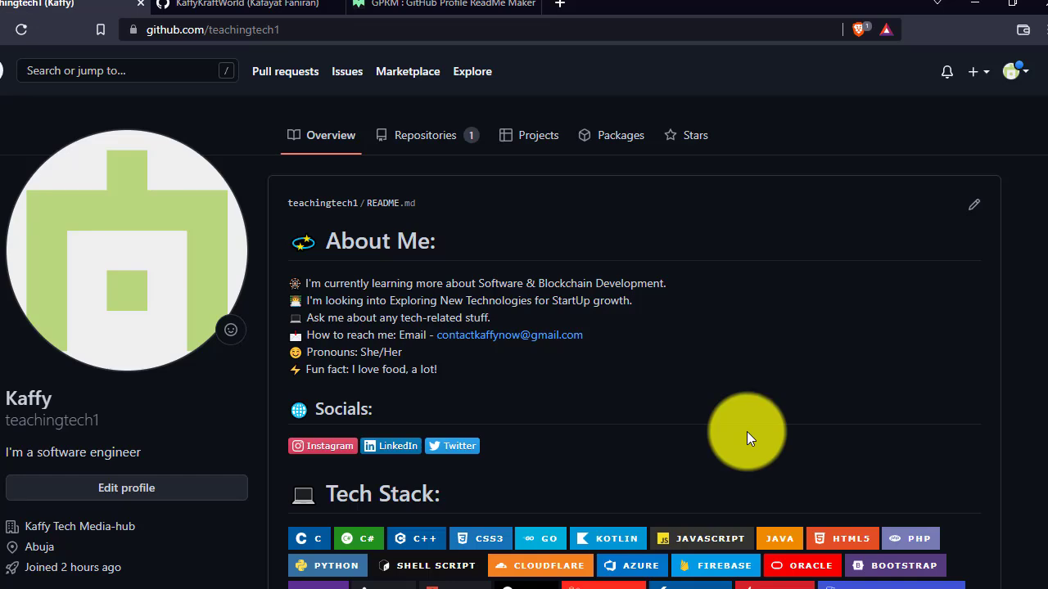
{"action": "left_click", "coordinate": [174, 3]}
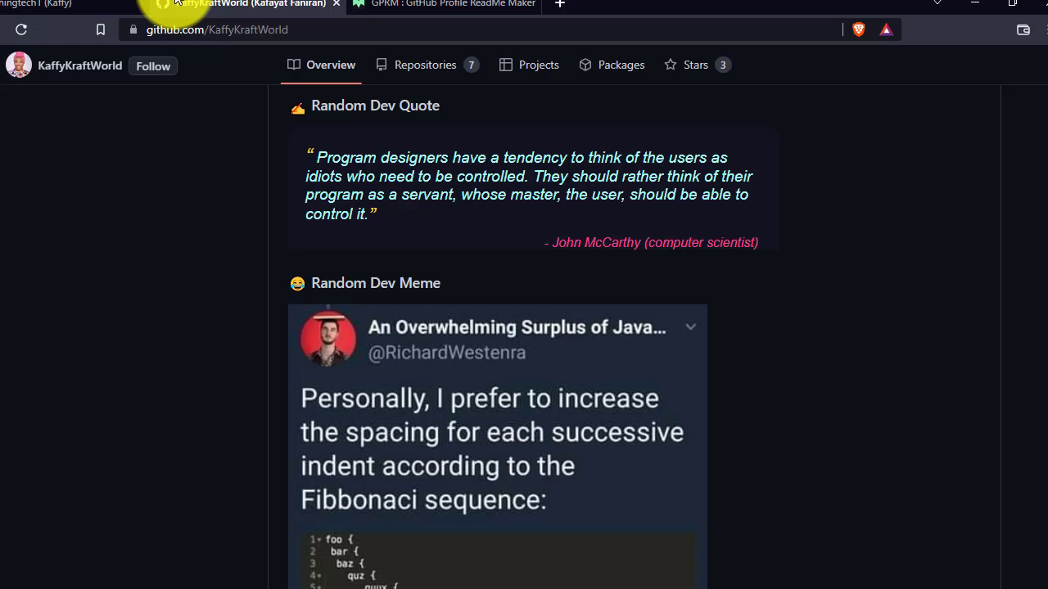
{"action": "scroll", "coordinate": [263, 418], "scroll_direction": "up", "scroll_amount": 10}
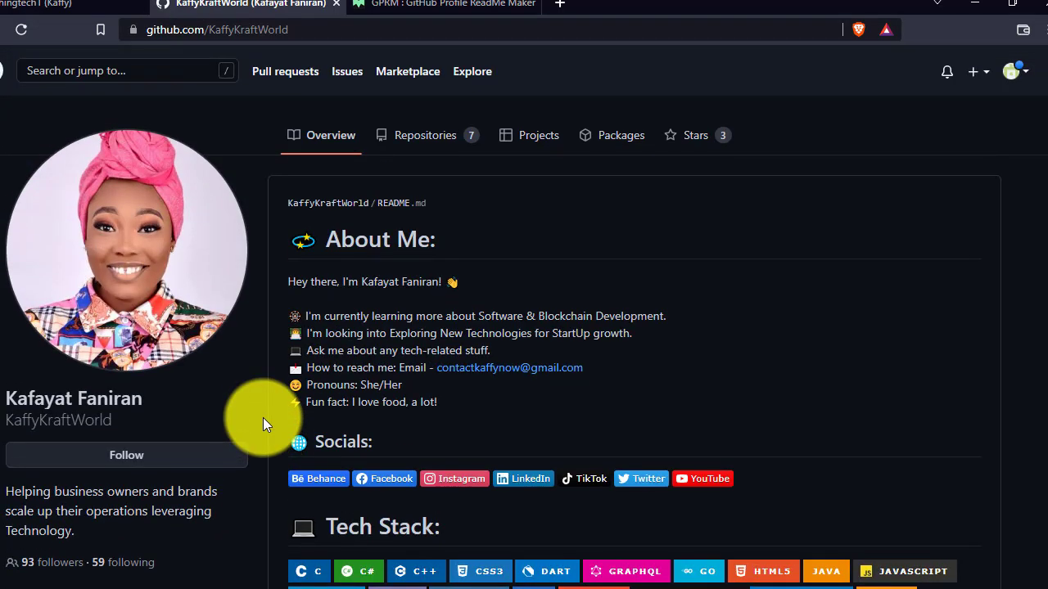